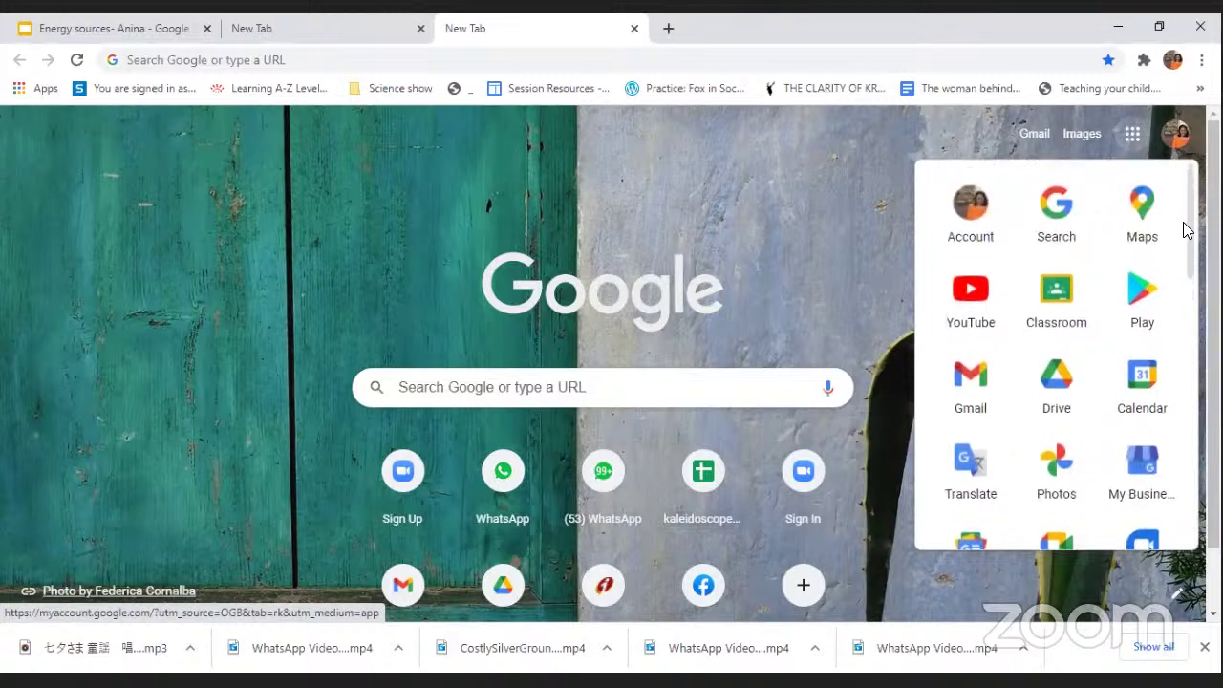
# - Open Google Classroom, start creating a class and accept the notice about not using Classroom at a school with students
pyautogui.click(1059, 299)
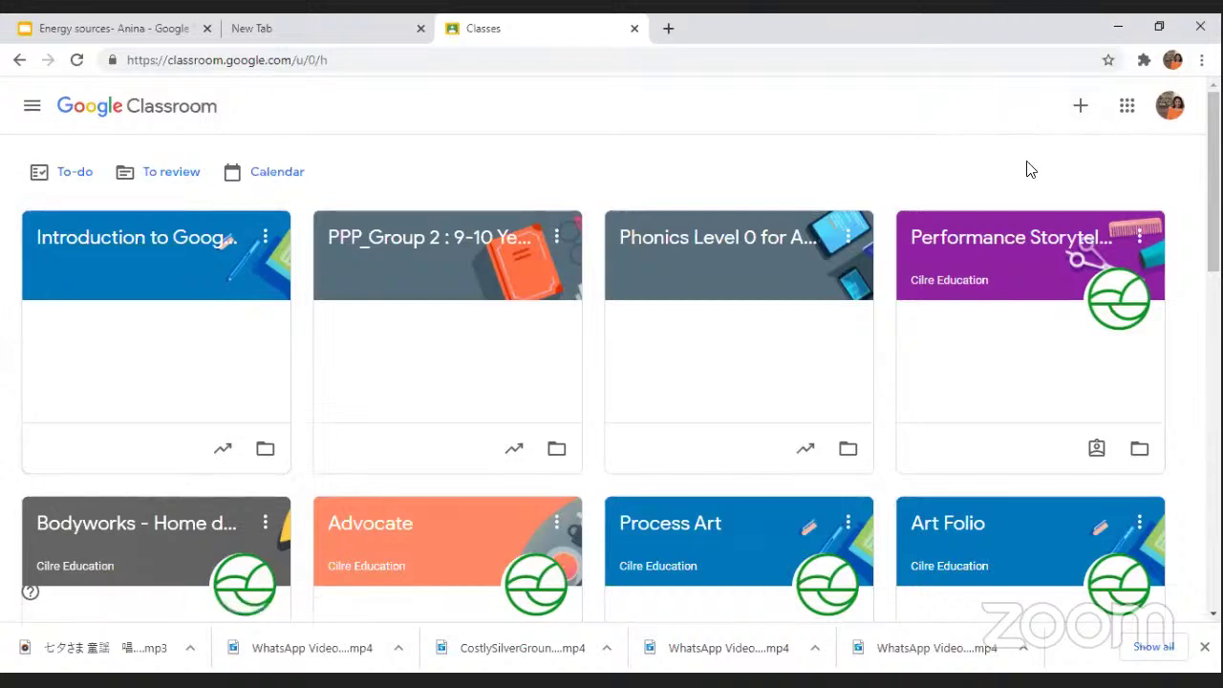
pyautogui.click(1081, 110)
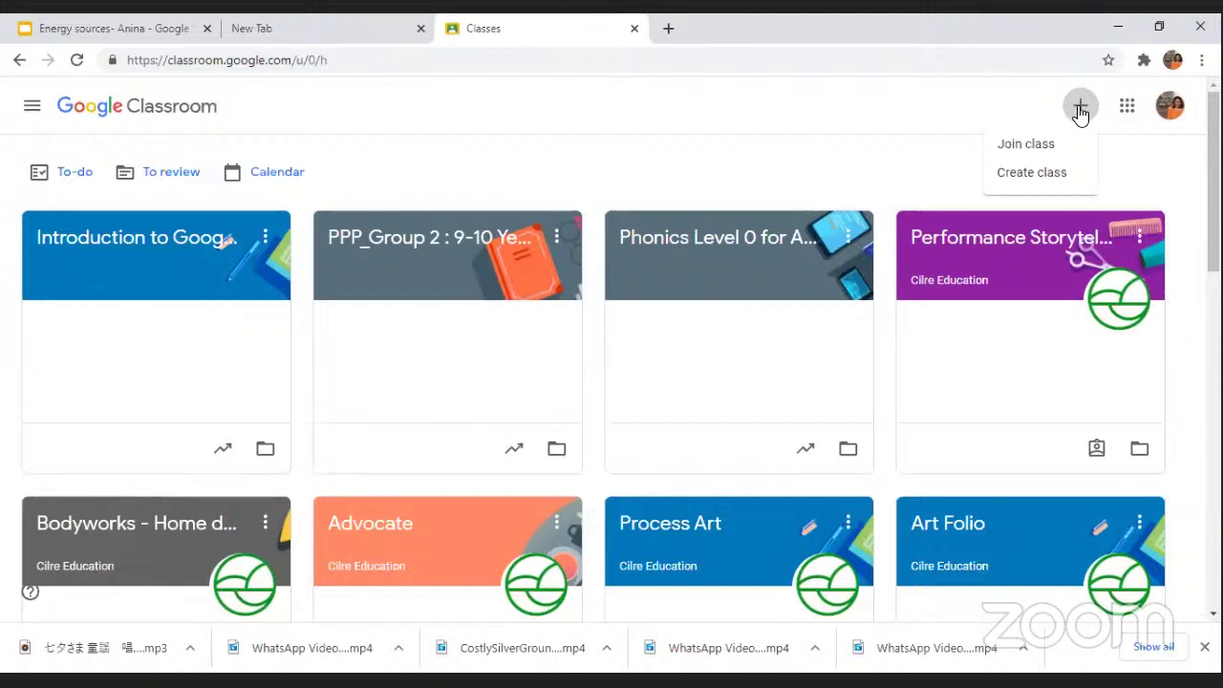
pyautogui.click(1046, 172)
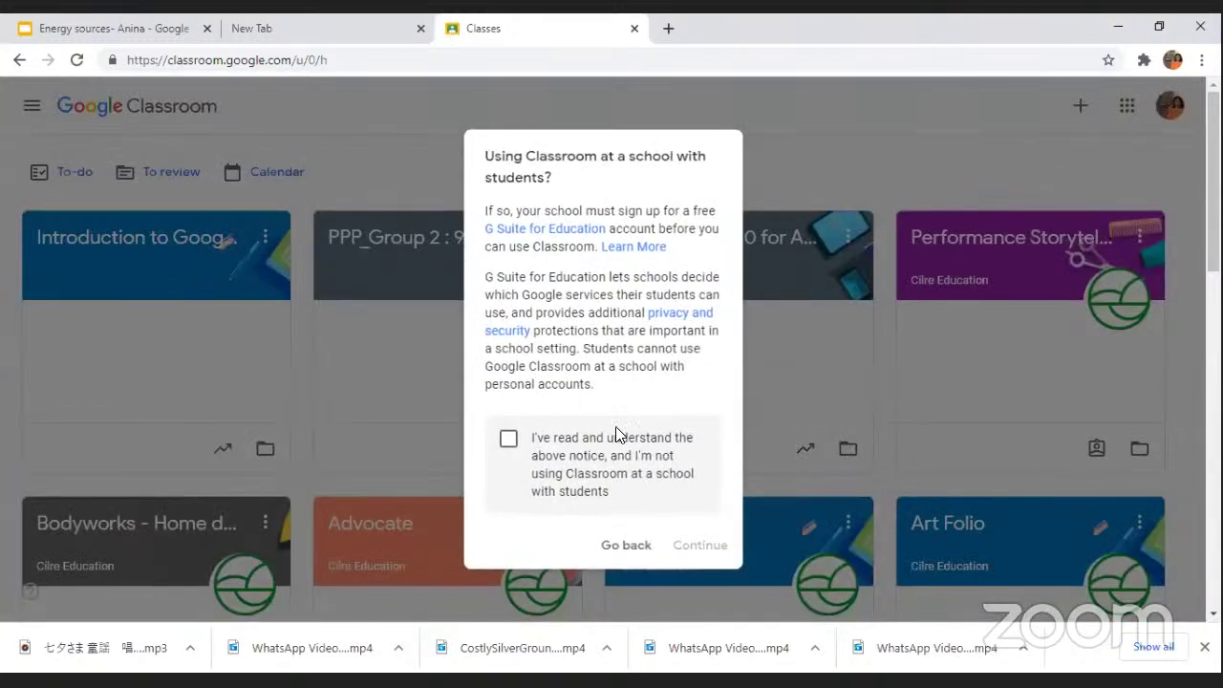
pyautogui.click(508, 439)
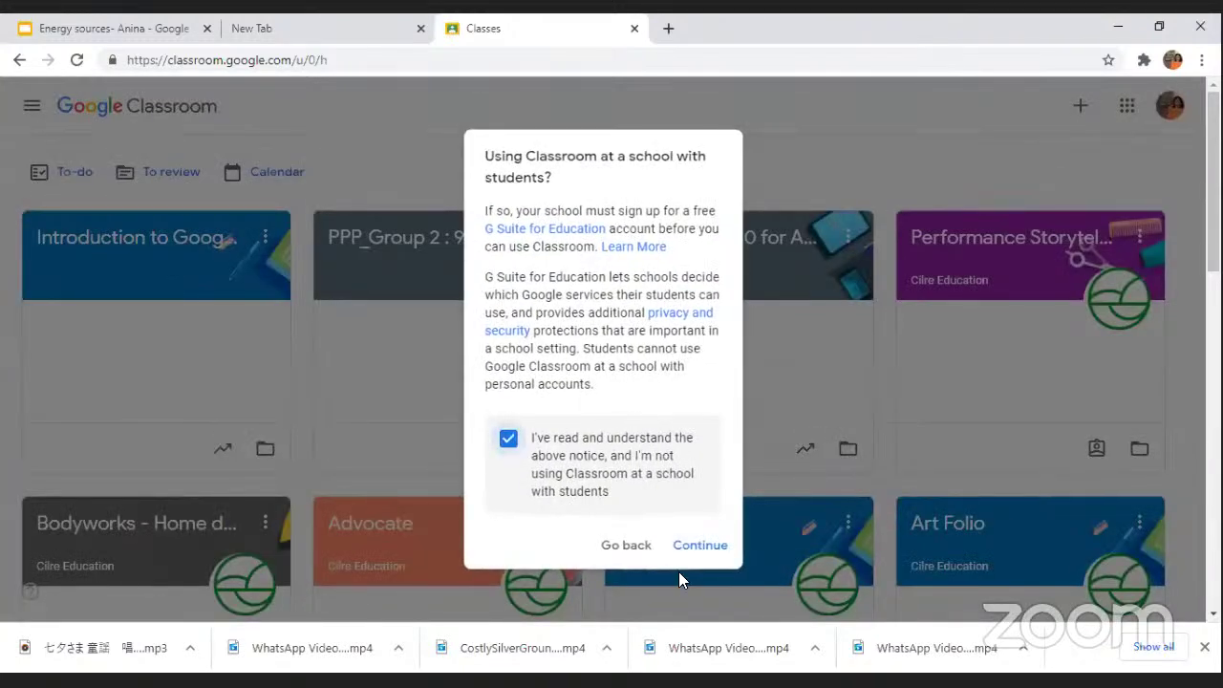
pyautogui.click(704, 547)
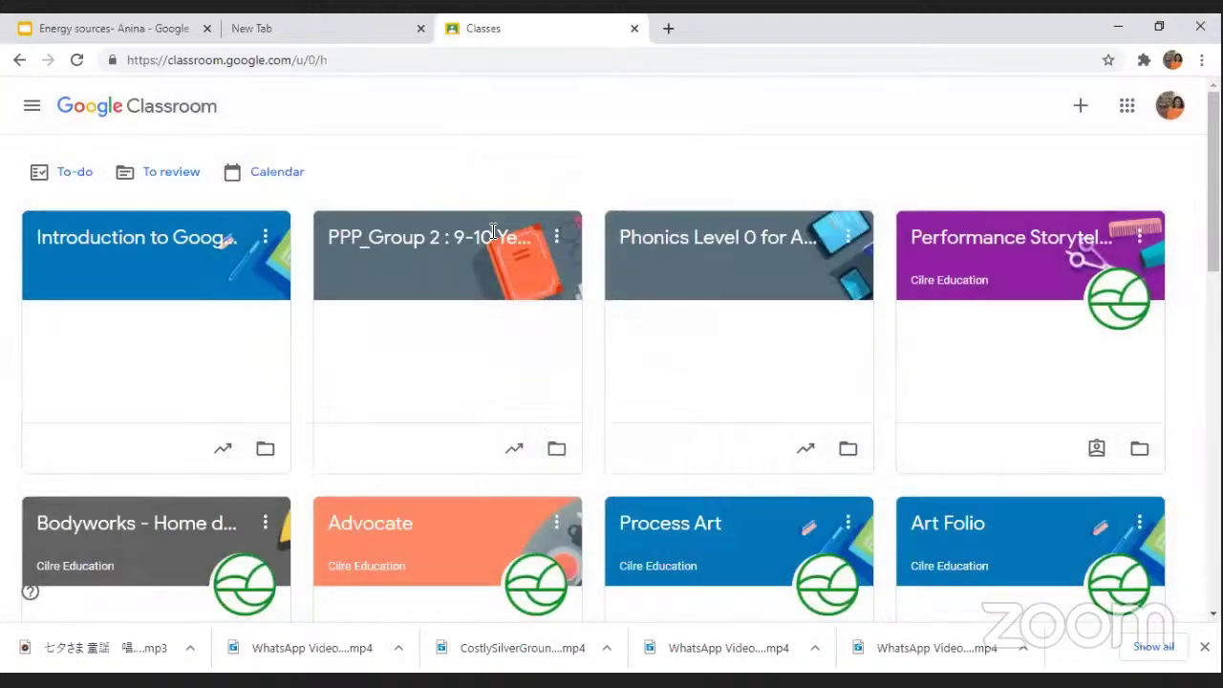
# - Name the class "Using Assignments in Google Classroom" and create it with the section, subject and room left blank
pyautogui.write('U')
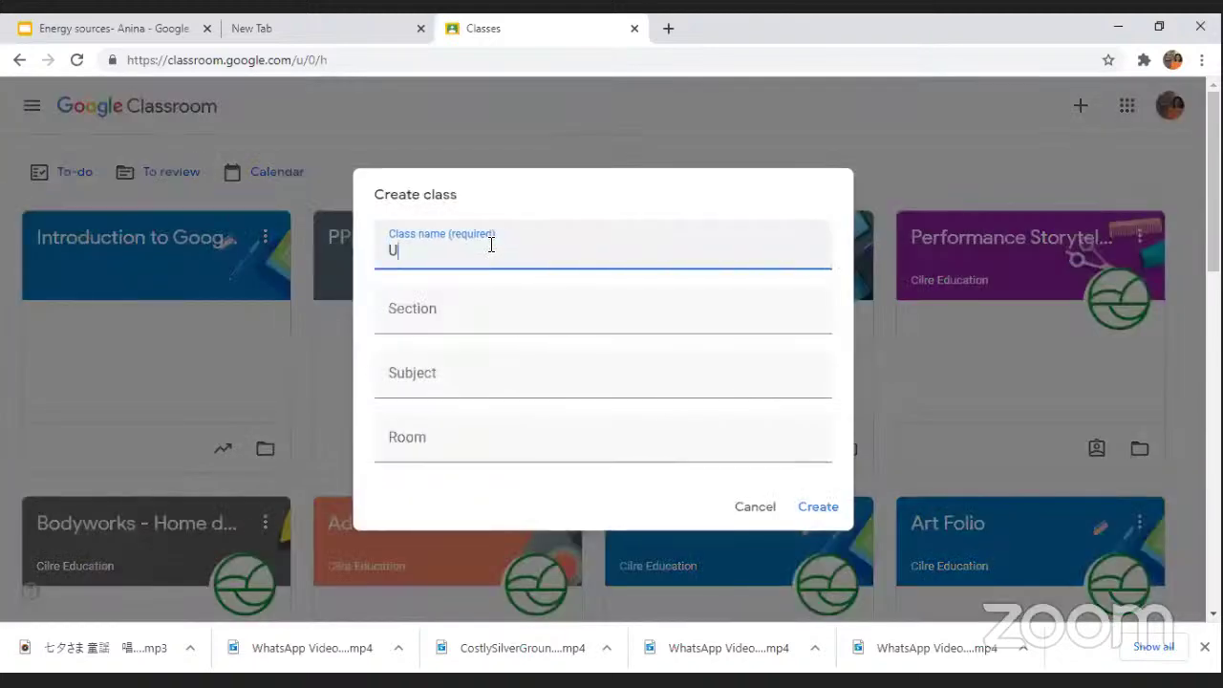
pyautogui.write('sing A')
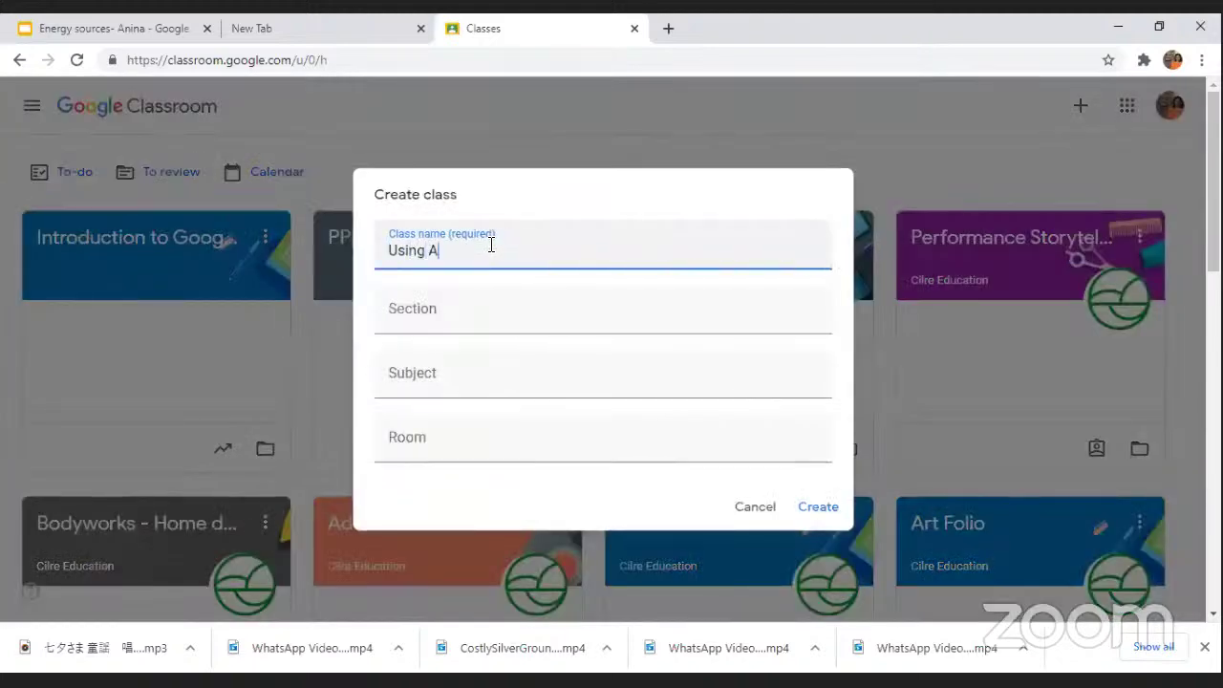
pyautogui.write('ssignment')
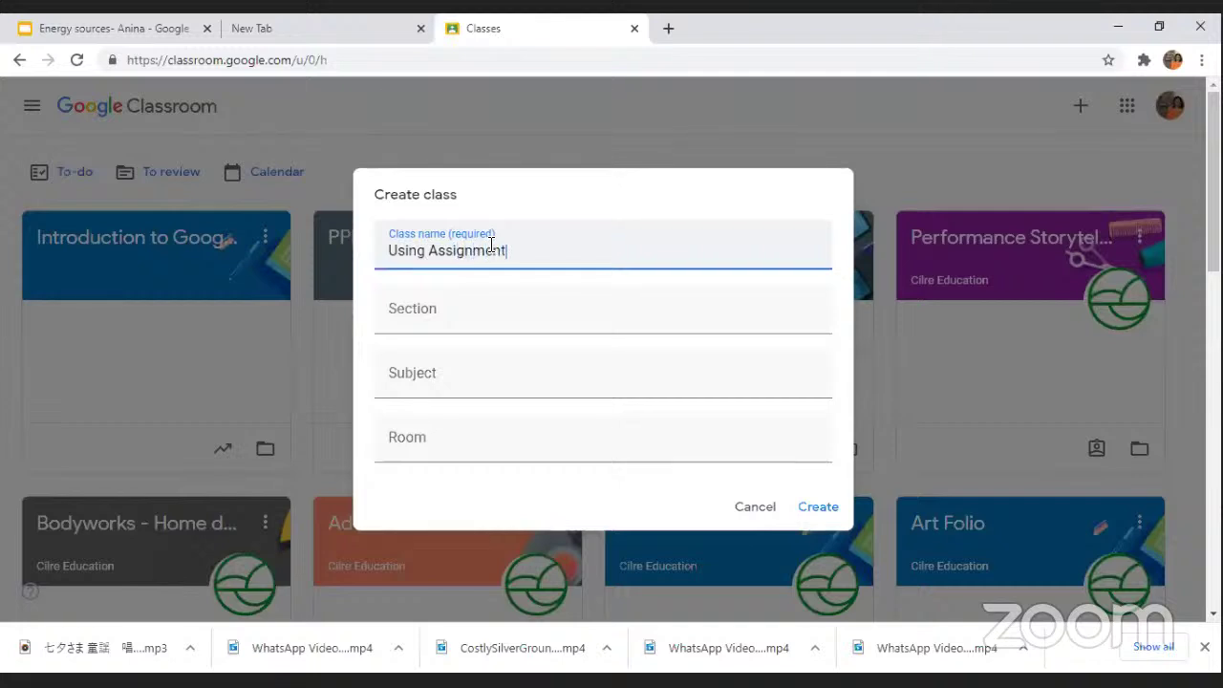
pyautogui.write('s in Google C')
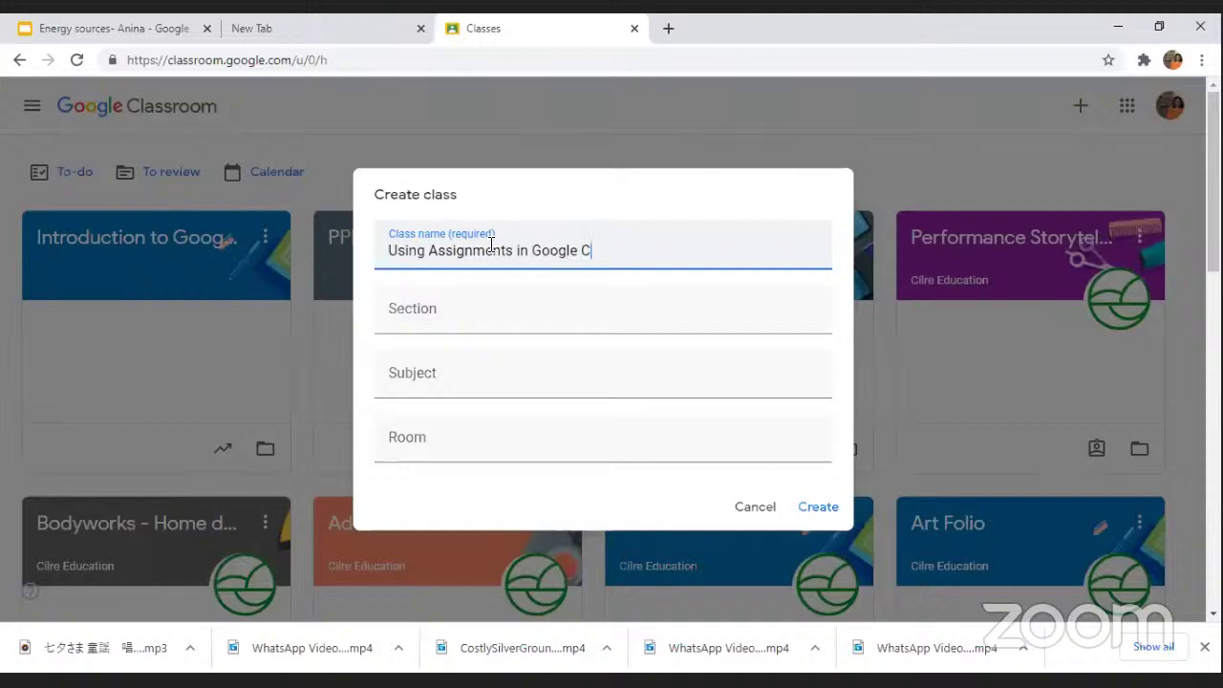
pyautogui.write('lassroom')
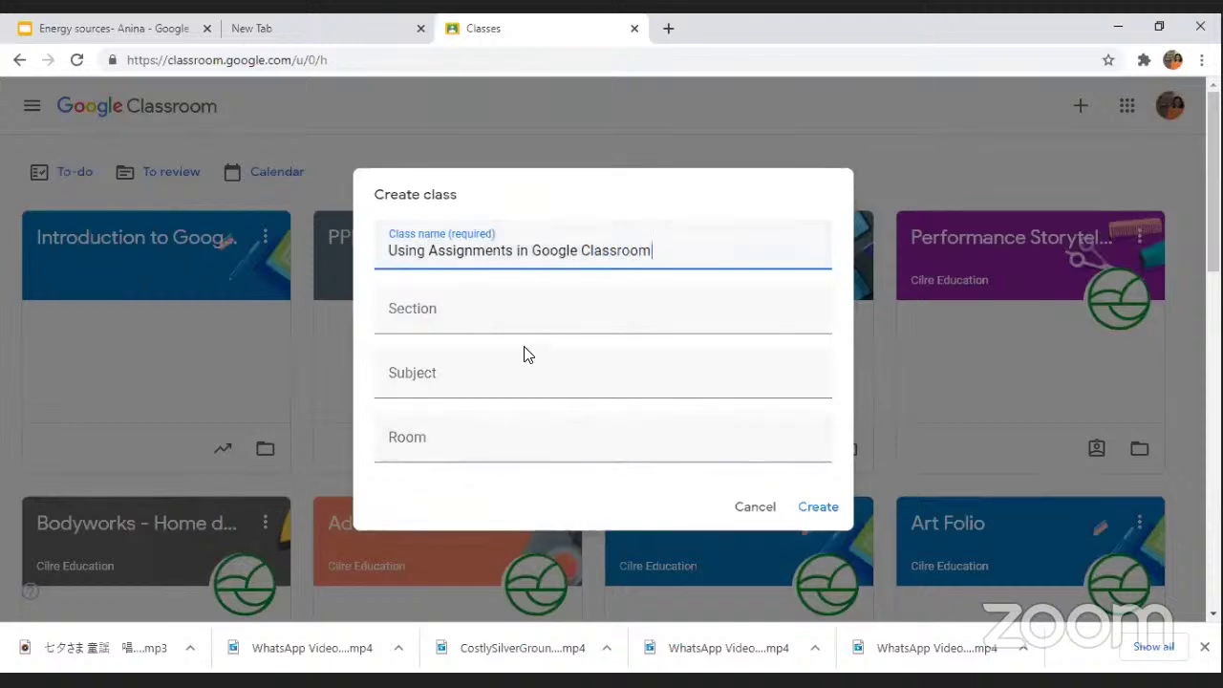
pyautogui.click(529, 386)
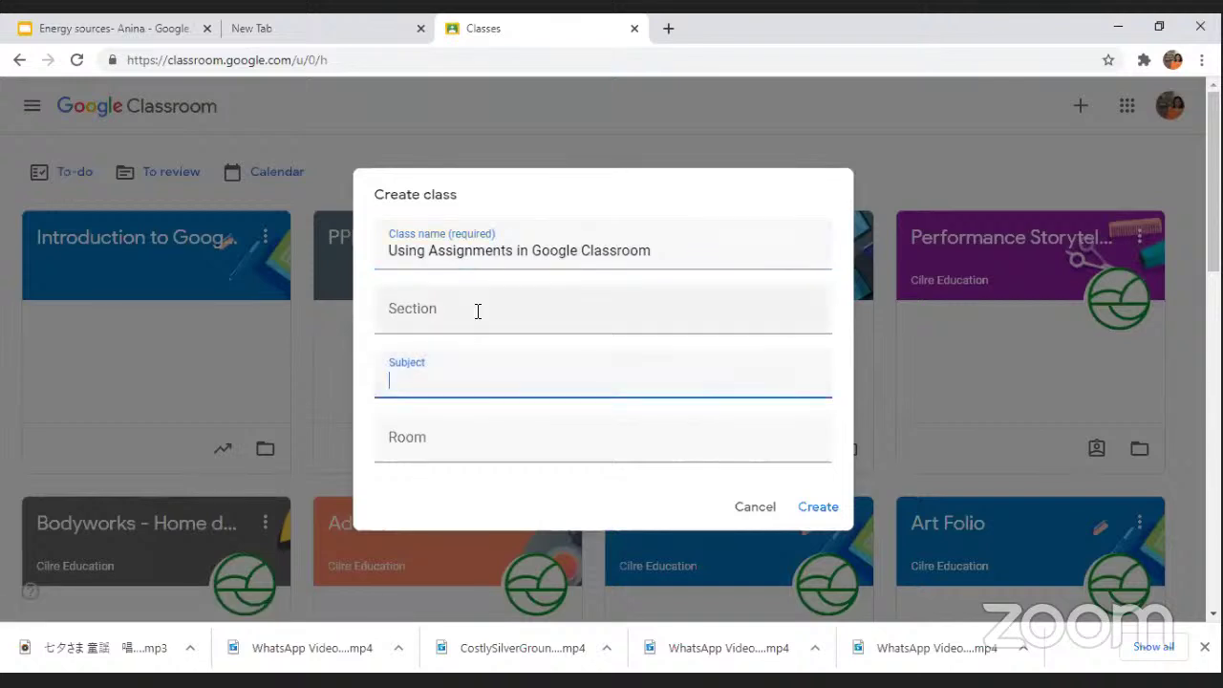
pyautogui.click(818, 507)
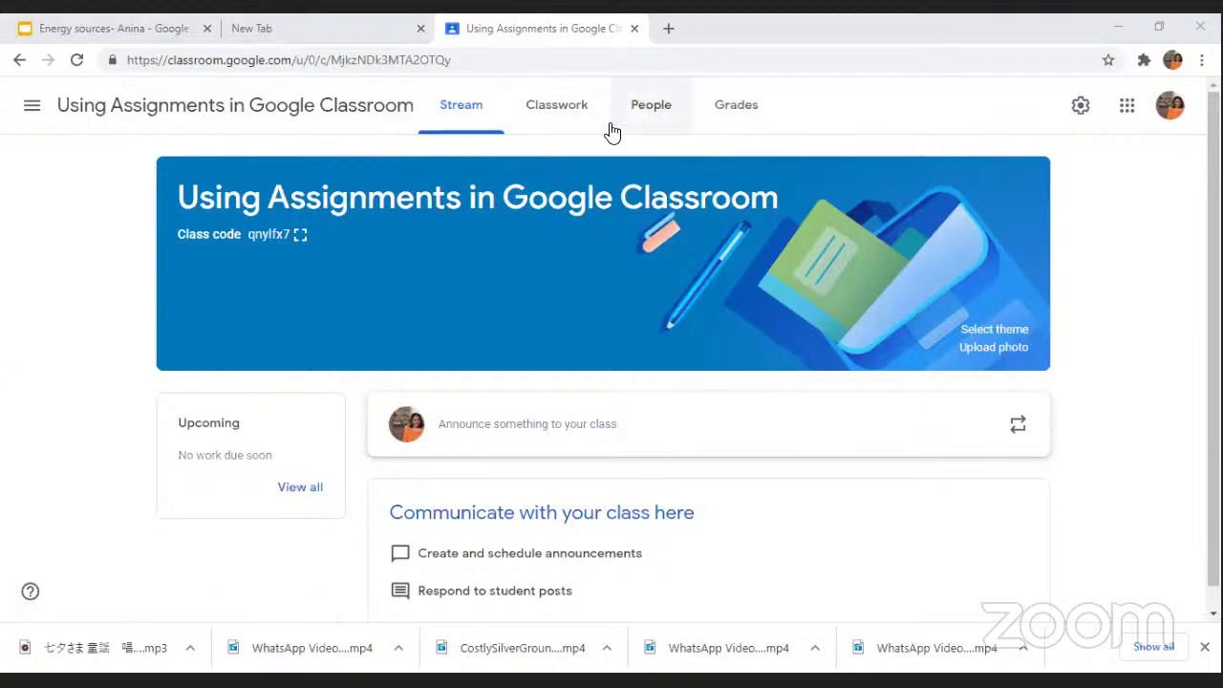
# - Look over the new class's people and classwork pages and return to its stream
pyautogui.click(648, 115)
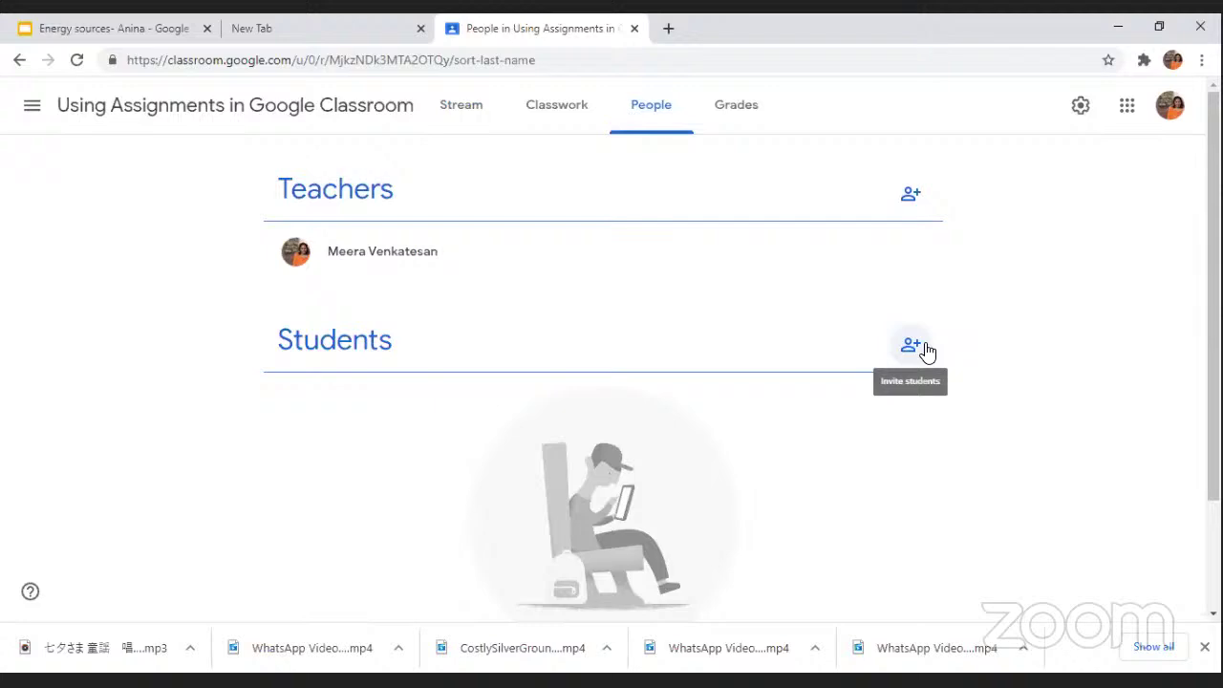
pyautogui.click(547, 116)
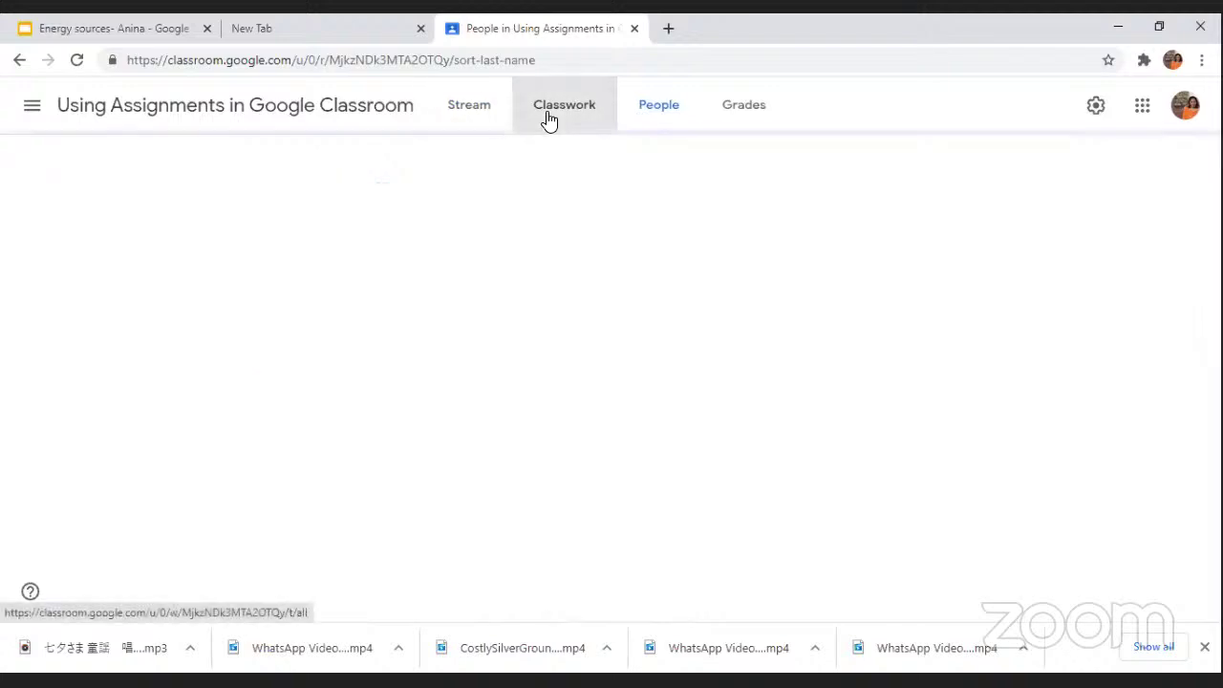
pyautogui.click(325, 111)
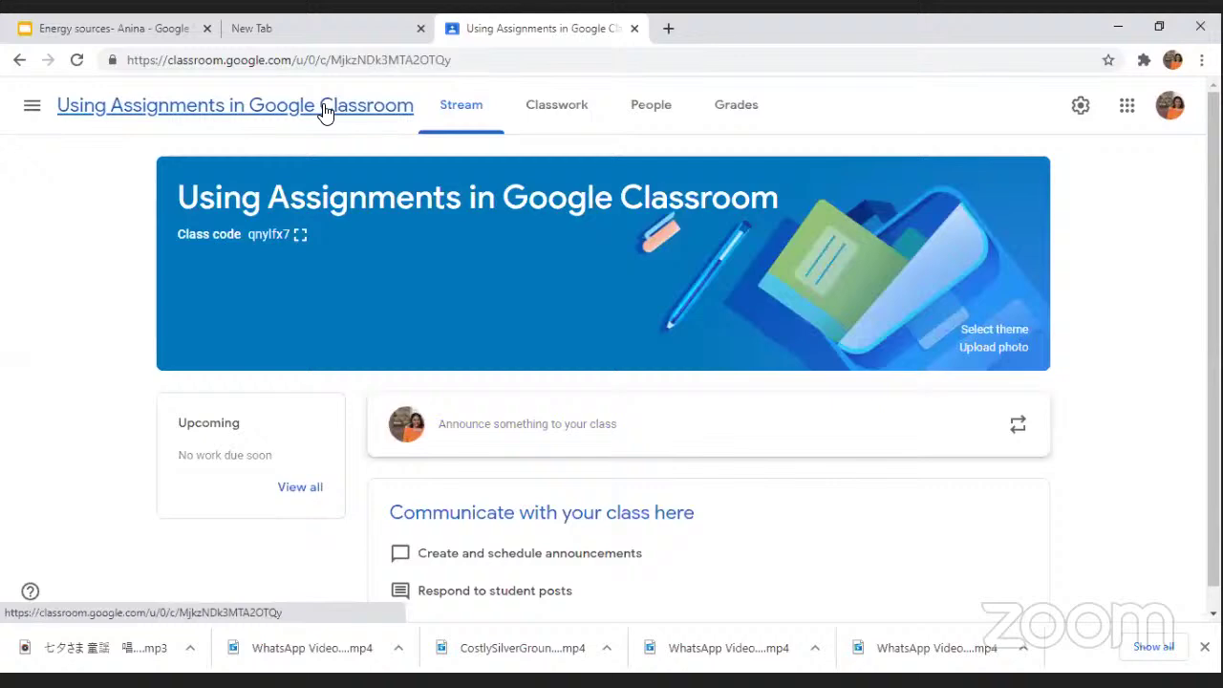
# - Display the class code enlarged, copy the class's invite link and close the code display
pyautogui.click(298, 235)
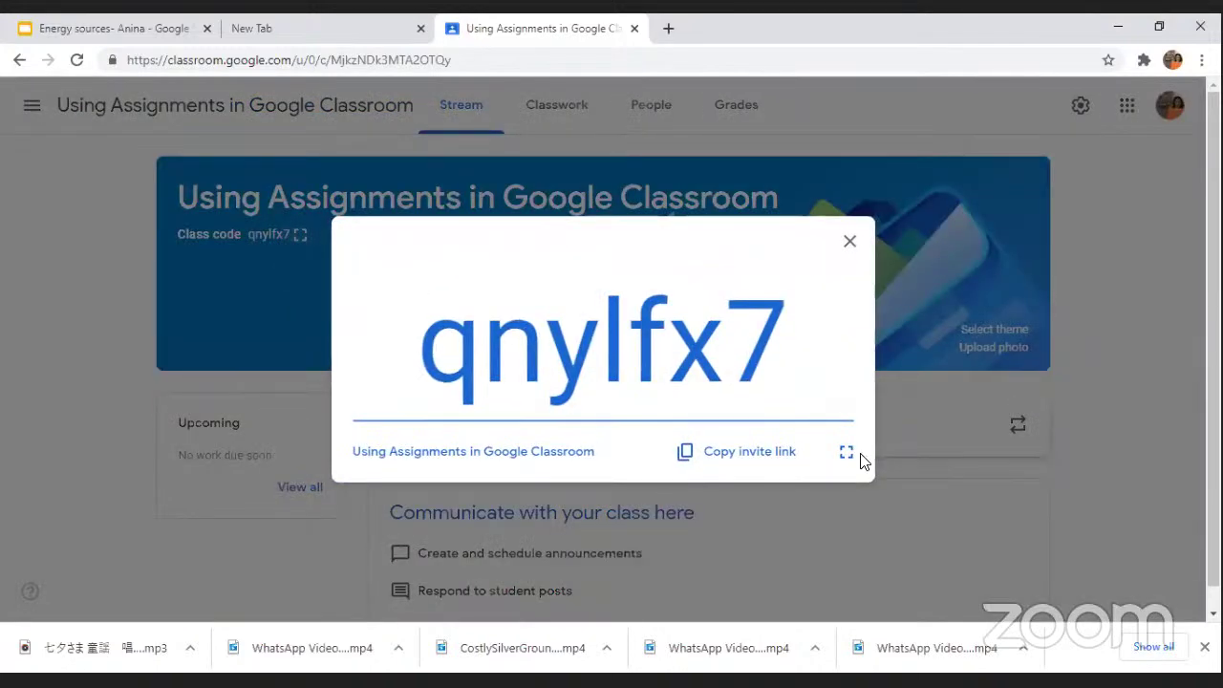
pyautogui.click(751, 468)
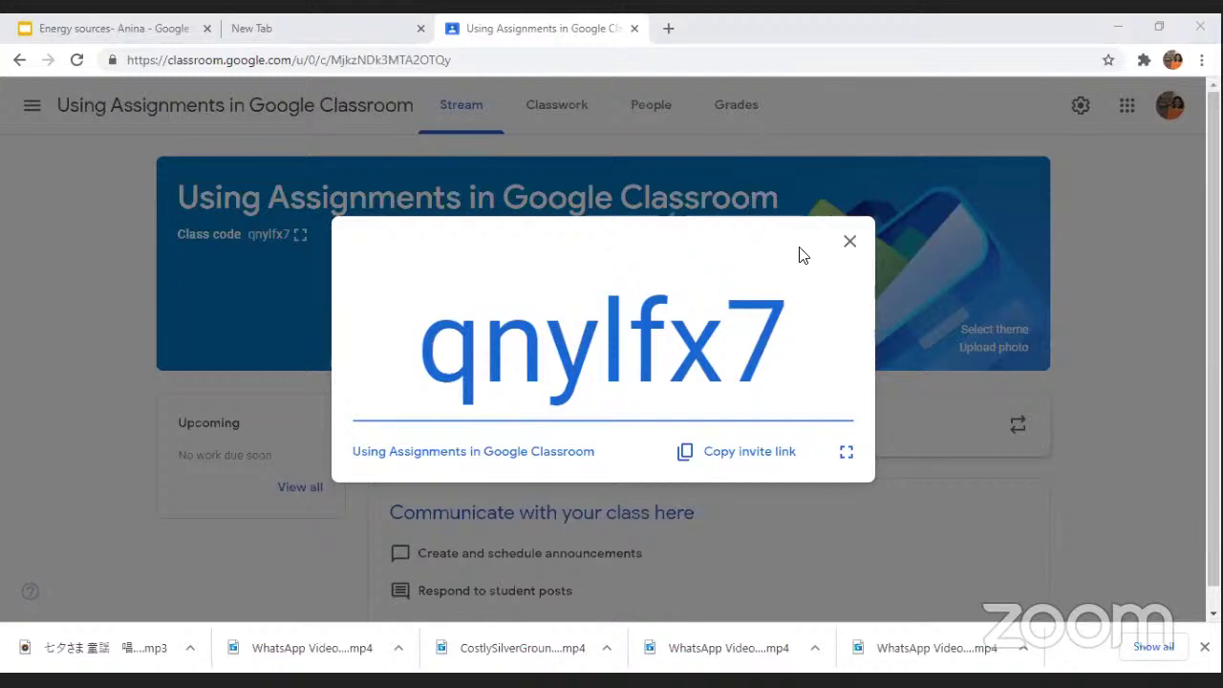
pyautogui.click(850, 244)
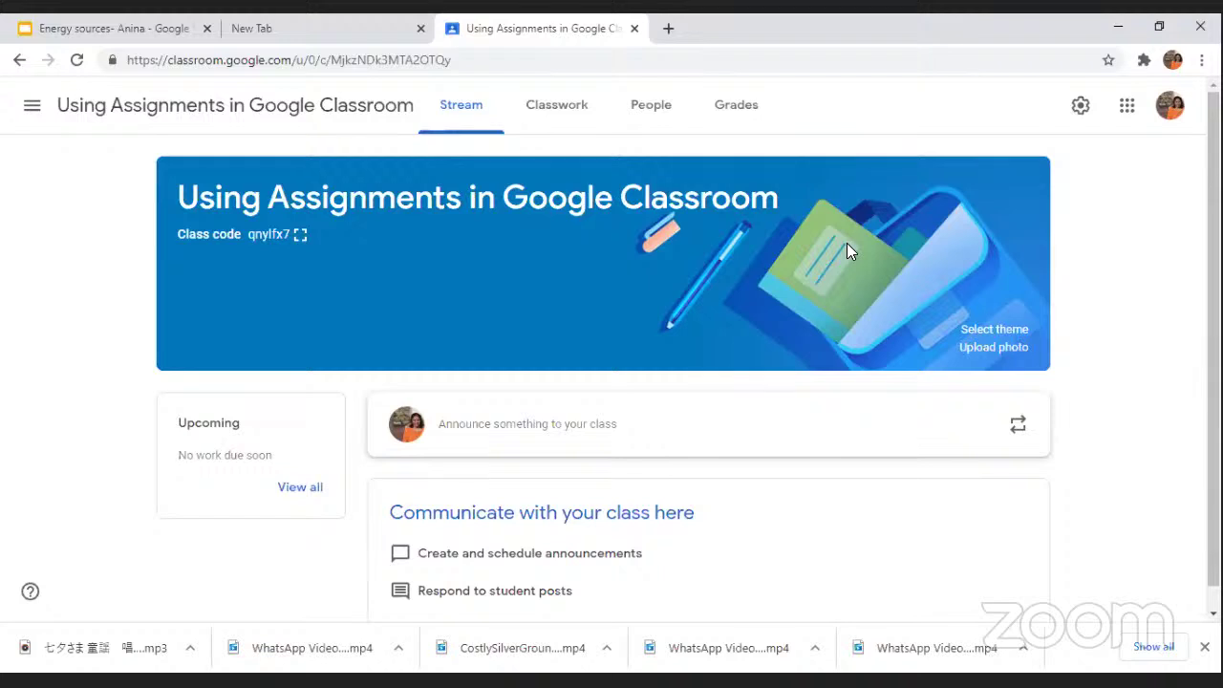
# - Check the class's list of teachers and students, and open the options for creating new classwork
pyautogui.click(646, 120)
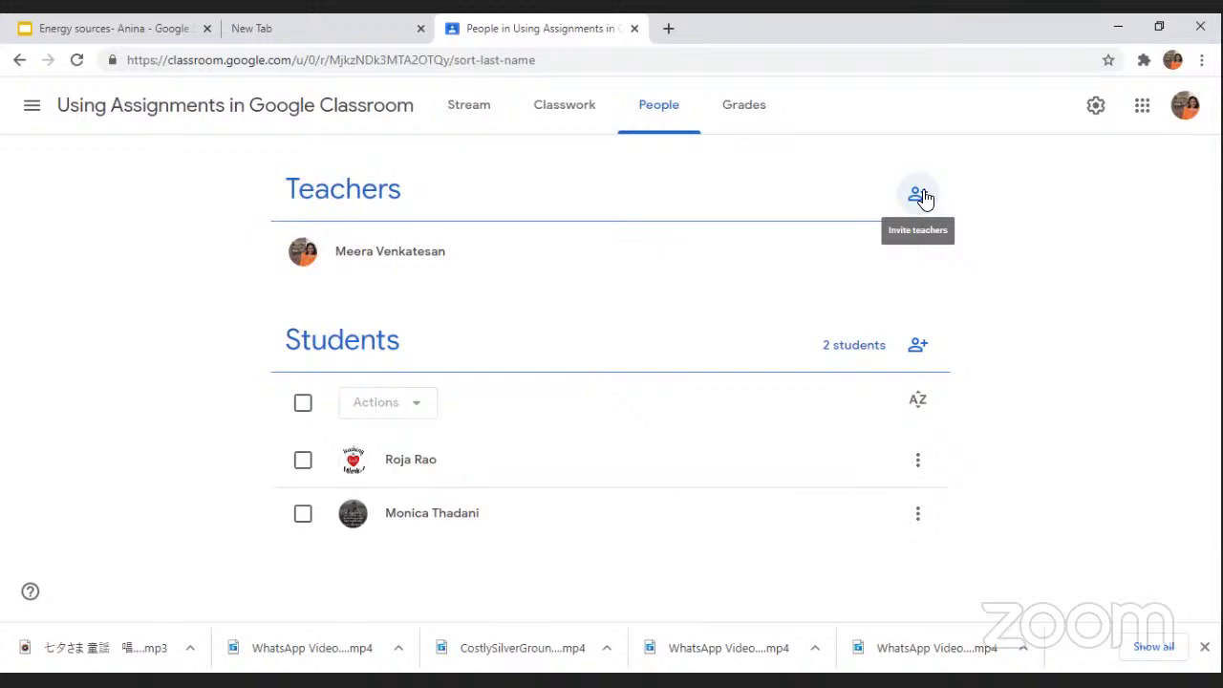
pyautogui.click(560, 113)
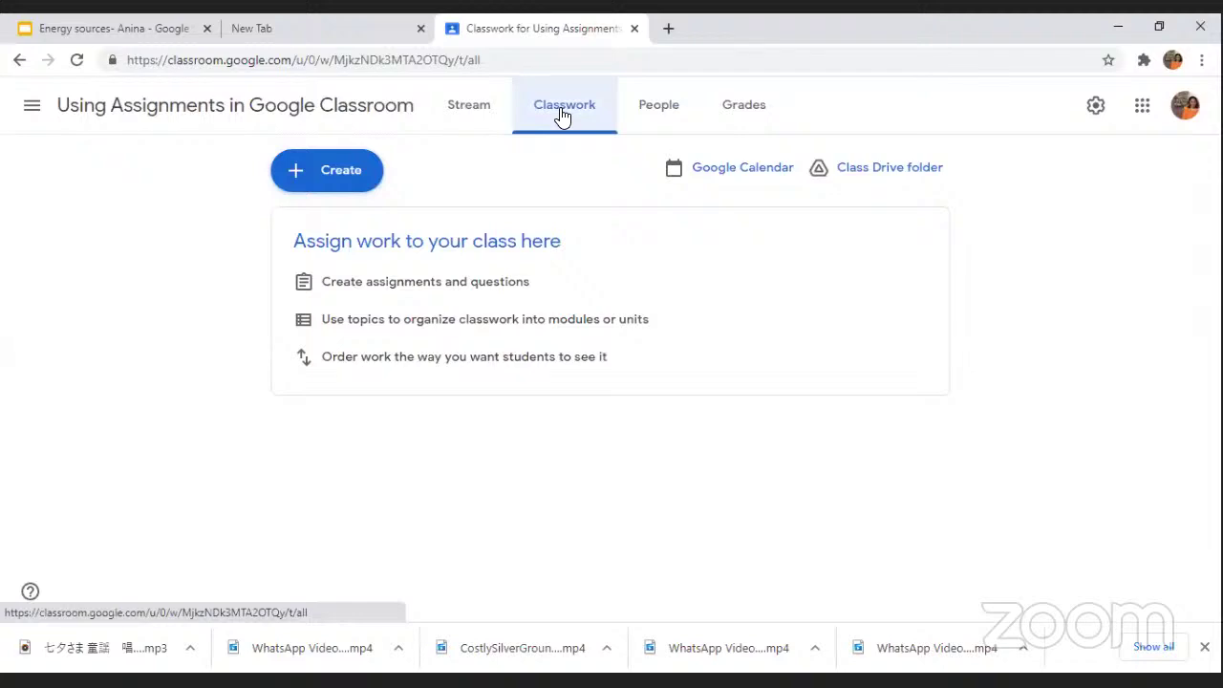
pyautogui.click(339, 184)
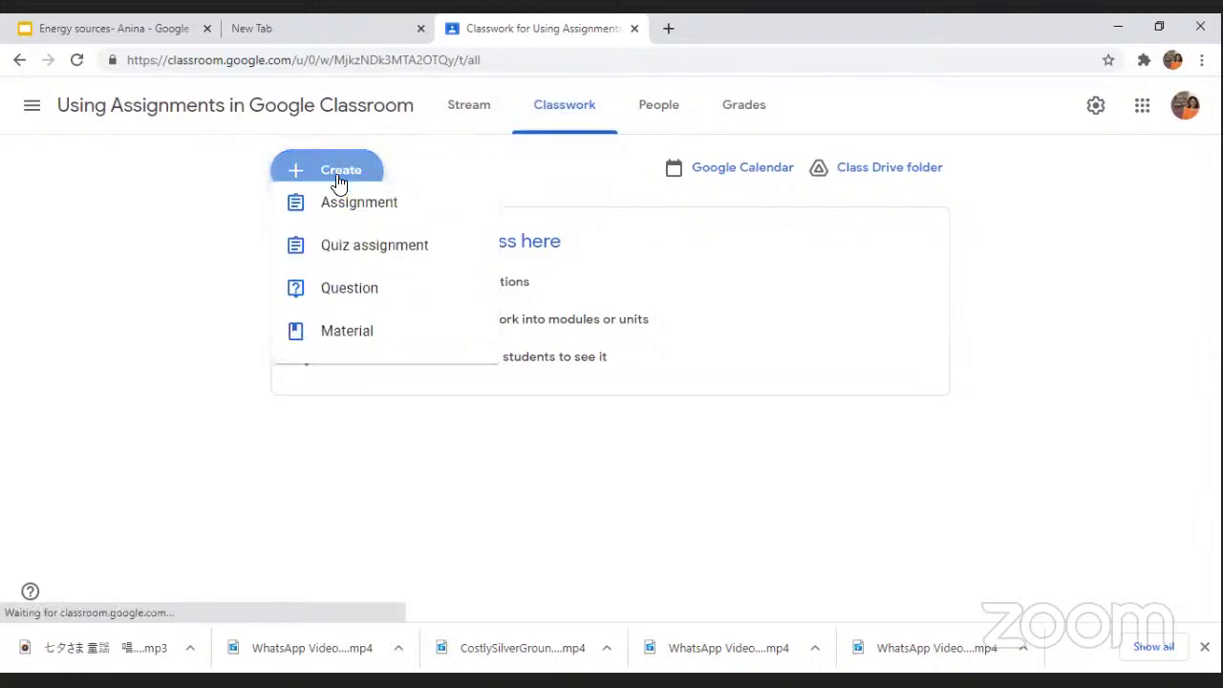
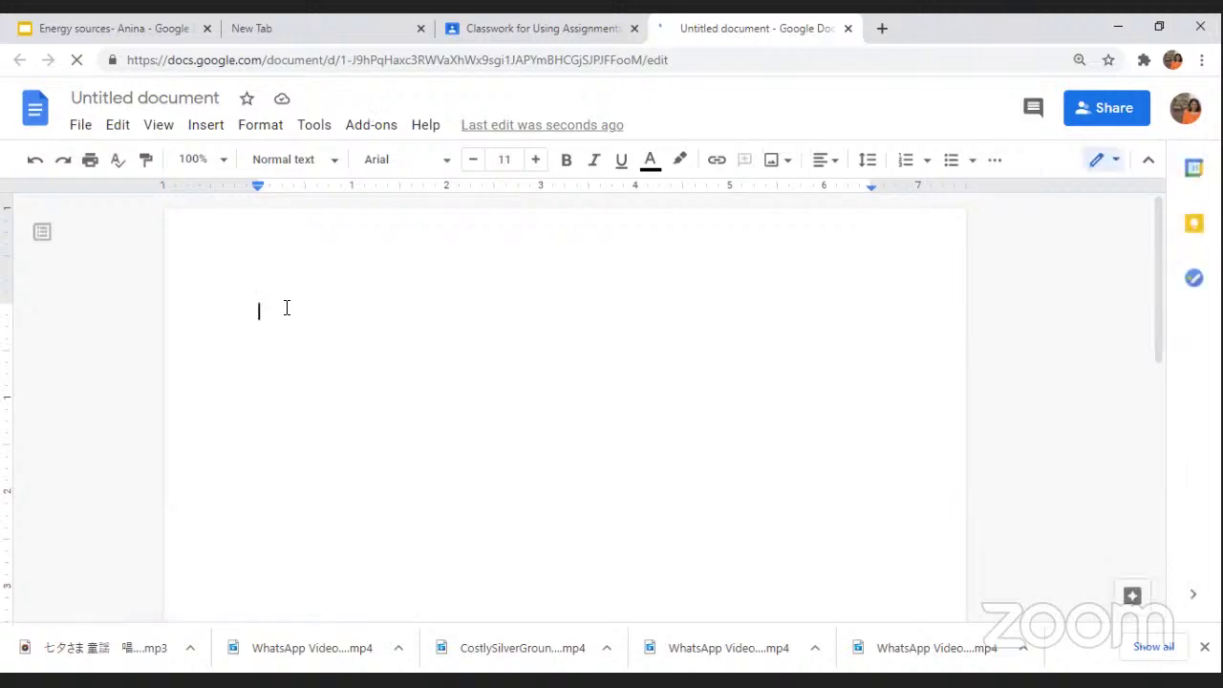
# - Enter the heading "Nouns" in the blank document with the first question "1, What are nouns?" below it
pyautogui.write('Noun')
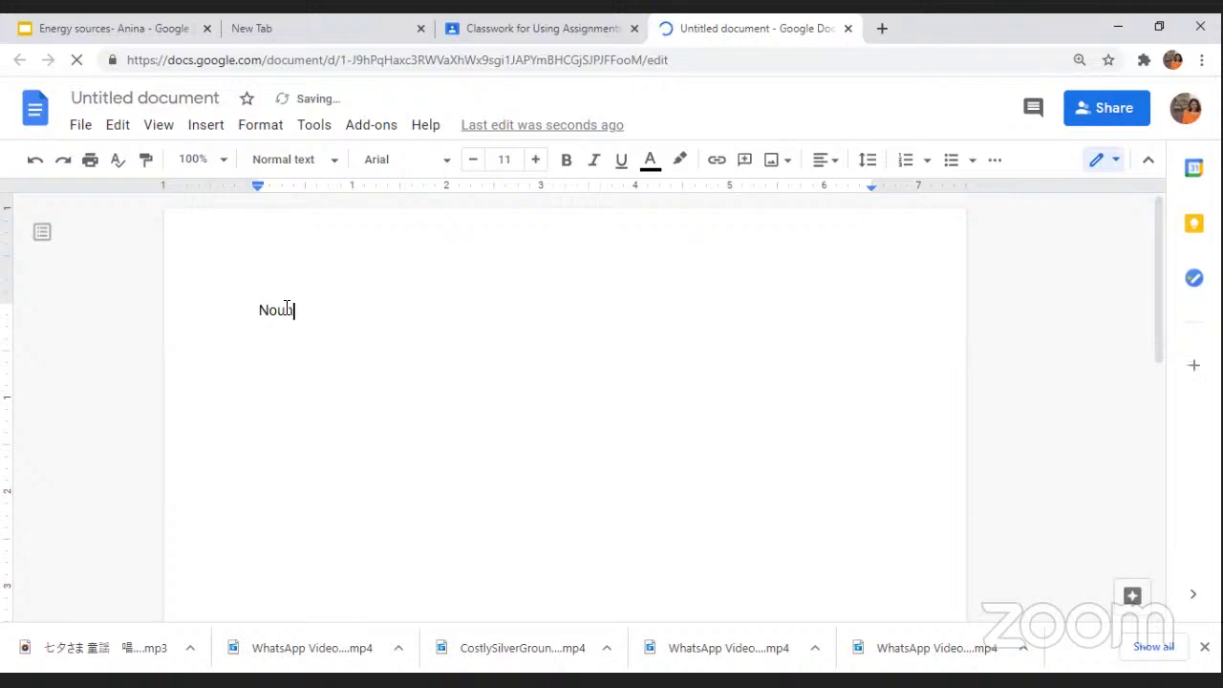
pyautogui.write('s')
pyautogui.press('Return')
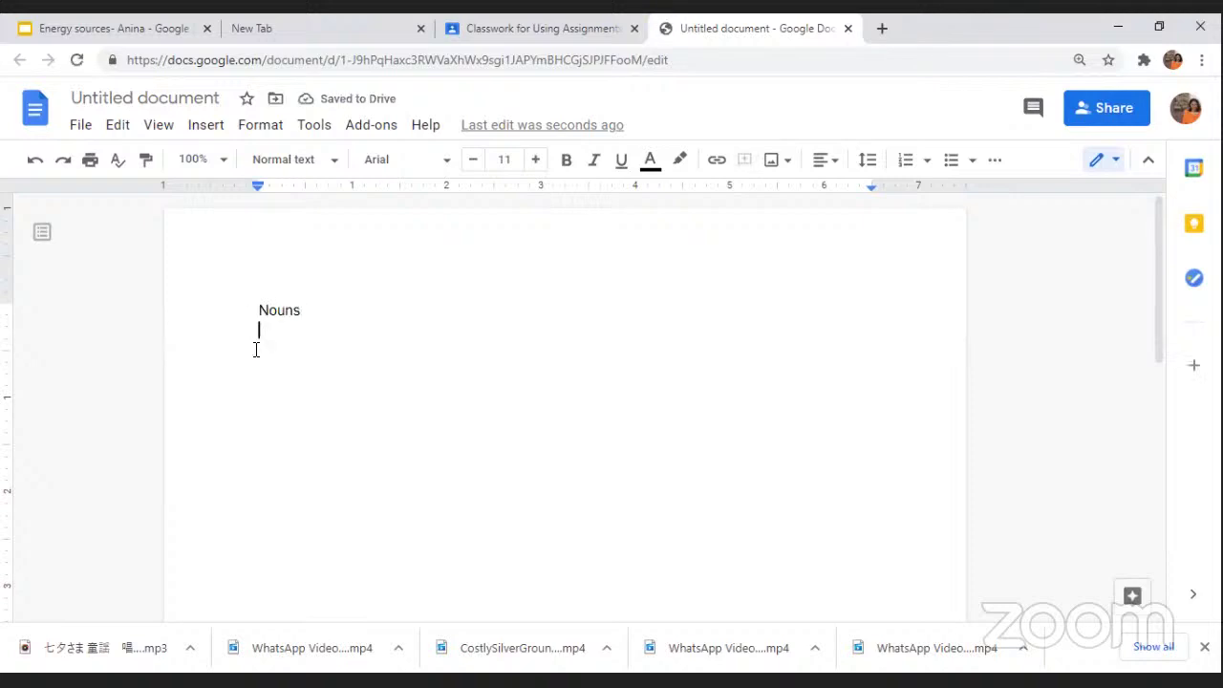
pyautogui.write('1.')
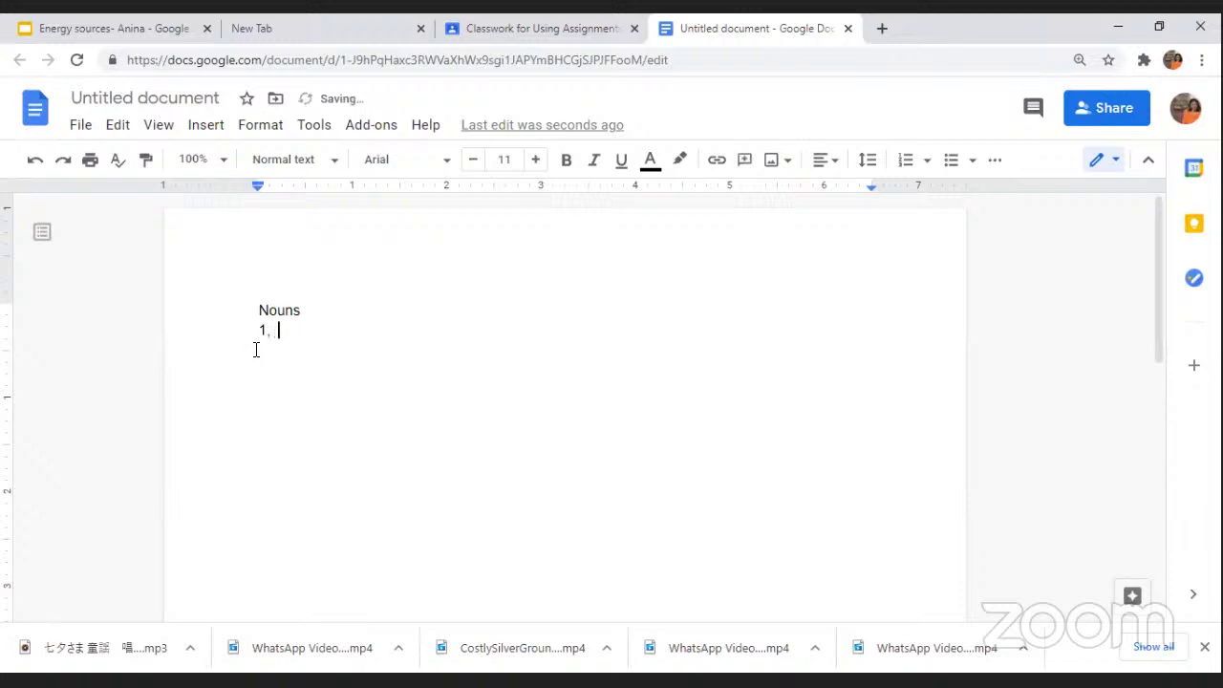
pyautogui.write(' What are nouns?')
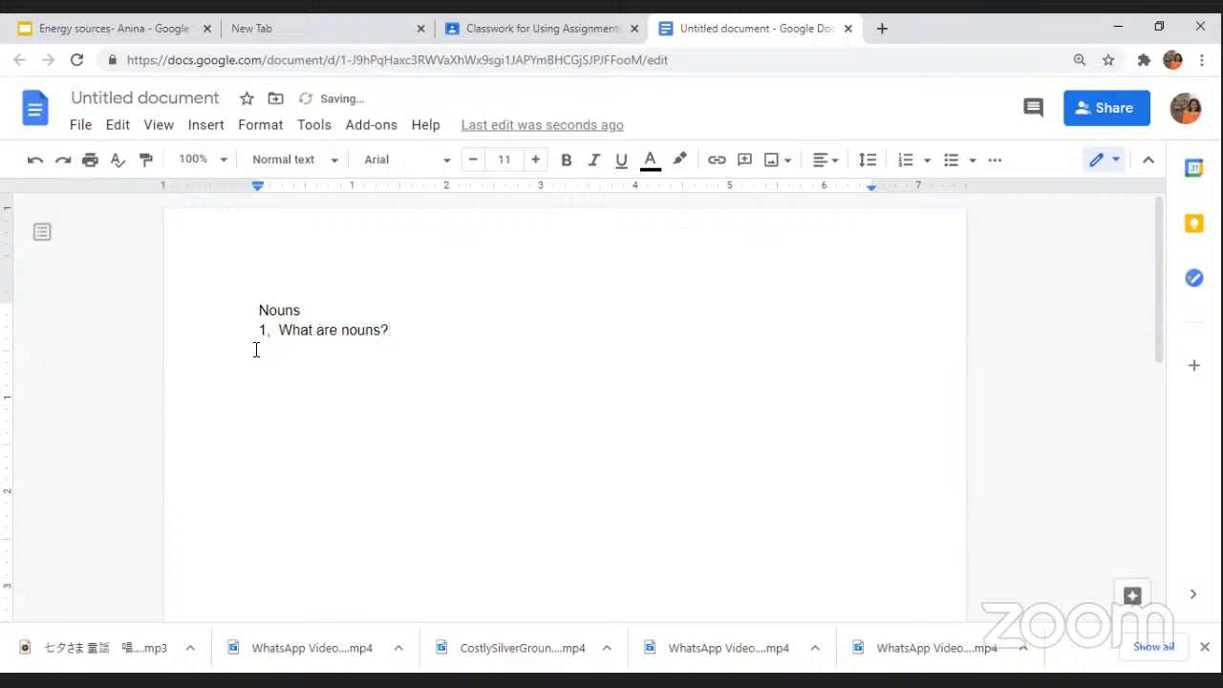
# - Leave blank answer lines below the first question and add the second question "2. Give some examples"
pyautogui.press('Return')
pyautogui.press('Return')
pyautogui.press('Return')
pyautogui.press('Return')
pyautogui.press('Return')
pyautogui.press('Return')
pyautogui.write('2. Give some exampes')
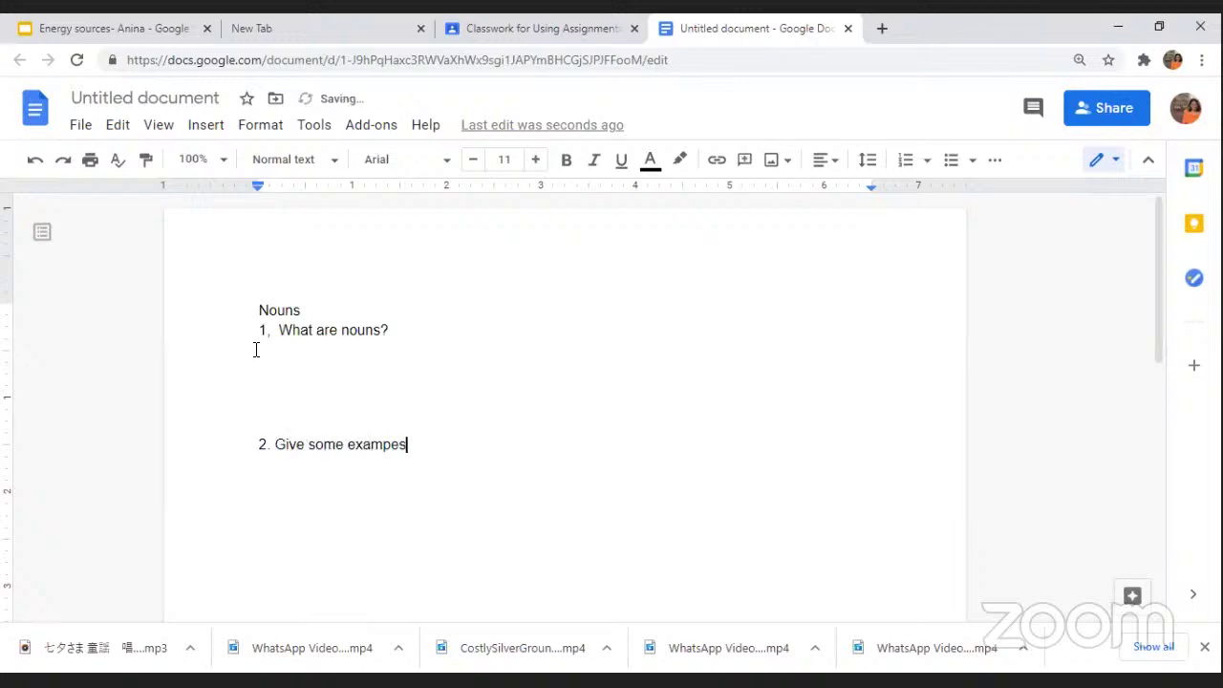
pyautogui.press('BackSpace')
pyautogui.press('BackSpace')
pyautogui.write('les')
# - Leave blank lines below the second question and add fill-in question 3, a long underscore blank followed by "is a sweet fruit."
pyautogui.press('Return')
pyautogui.press('Return')
pyautogui.press('Return')
pyautogui.press('Return')
pyautogui.write('3._________________')
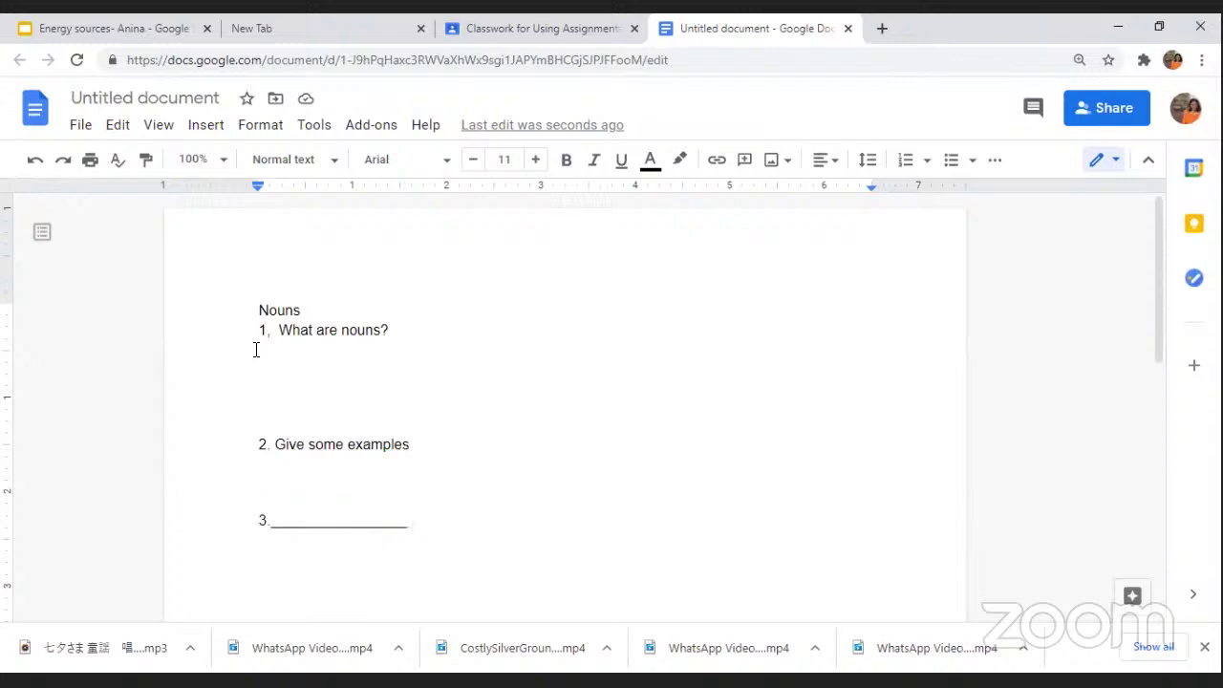
pyautogui.write('is a swe')
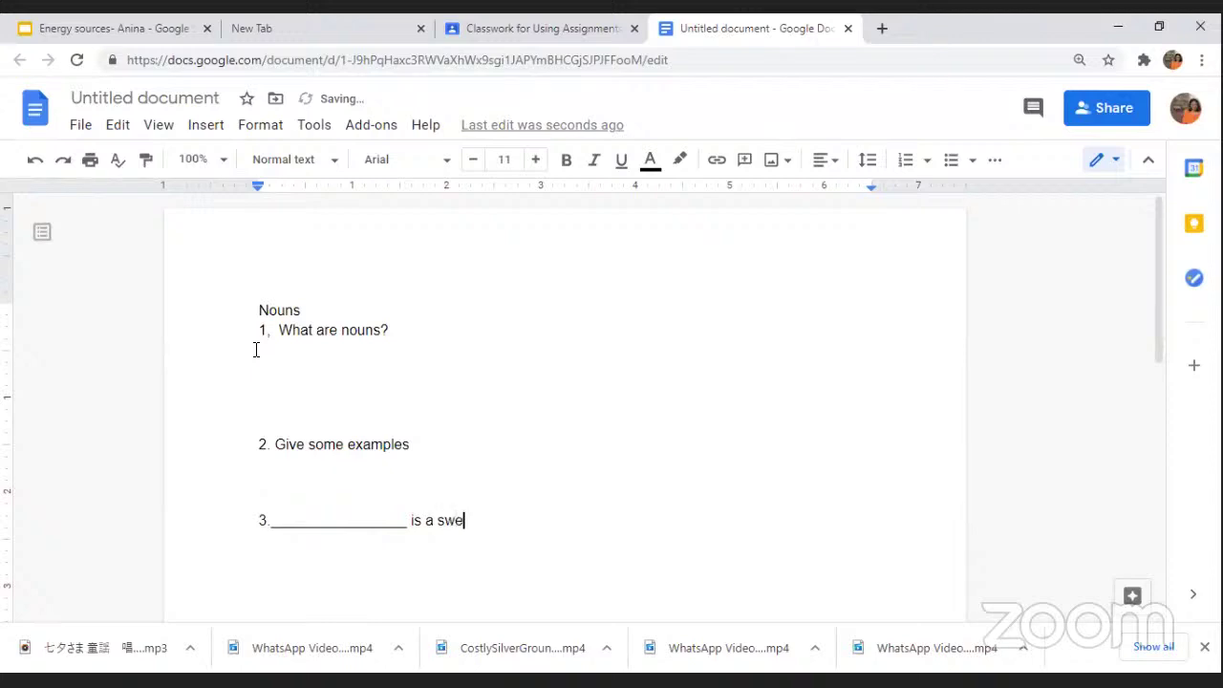
pyautogui.write('et fruit.')
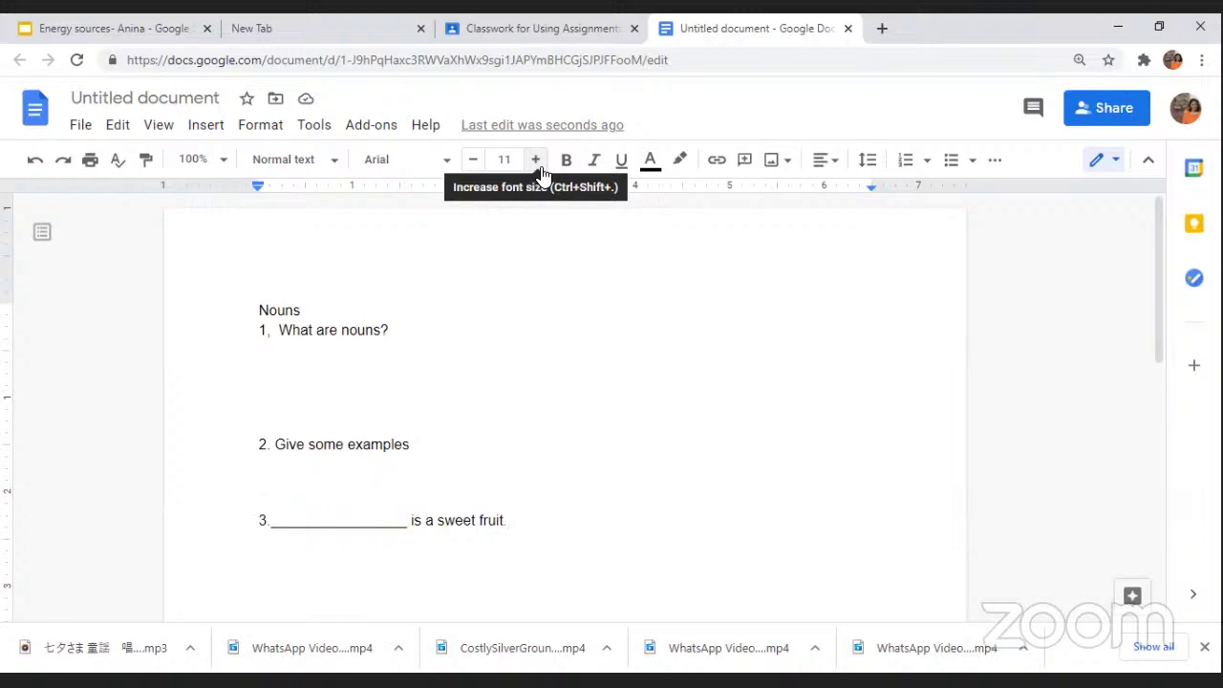
# - Title the untitled document "Nouns"
pyautogui.click(205, 100)
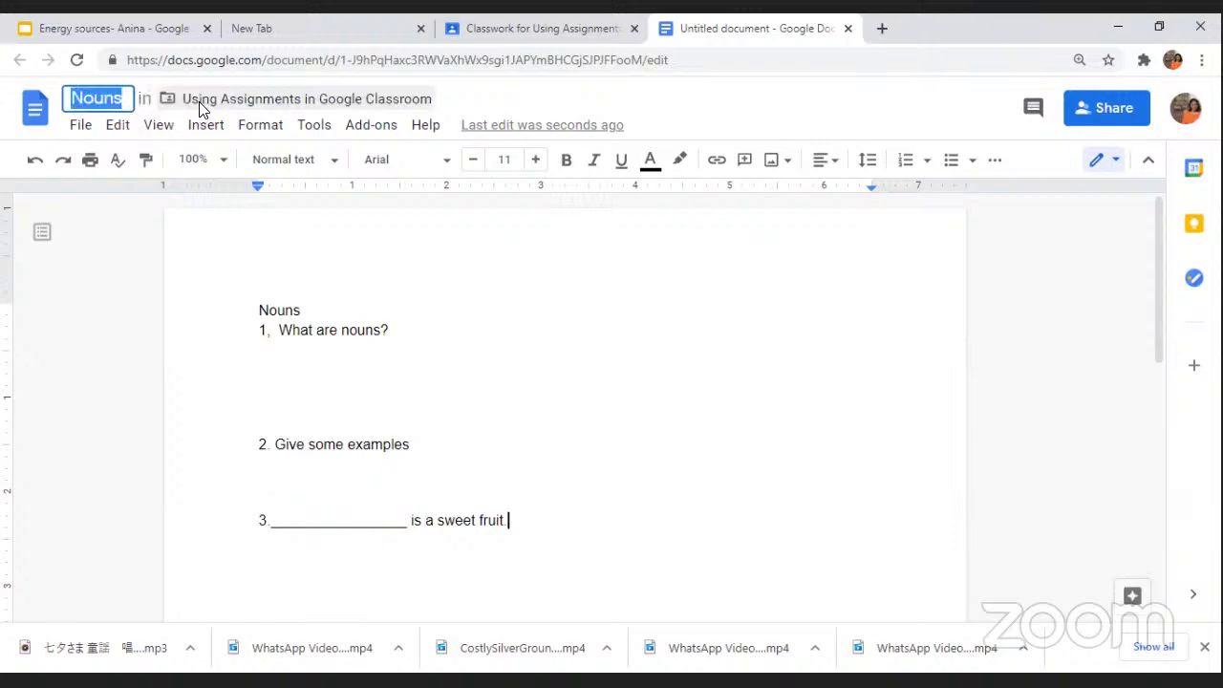
pyautogui.click(583, 302)
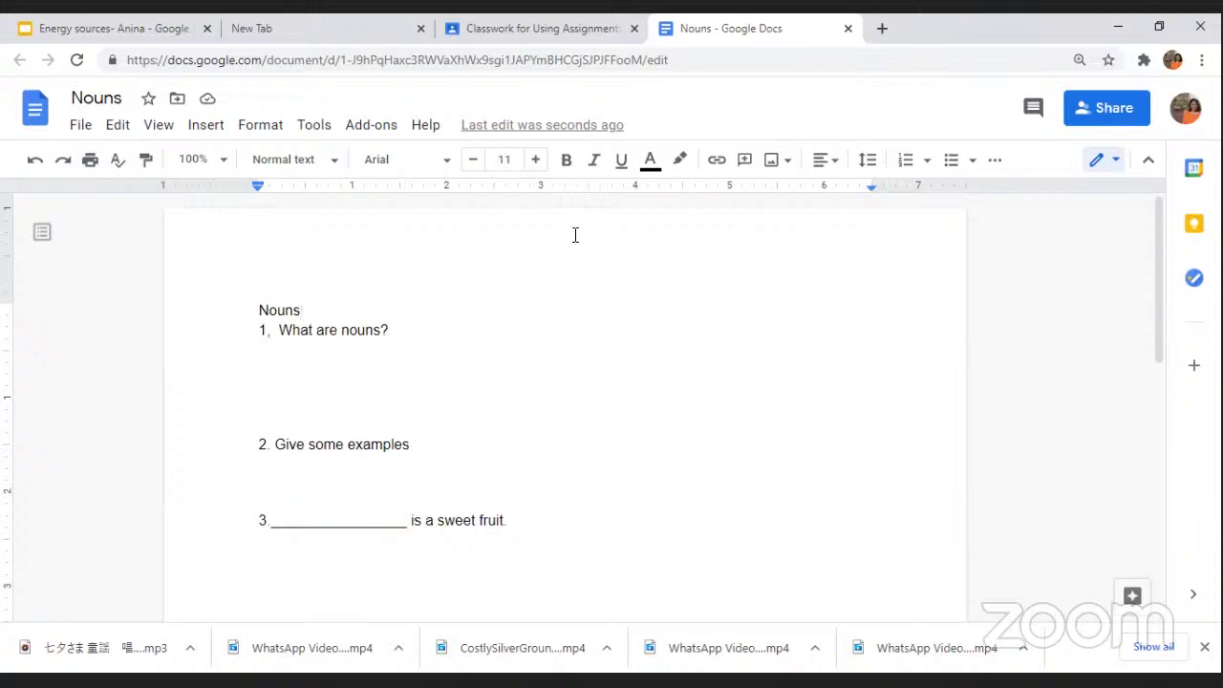
# - Return to the assignment draft in Google Classroom and add the "Introduction to ..." class to its recipients
pyautogui.click(441, 34)
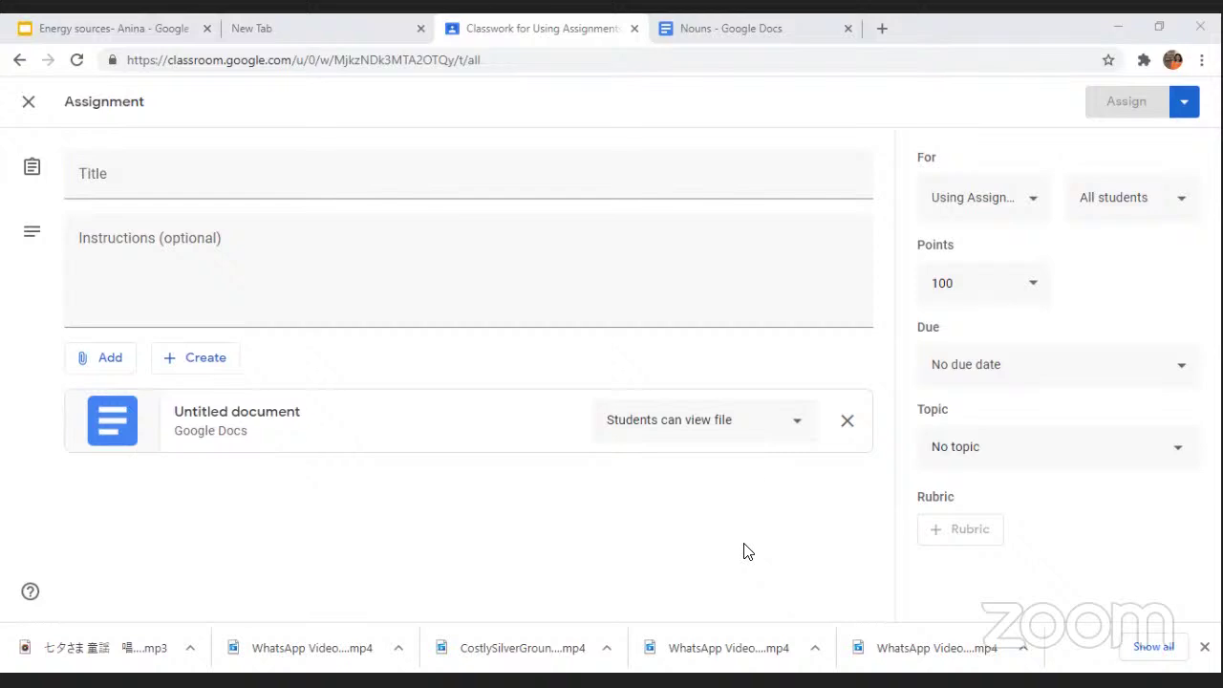
pyautogui.click(1034, 208)
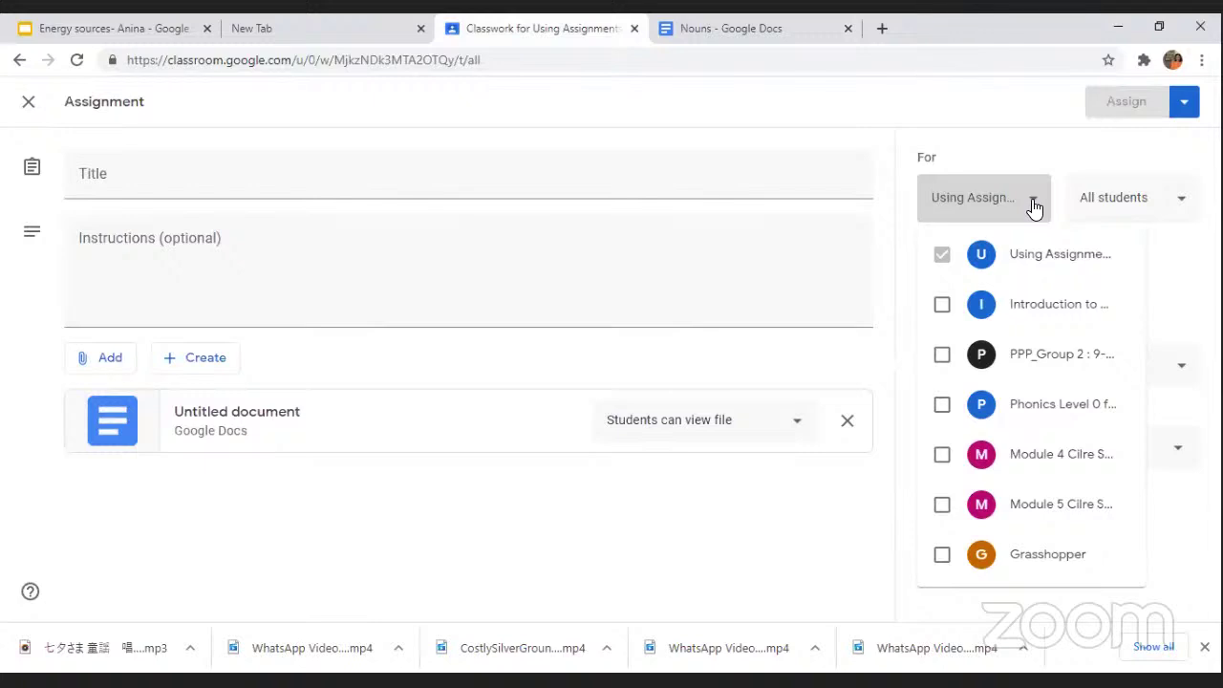
pyautogui.click(945, 316)
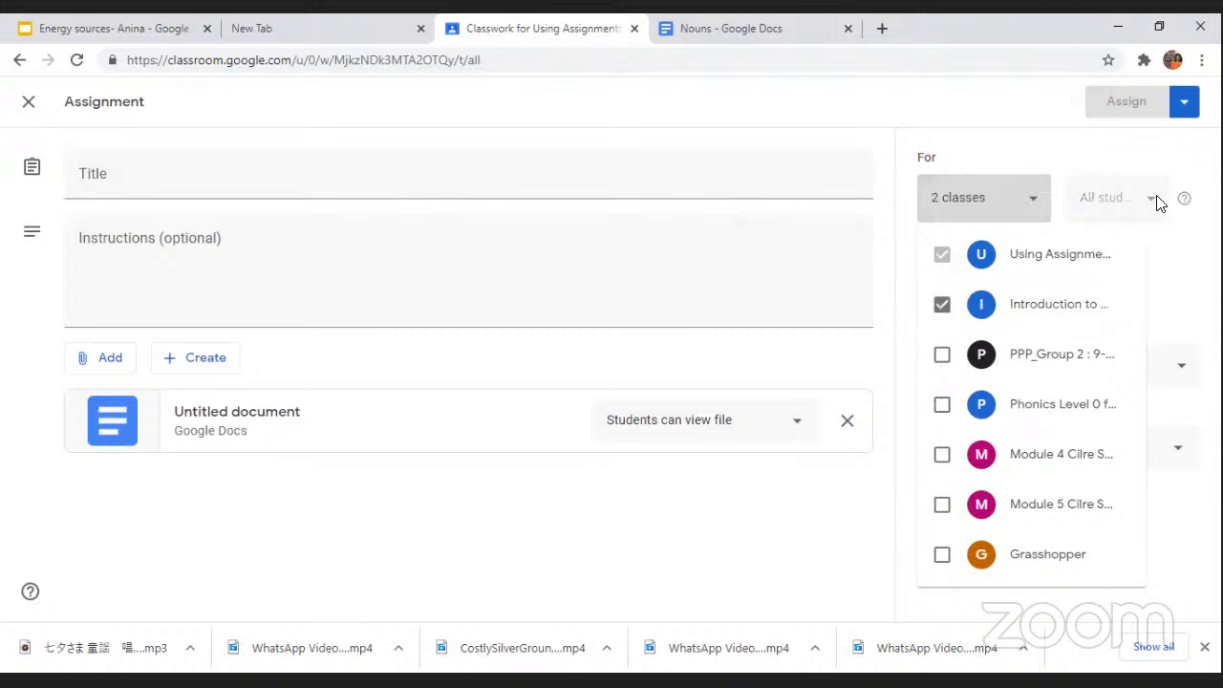
# - Remove the "Introduction to ..." class from the assignment's recipients
pyautogui.click(942, 310)
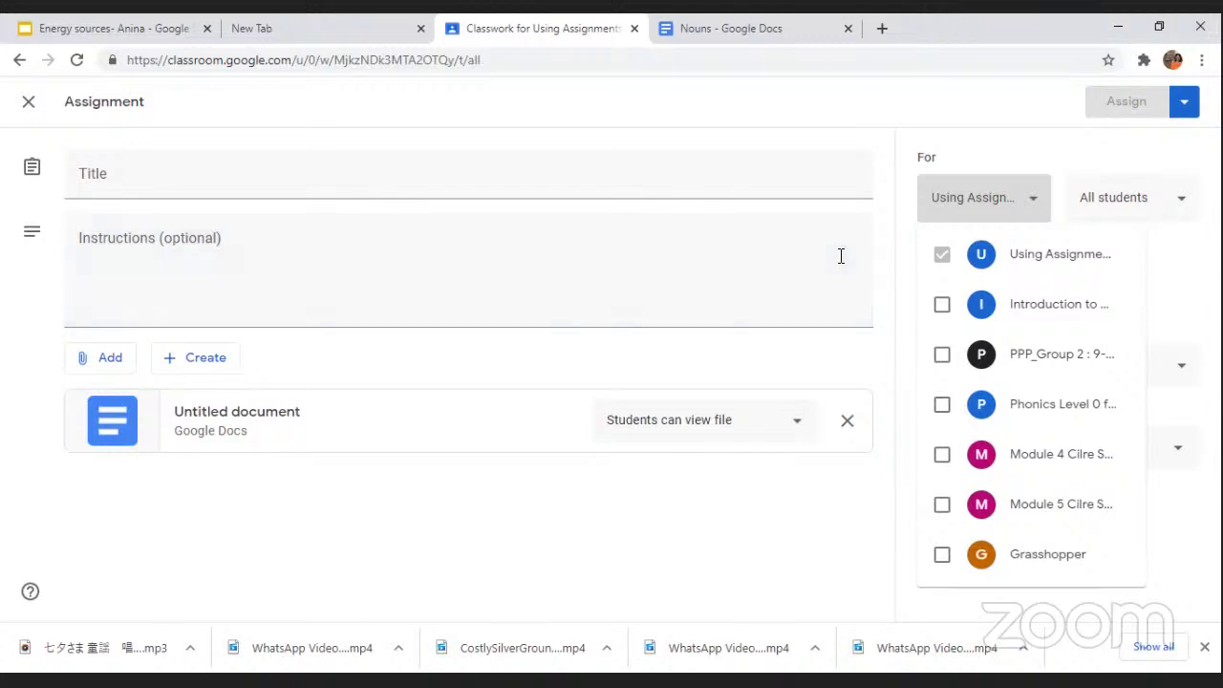
pyautogui.click(1181, 207)
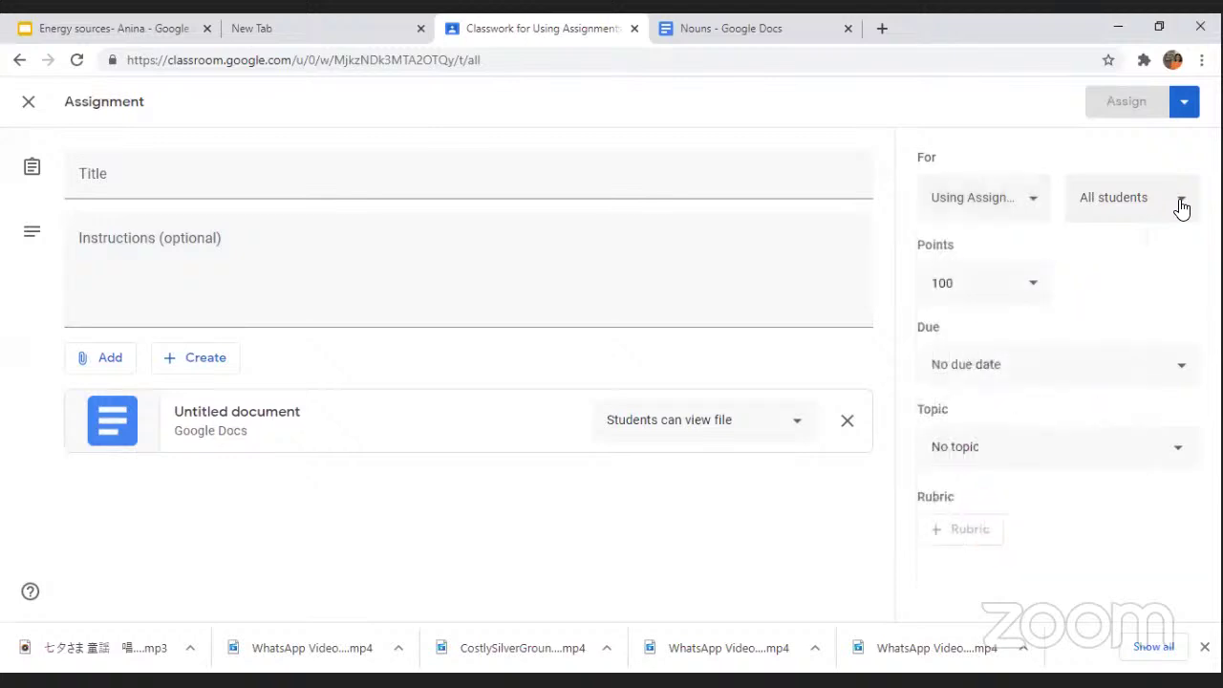
# - Limit the assignment to only the first student in the class list
pyautogui.click(1181, 207)
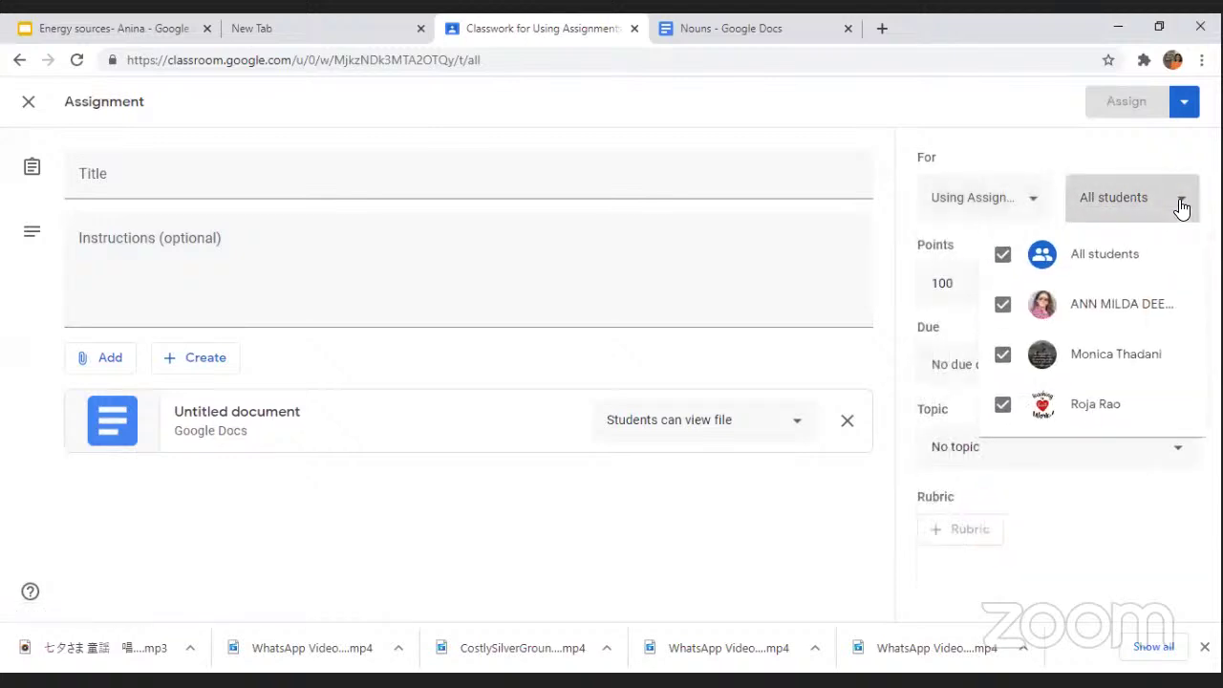
pyautogui.click(1003, 304)
pyautogui.click(1003, 361)
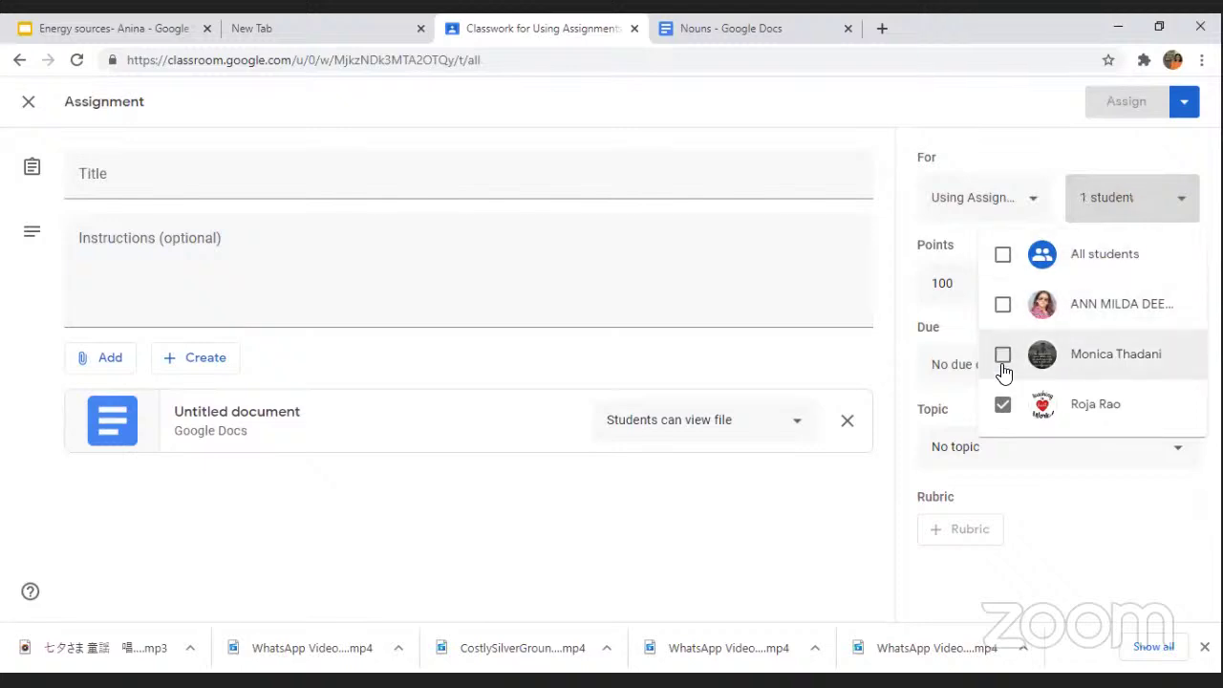
pyautogui.click(1003, 305)
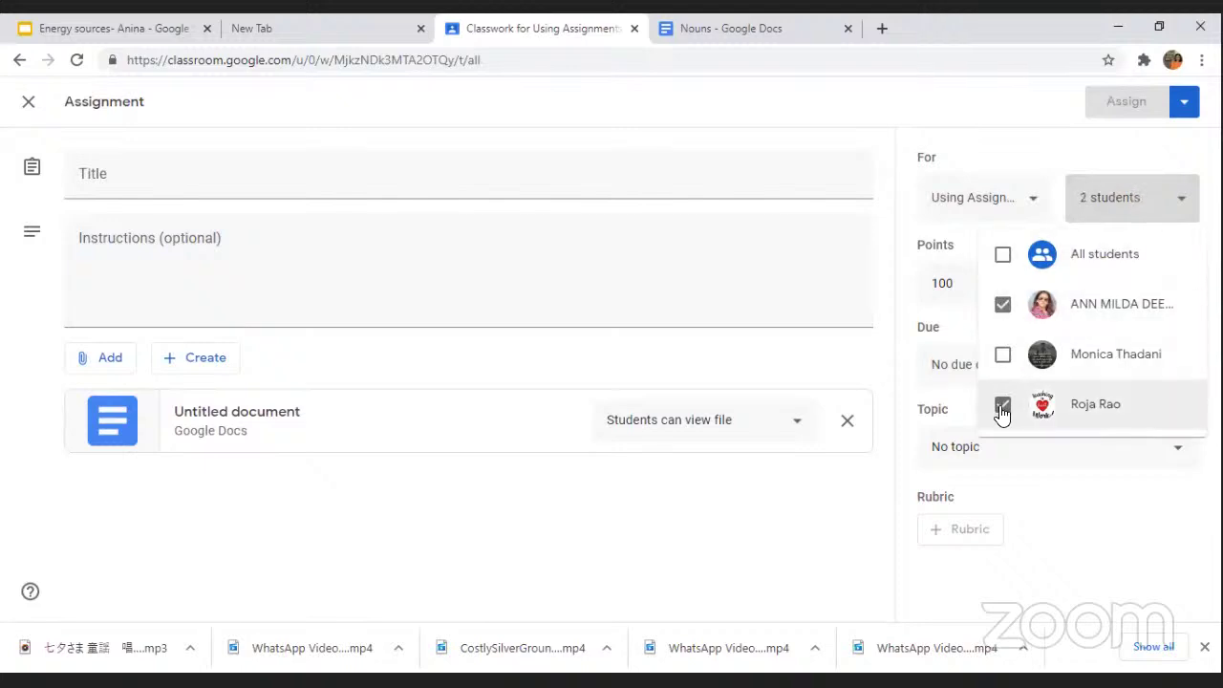
pyautogui.click(1001, 409)
pyautogui.click(699, 497)
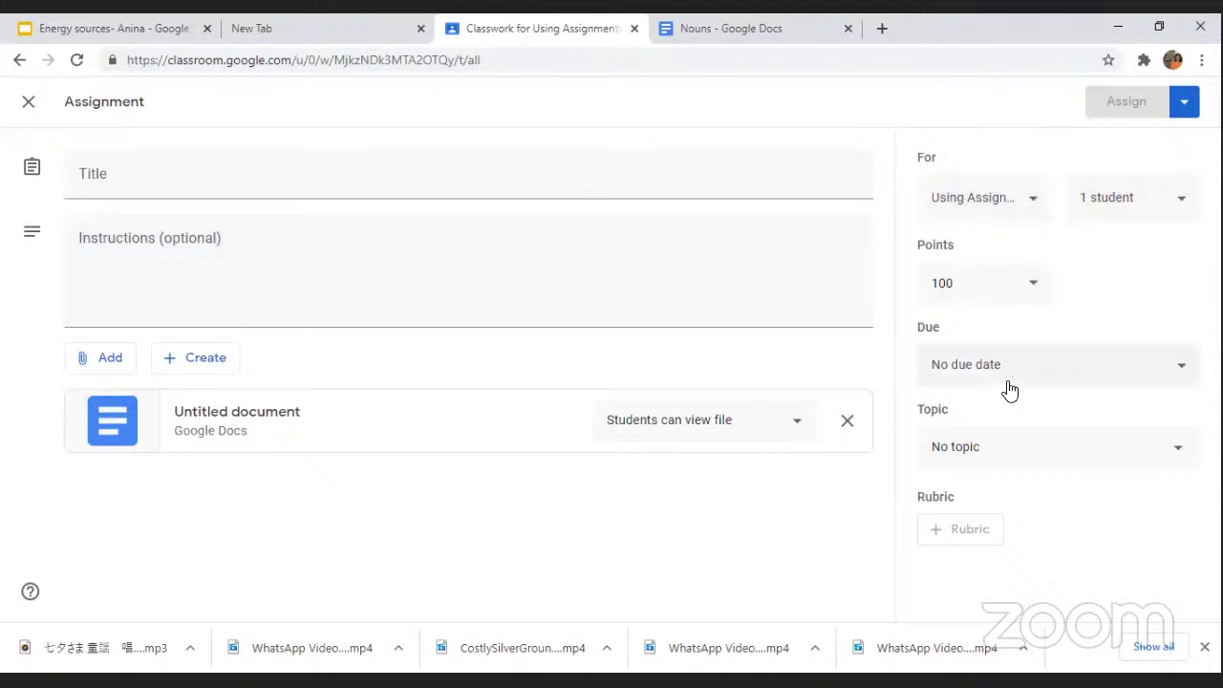
# - Set the assignment's recipients back to all students of the class
pyautogui.click(1182, 205)
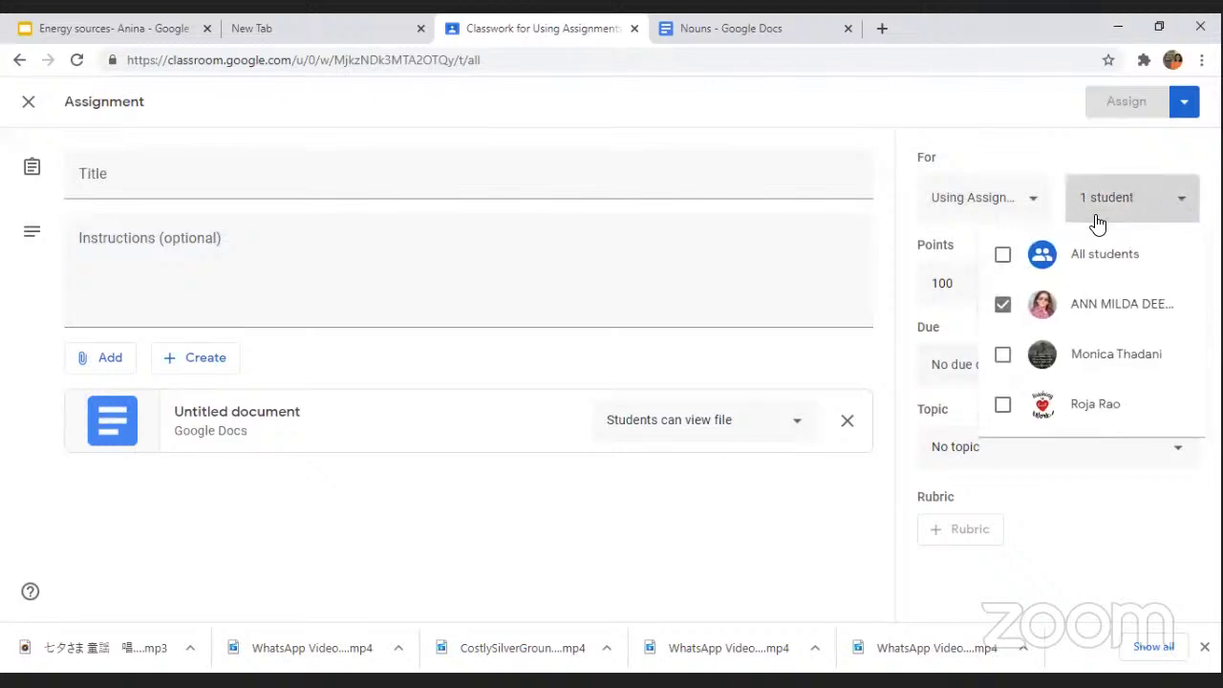
pyautogui.click(1002, 255)
pyautogui.click(854, 267)
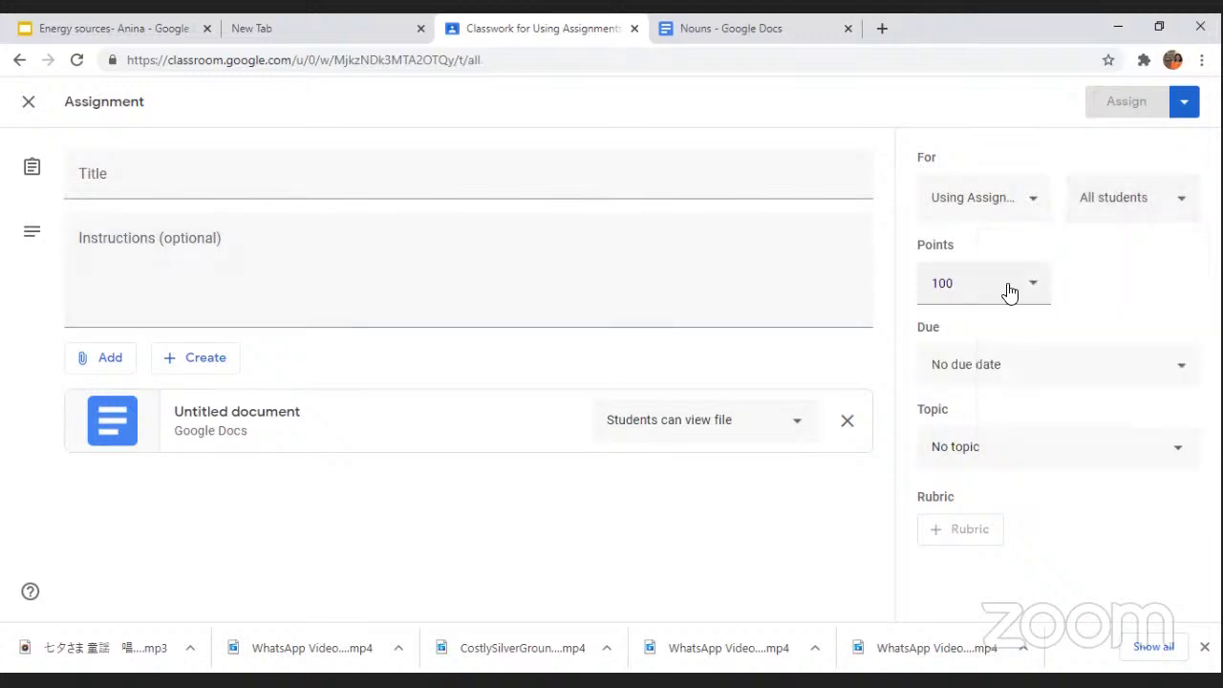
pyautogui.click(1044, 286)
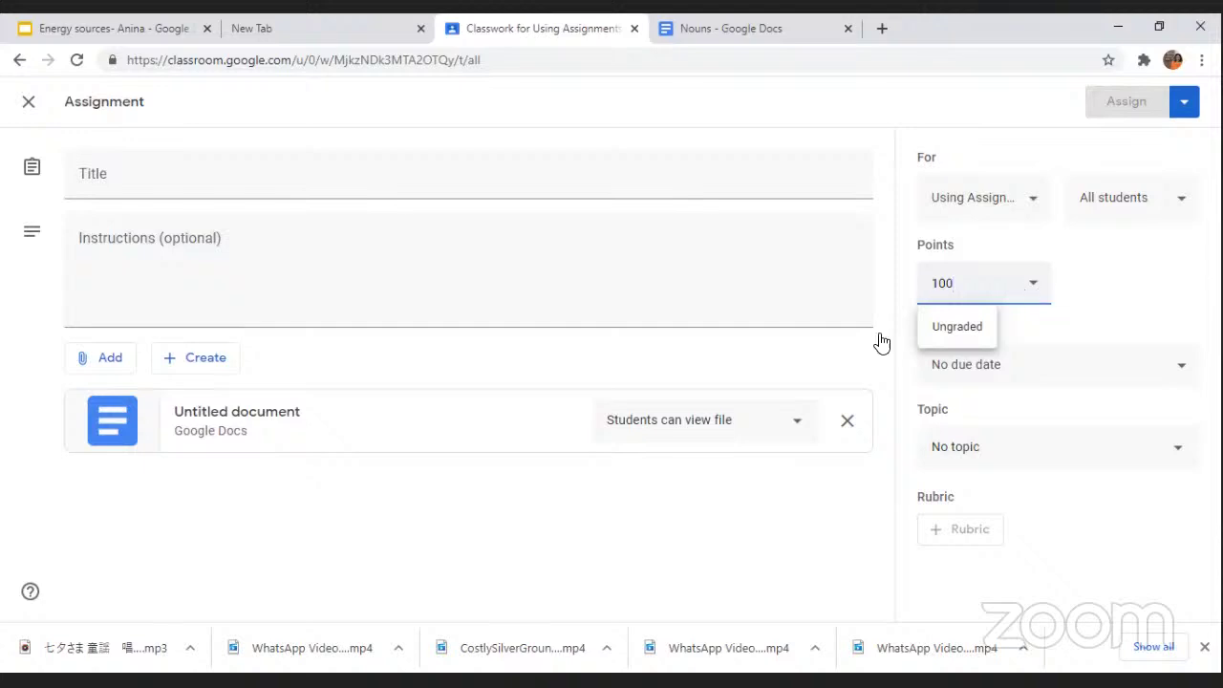
pyautogui.click(776, 494)
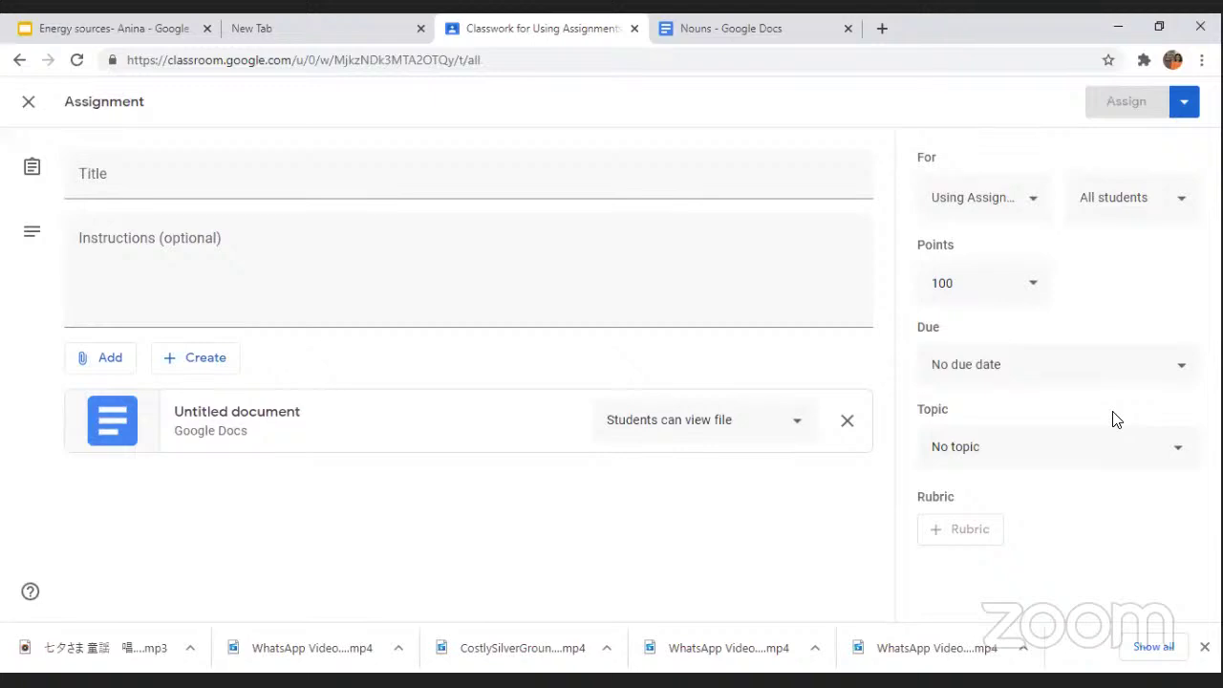
# - Create a new topic named "Using Google docs" for the assignment
pyautogui.click(1179, 449)
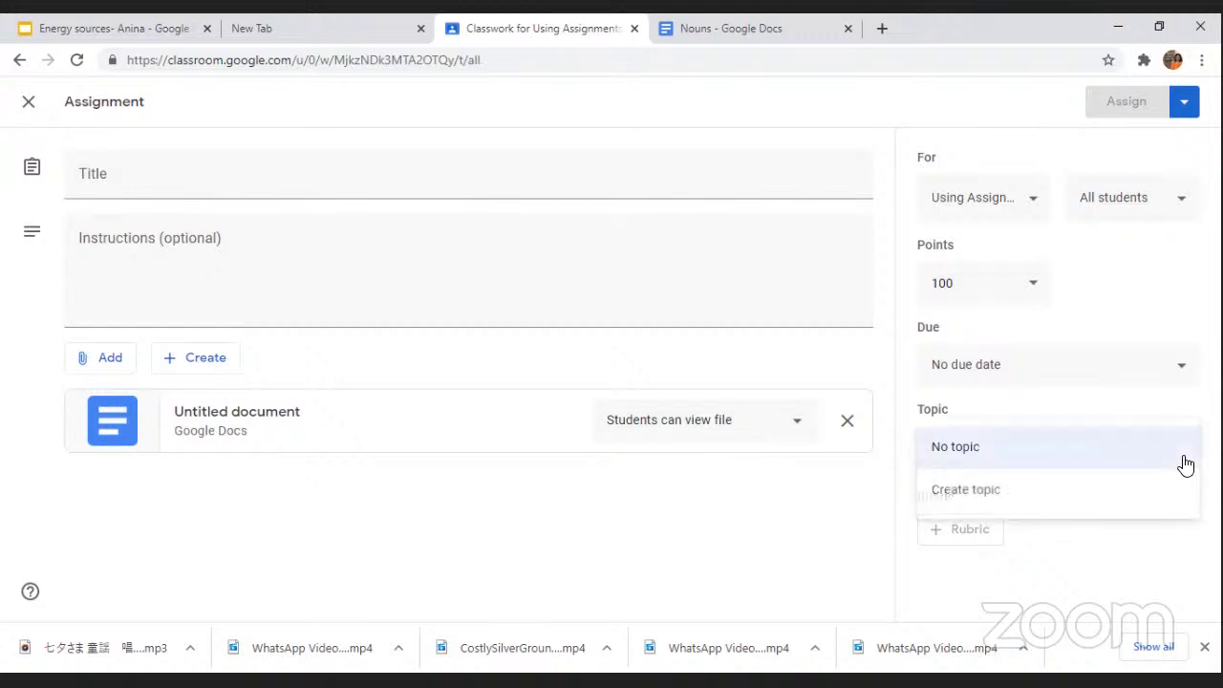
pyautogui.click(1020, 498)
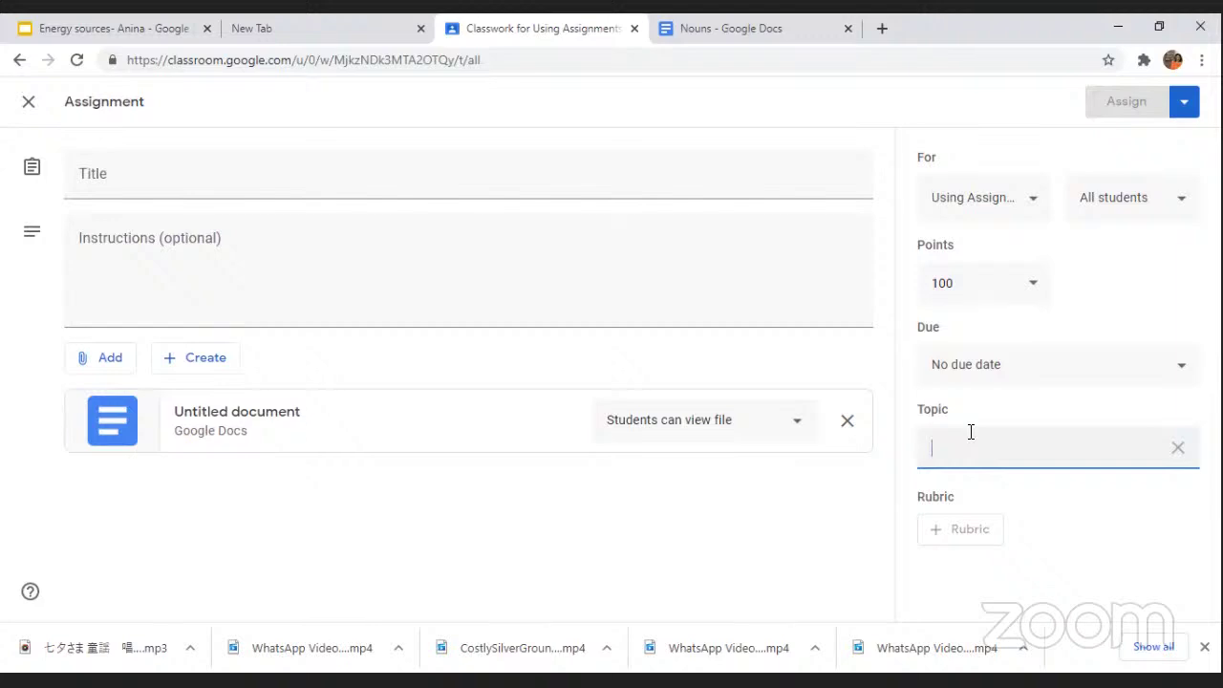
pyautogui.write('Using Google docs')
pyautogui.click(785, 497)
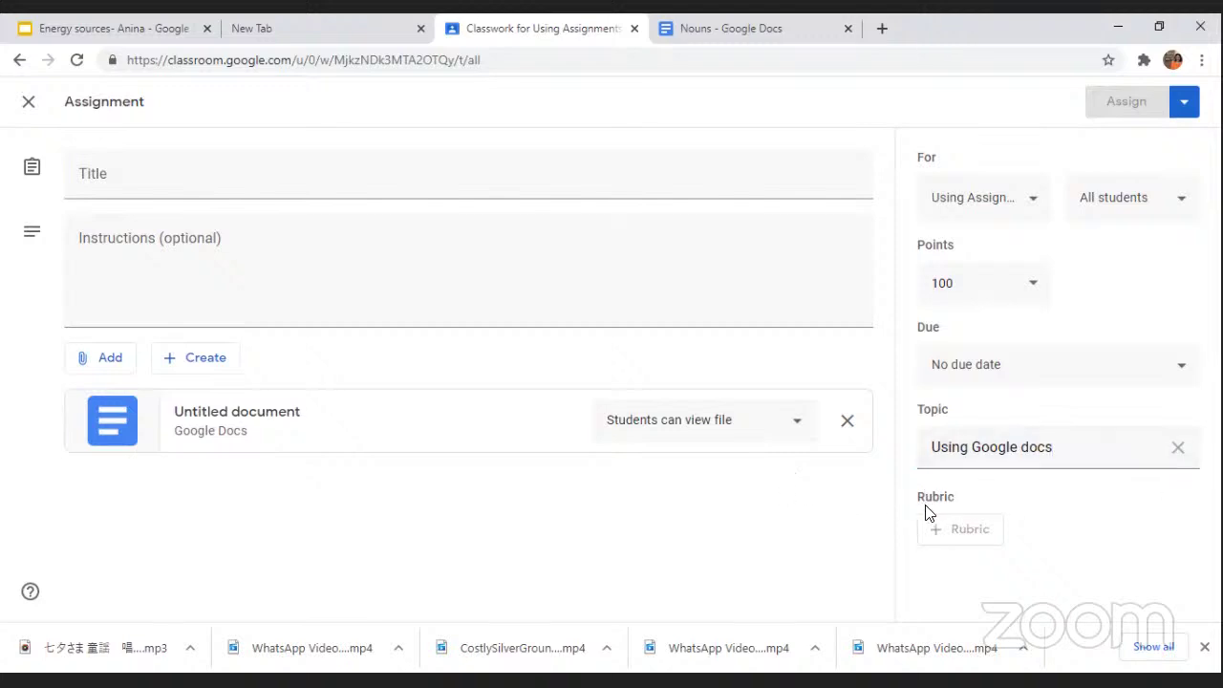
pyautogui.tripleClick(866, 507)
pyautogui.click(834, 506)
# - Title the assignment "Nouns"
pyautogui.click(437, 300)
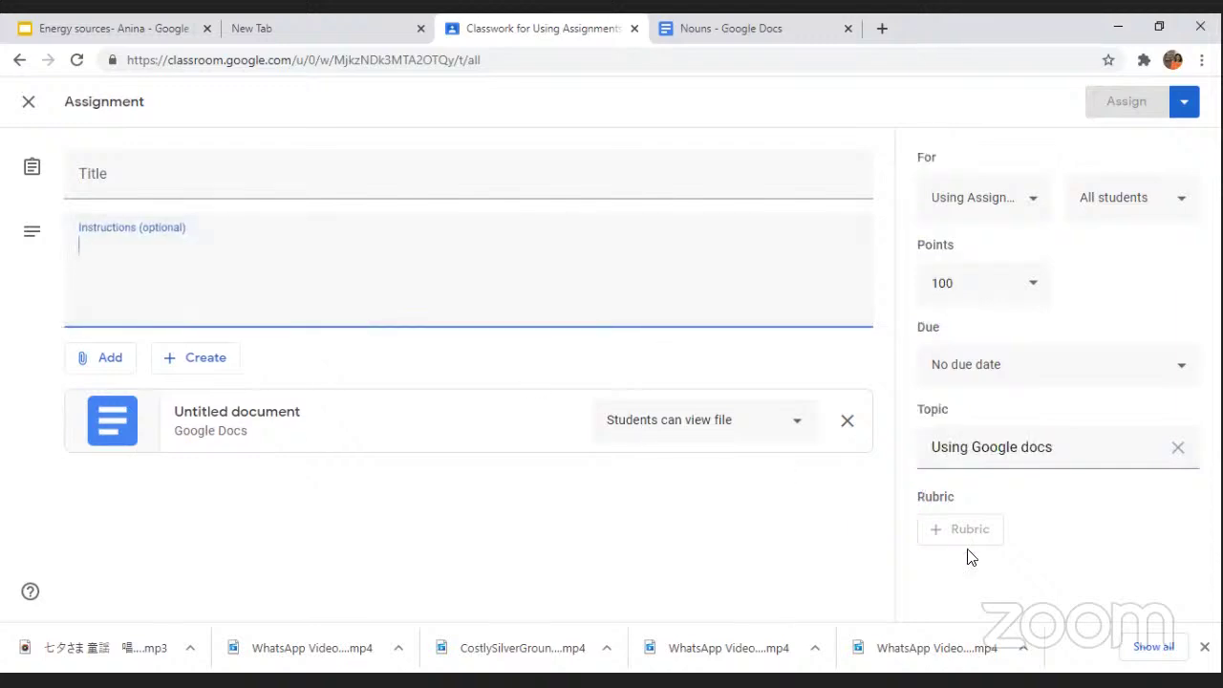
pyautogui.click(168, 172)
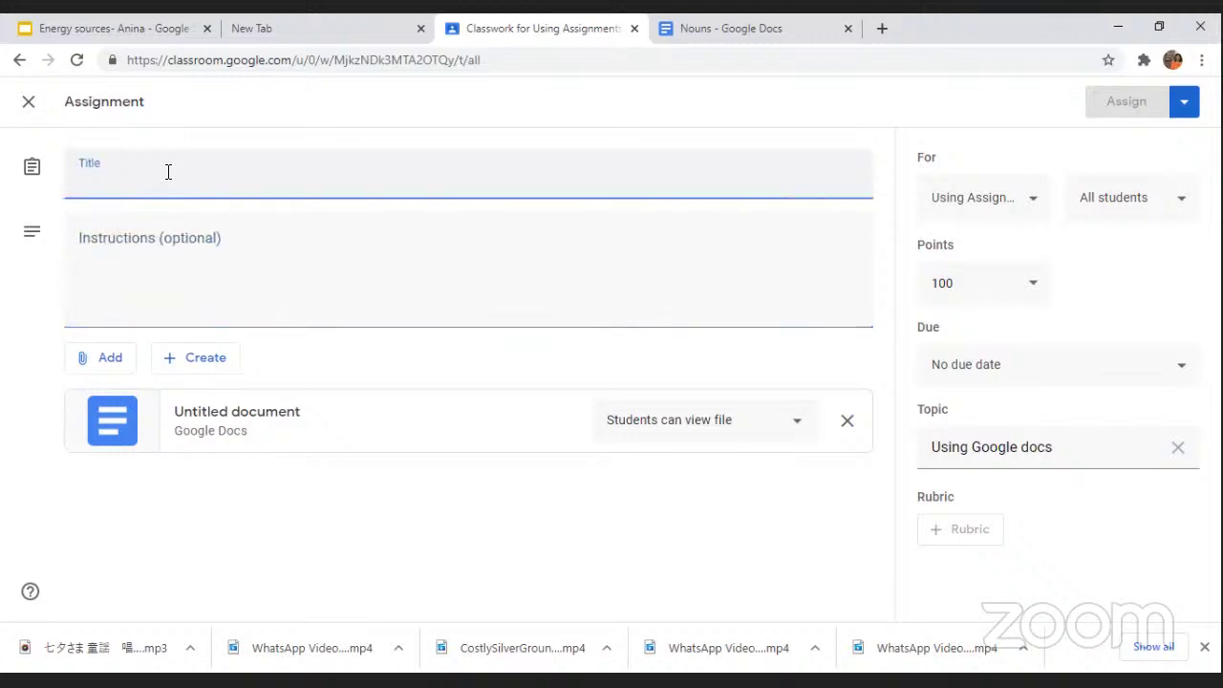
pyautogui.write('G')
pyautogui.press('BackSpace')
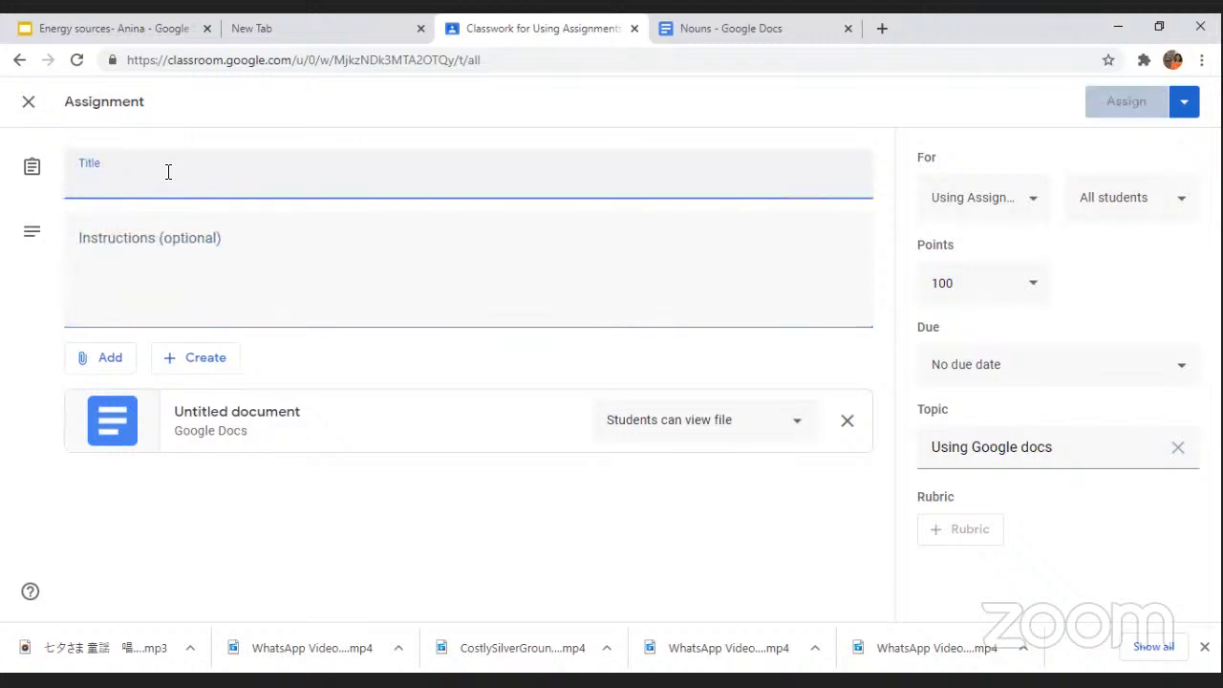
pyautogui.write('Nouns')
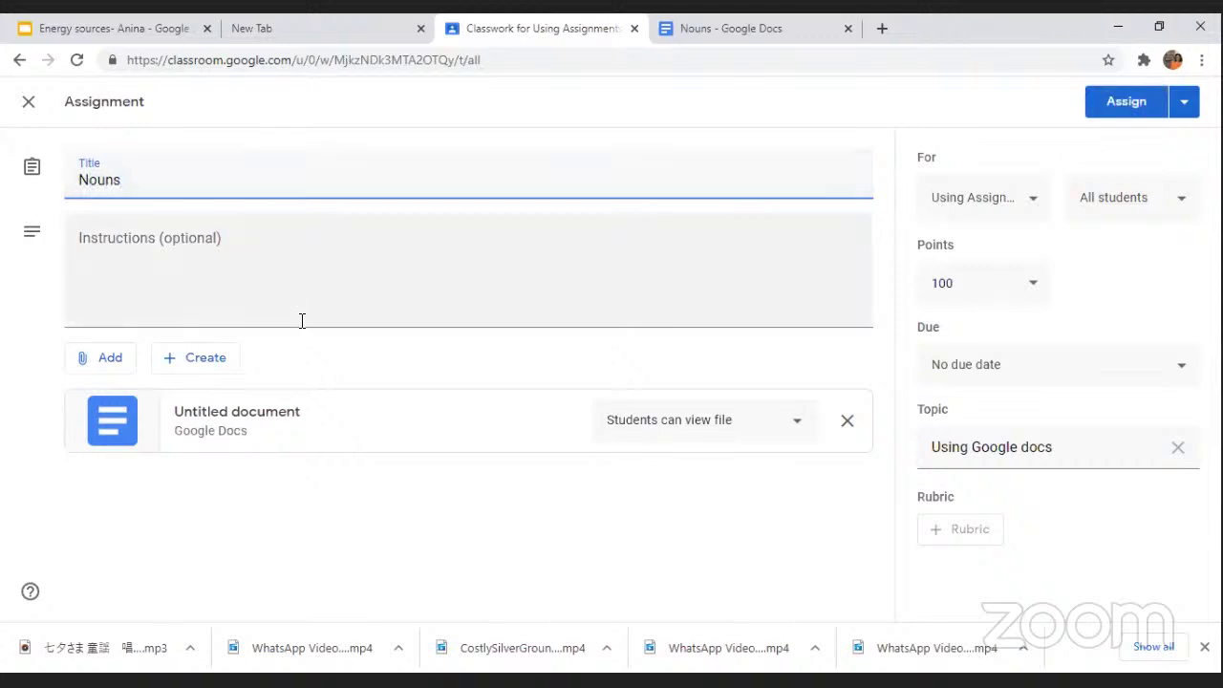
pyautogui.click(373, 280)
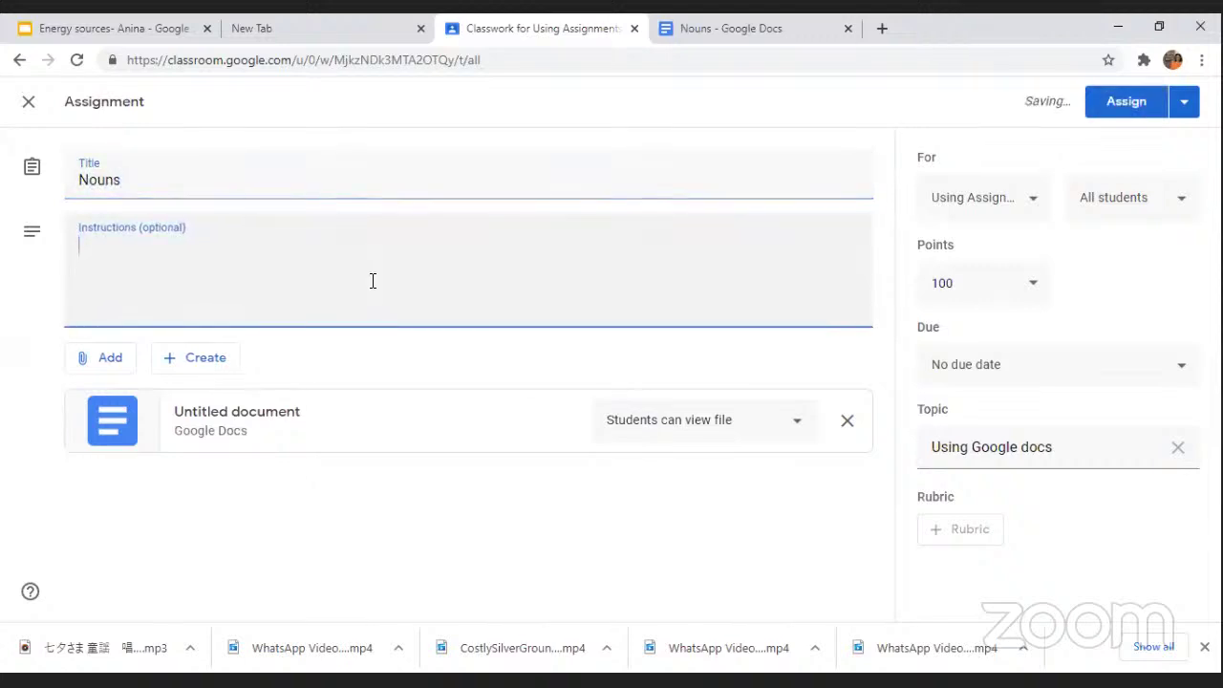
pyautogui.click(347, 364)
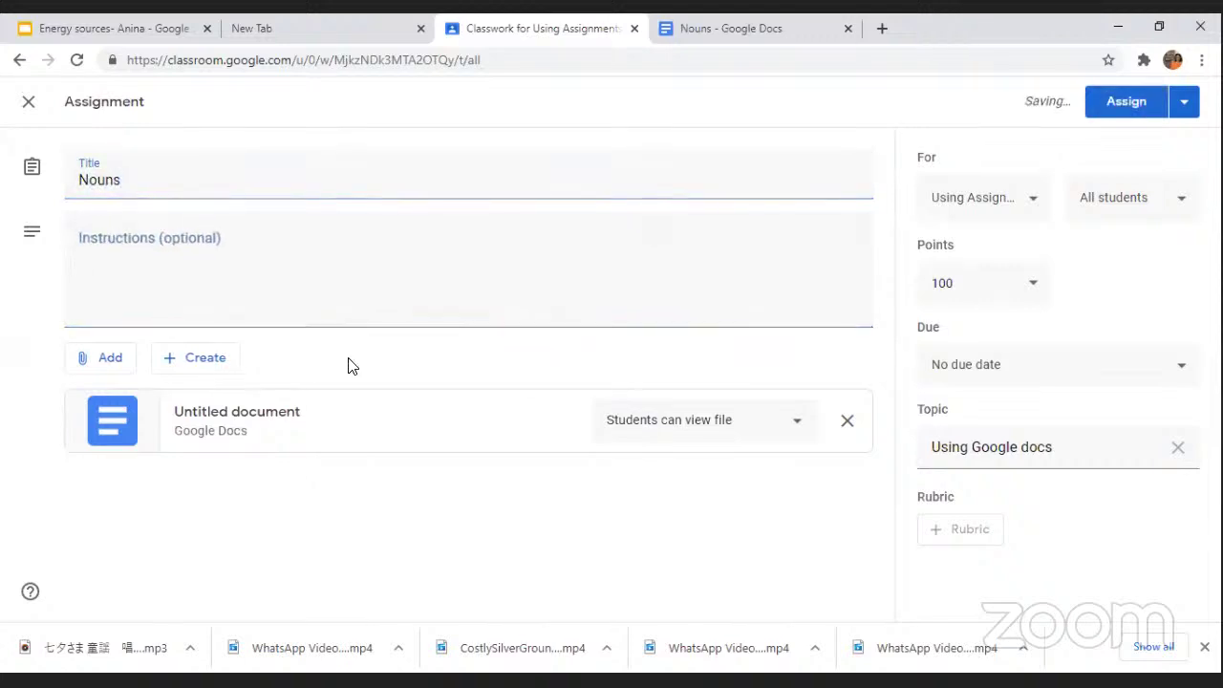
pyautogui.click(340, 299)
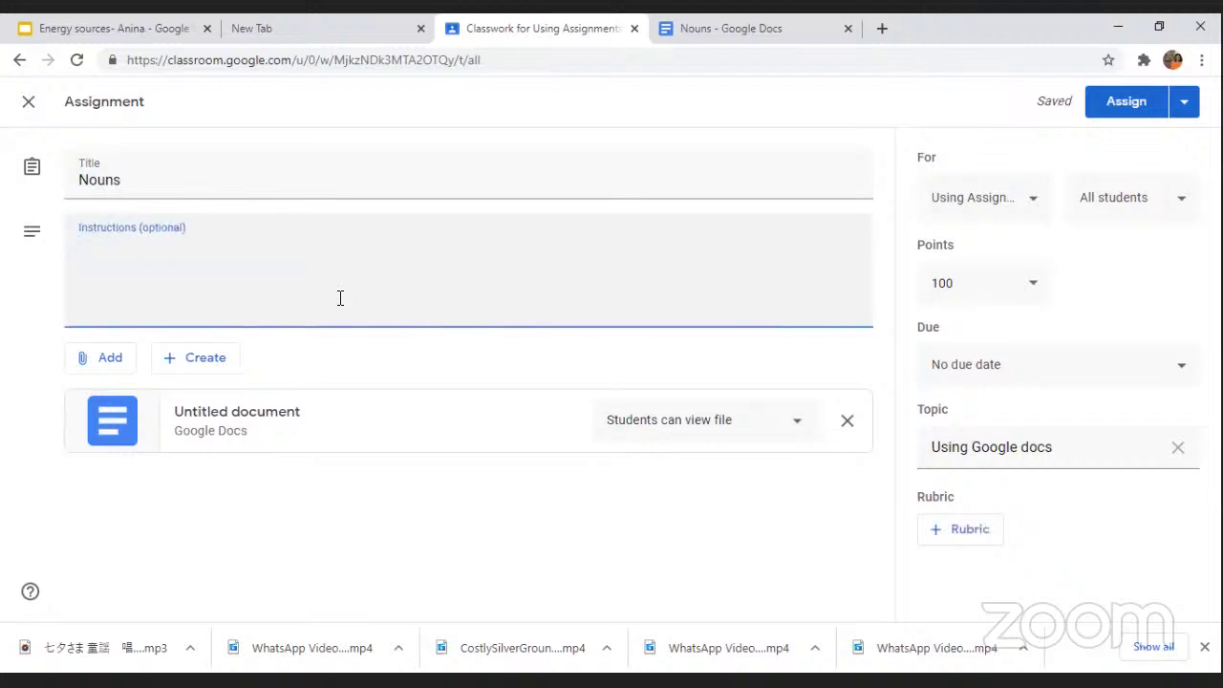
pyautogui.write('D')
pyautogui.press('BackSpace')
# - Start creating a new rubric for the assignment, then discard it and return to the assignment draft
pyautogui.click(961, 533)
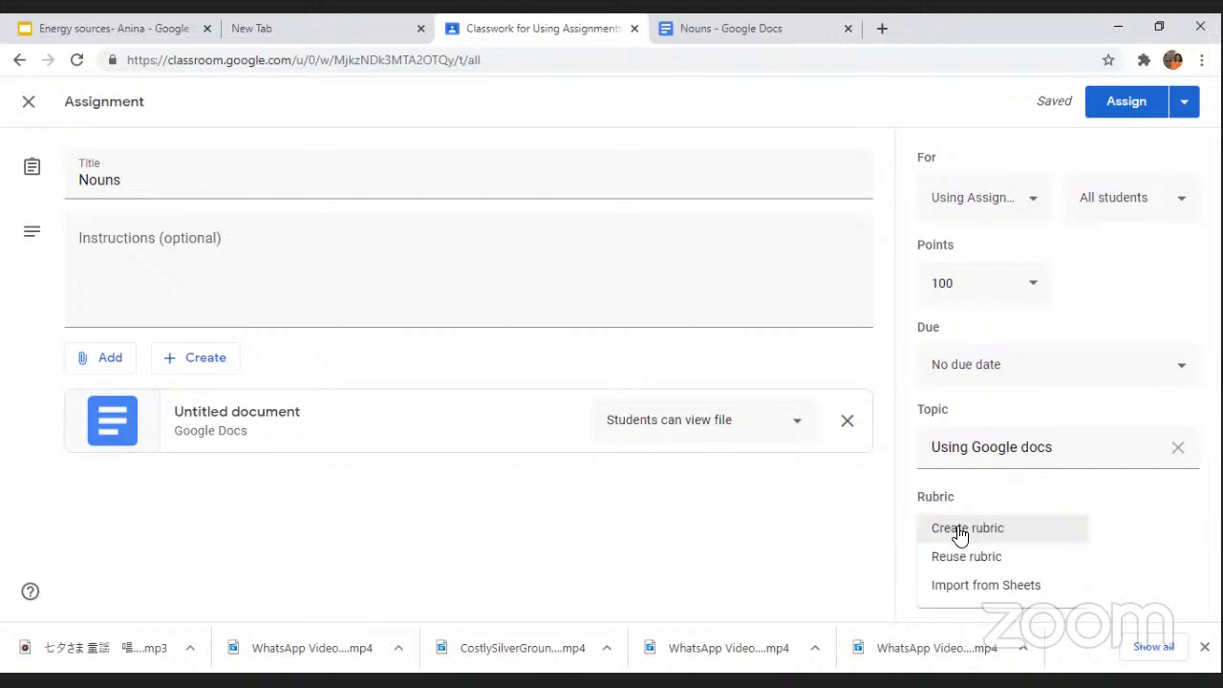
pyautogui.click(960, 531)
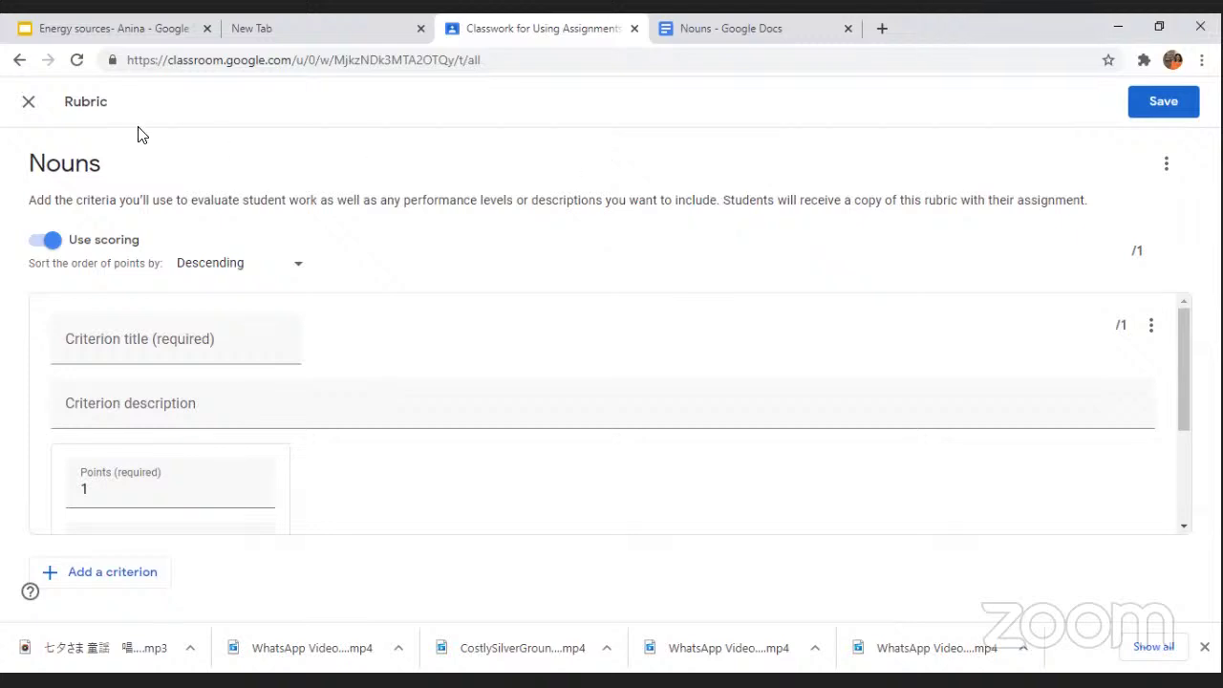
pyautogui.click(28, 103)
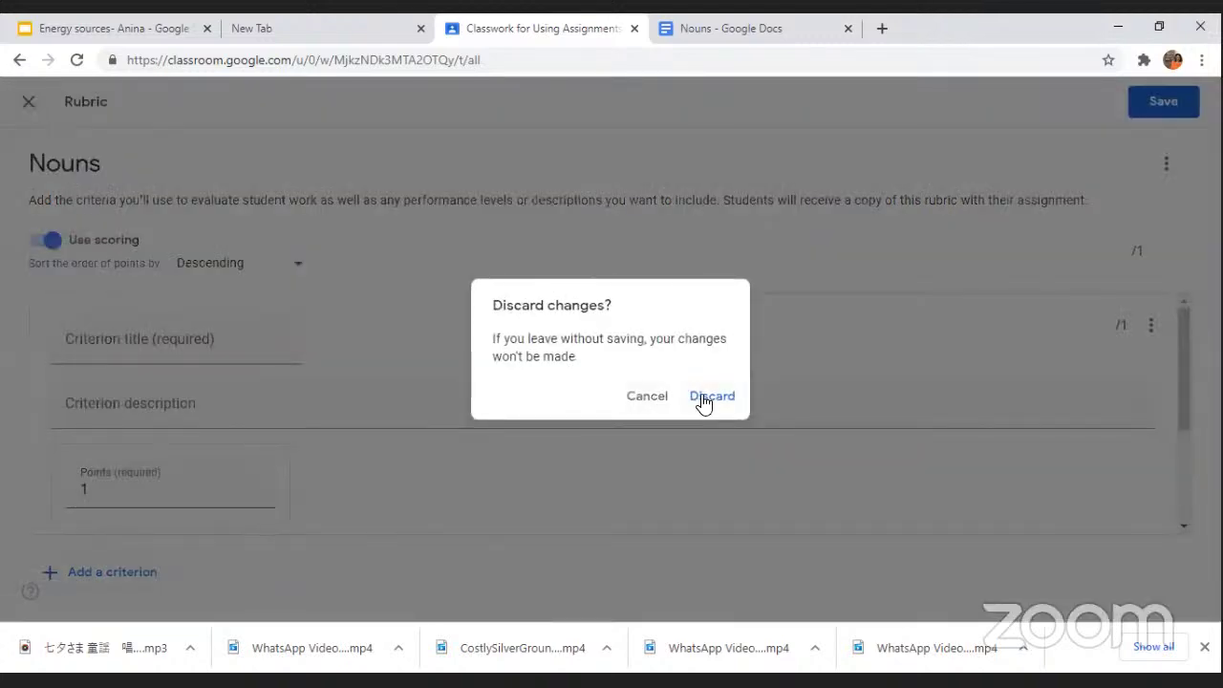
pyautogui.click(638, 400)
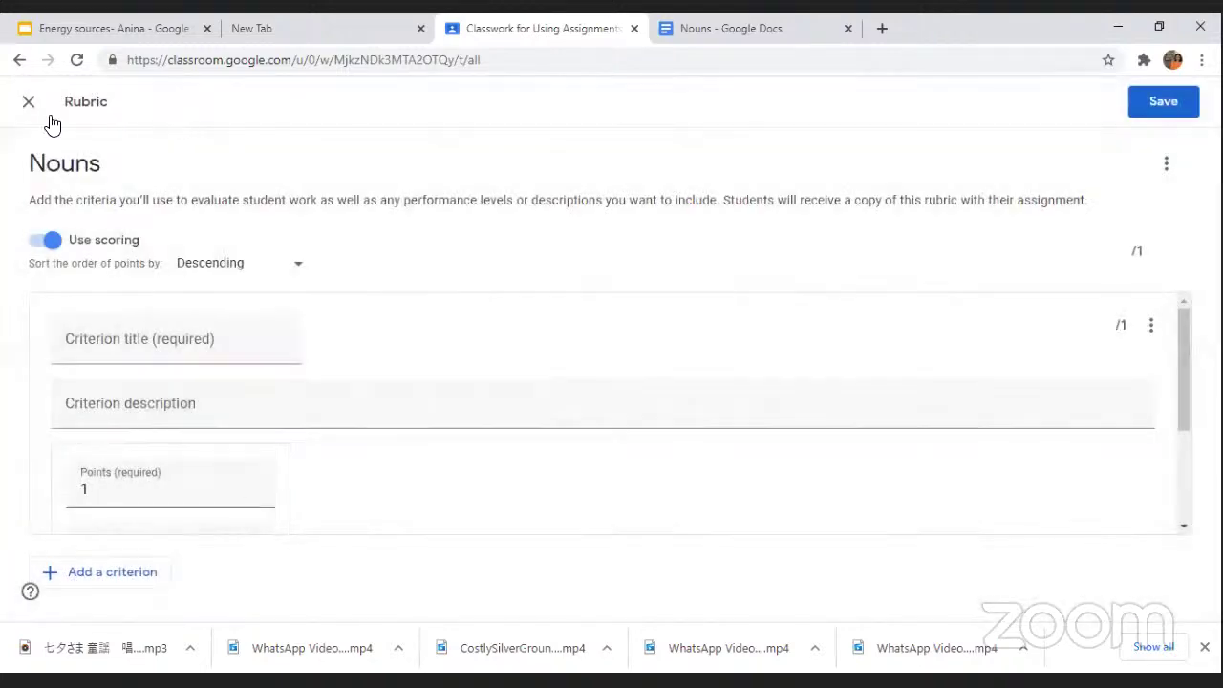
pyautogui.click(28, 102)
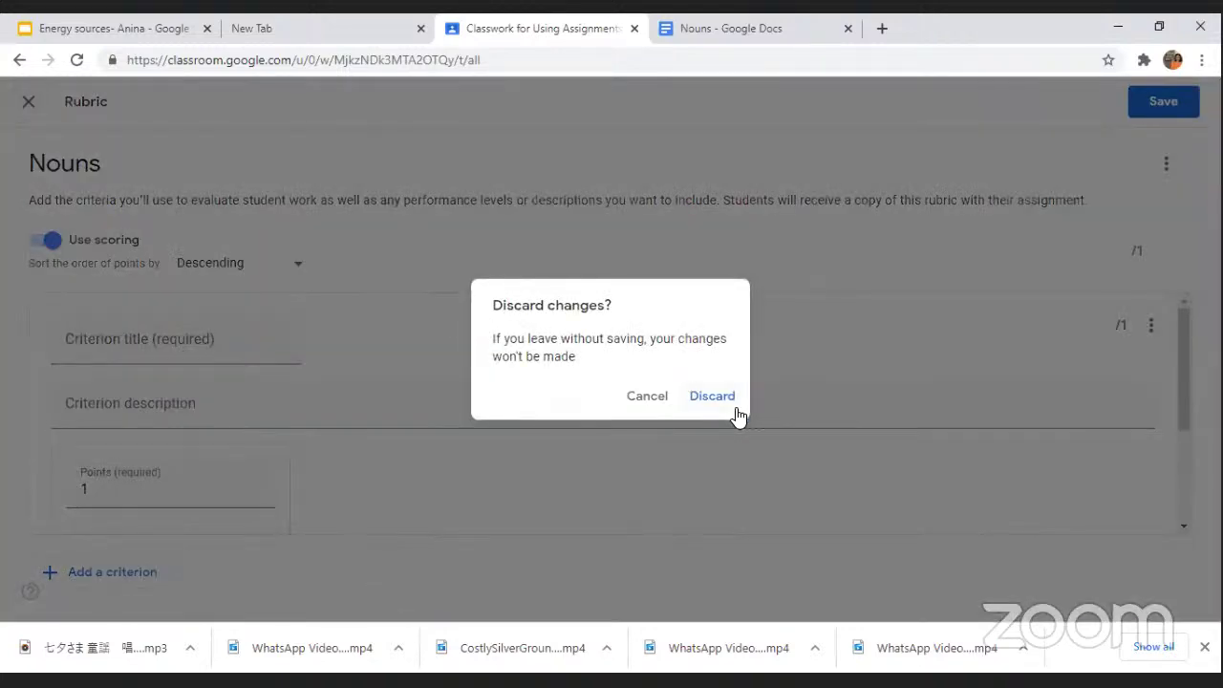
pyautogui.click(733, 405)
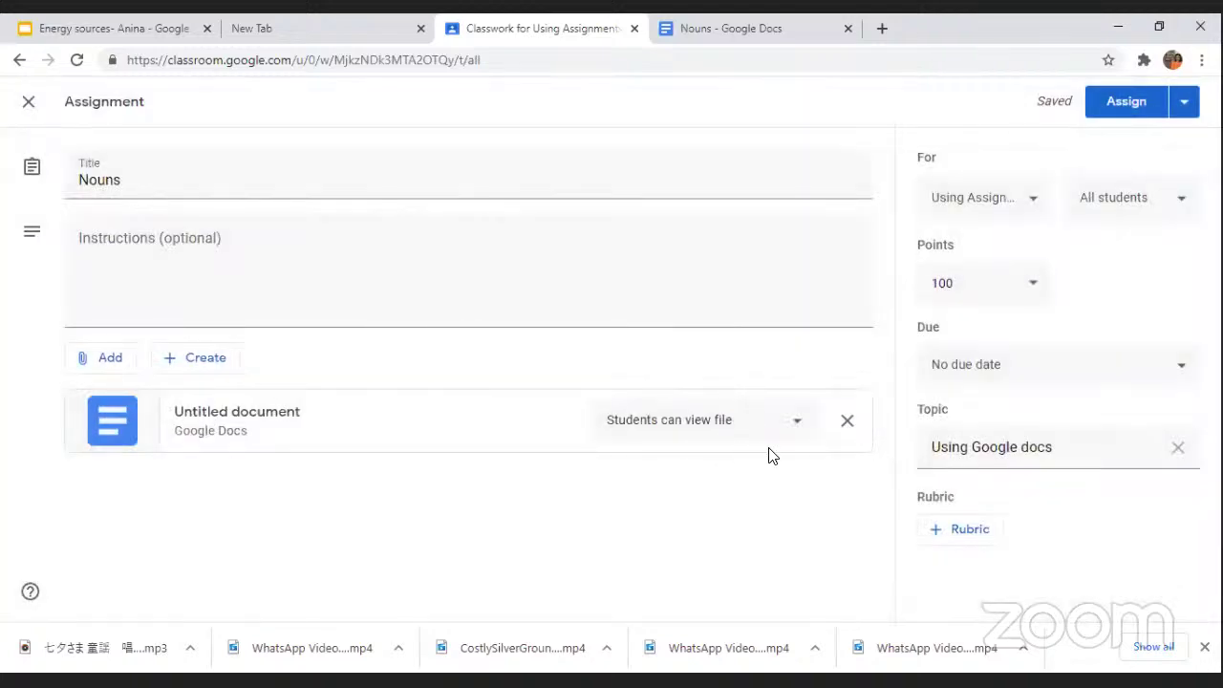
# - Set the attached Google Docs file's student access to "Make a copy for each student"
pyautogui.click(797, 434)
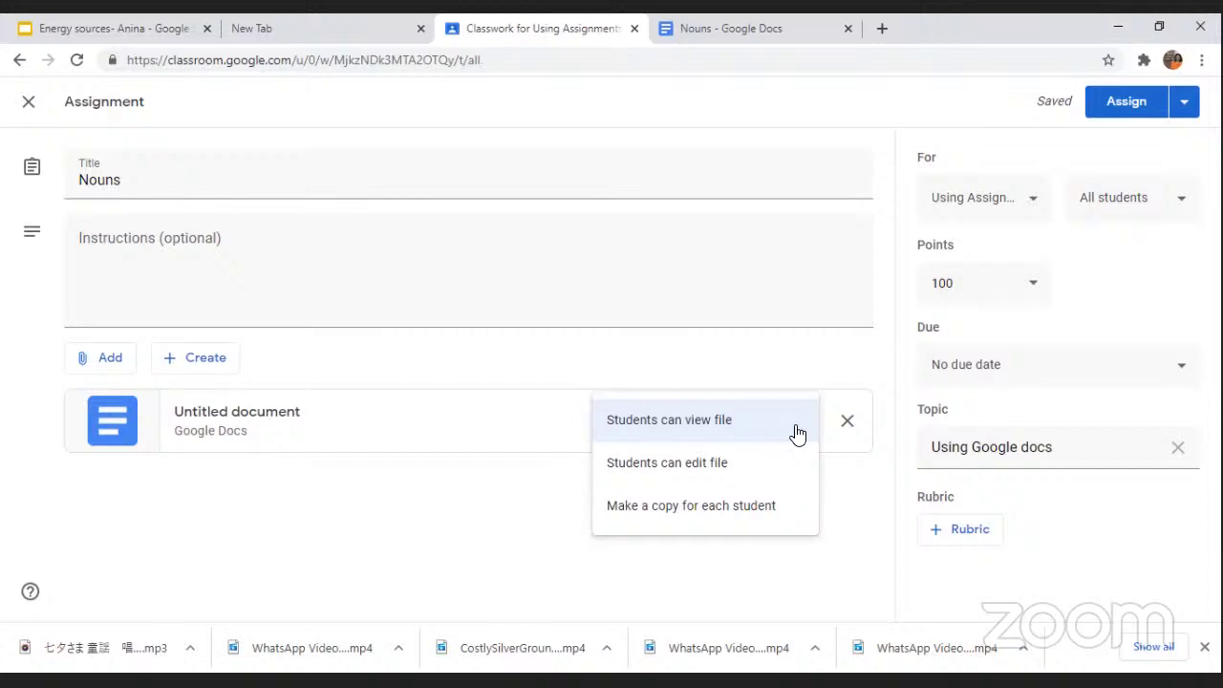
pyautogui.click(716, 466)
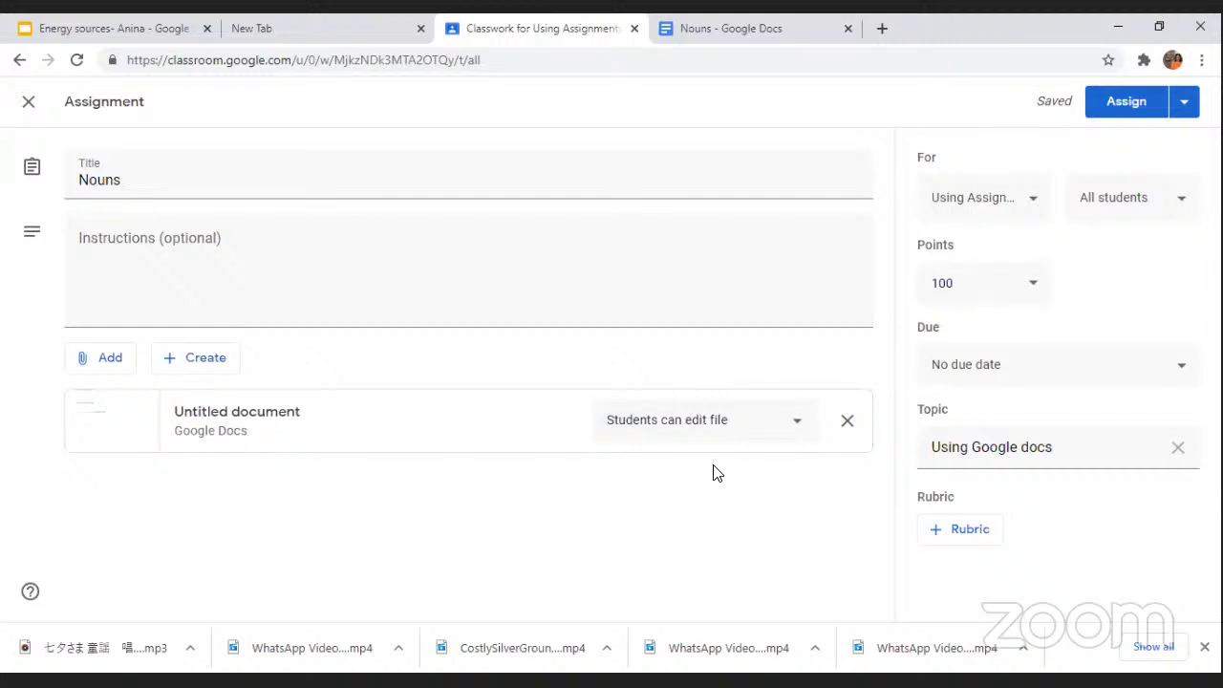
pyautogui.click(799, 423)
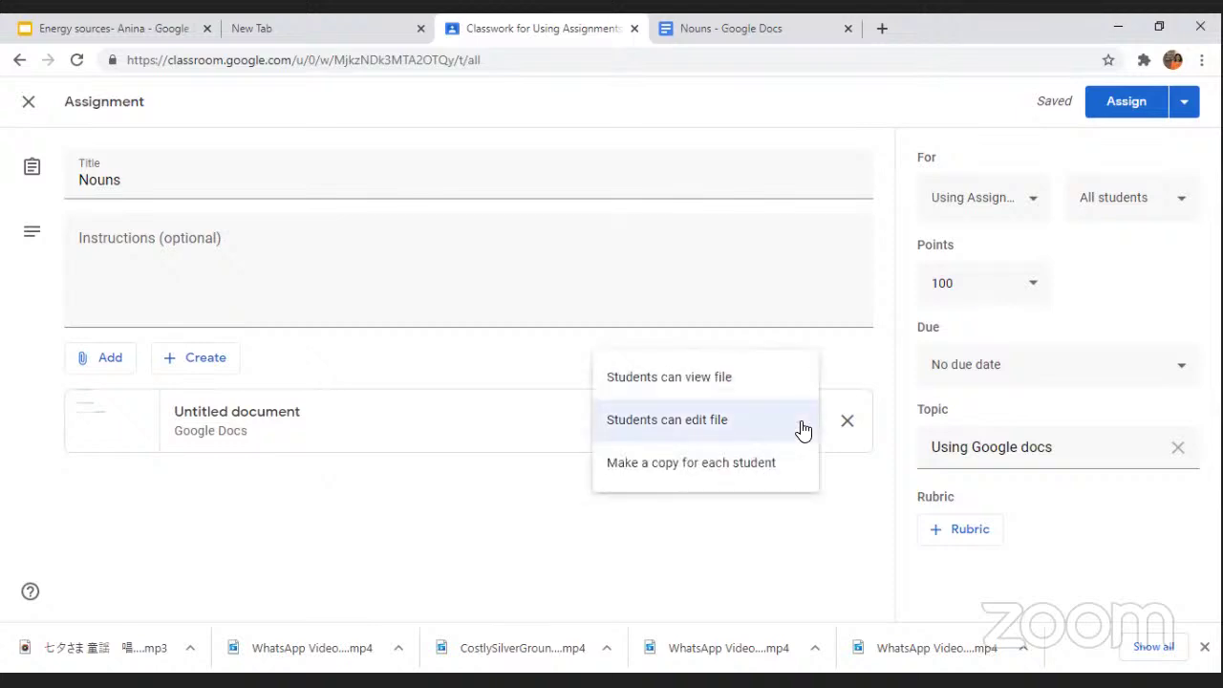
pyautogui.click(762, 466)
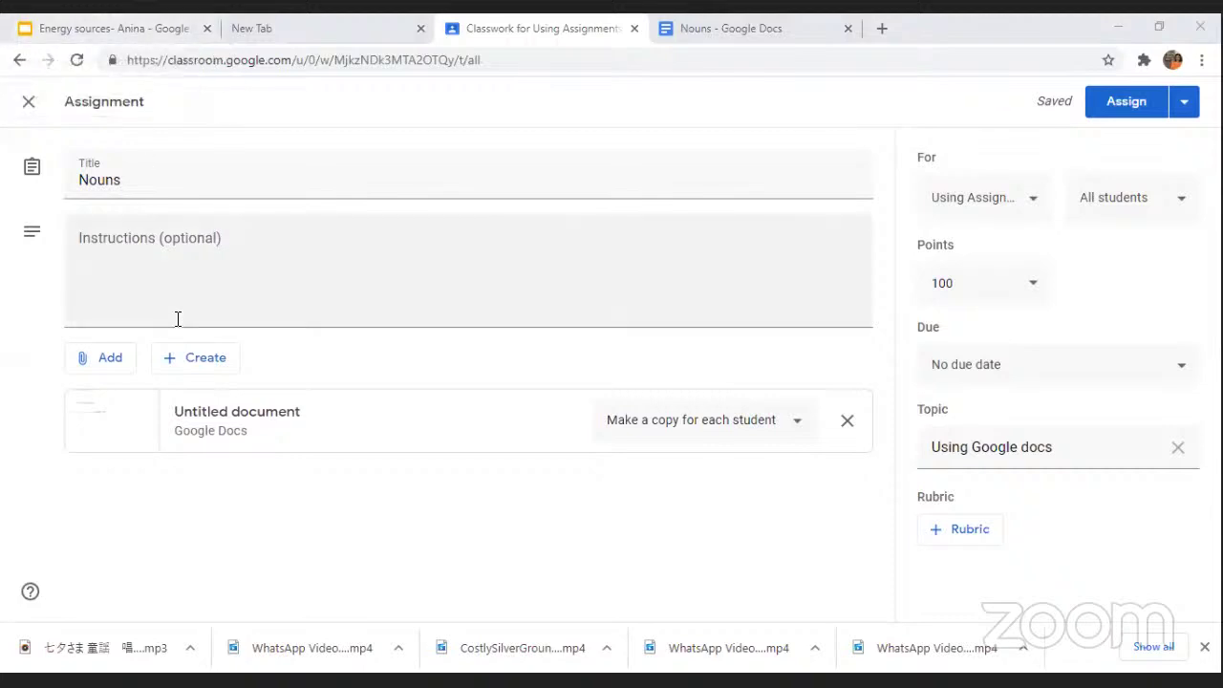
# - Attach the recent "Energy sources" Google Slides file from Google Drive to the assignment and view the presentation
pyautogui.click(190, 358)
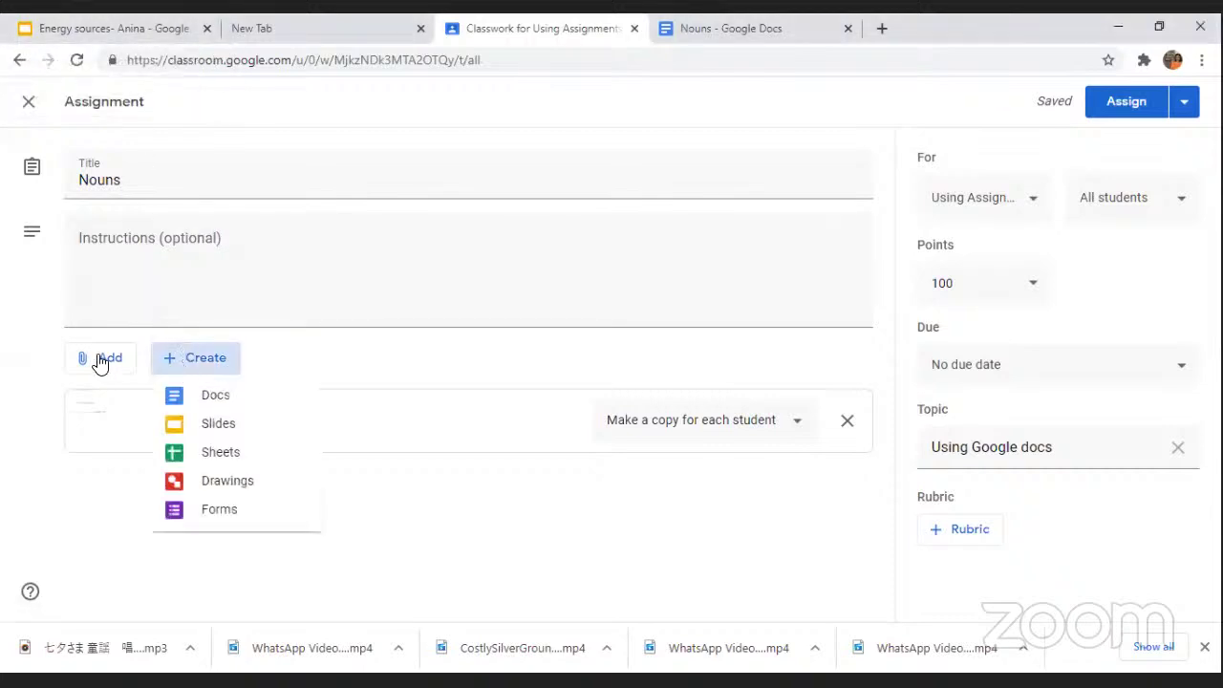
pyautogui.click(99, 359)
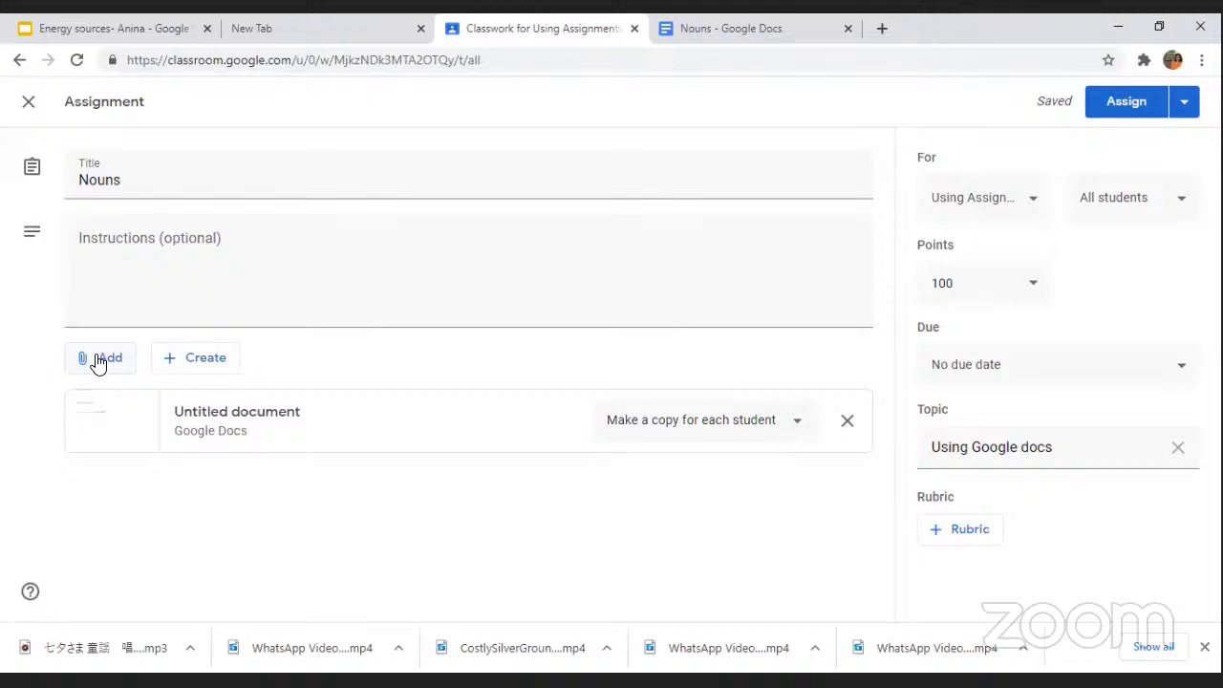
pyautogui.click(100, 360)
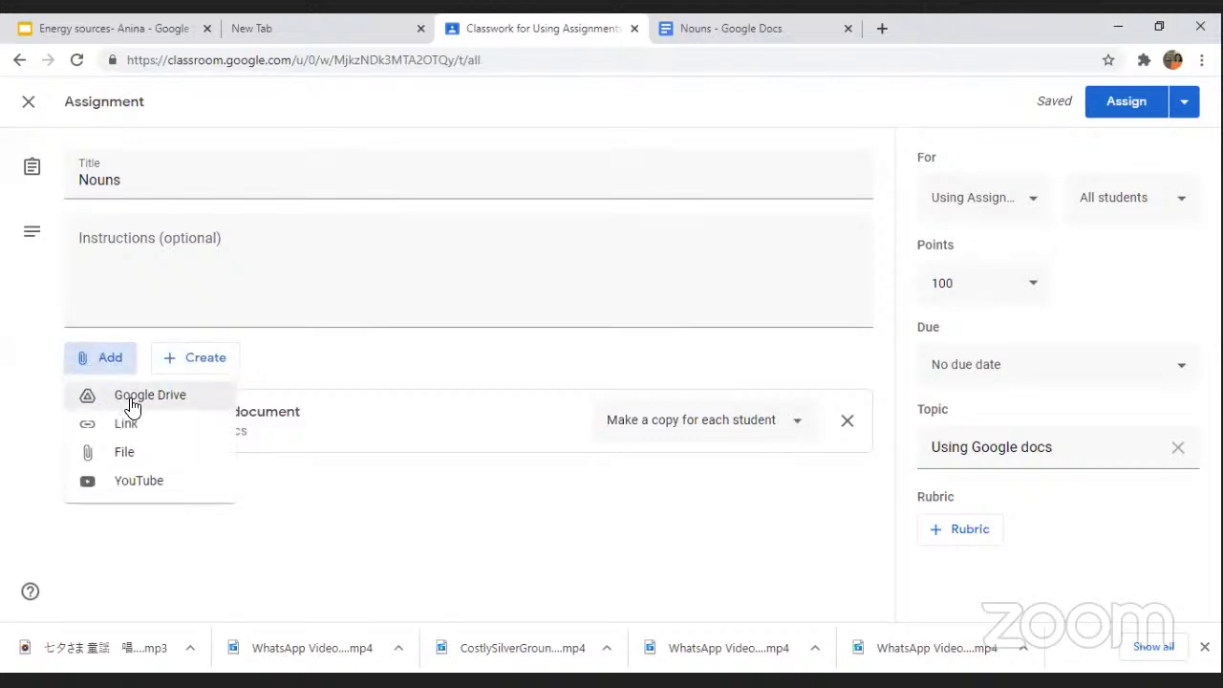
pyautogui.click(131, 402)
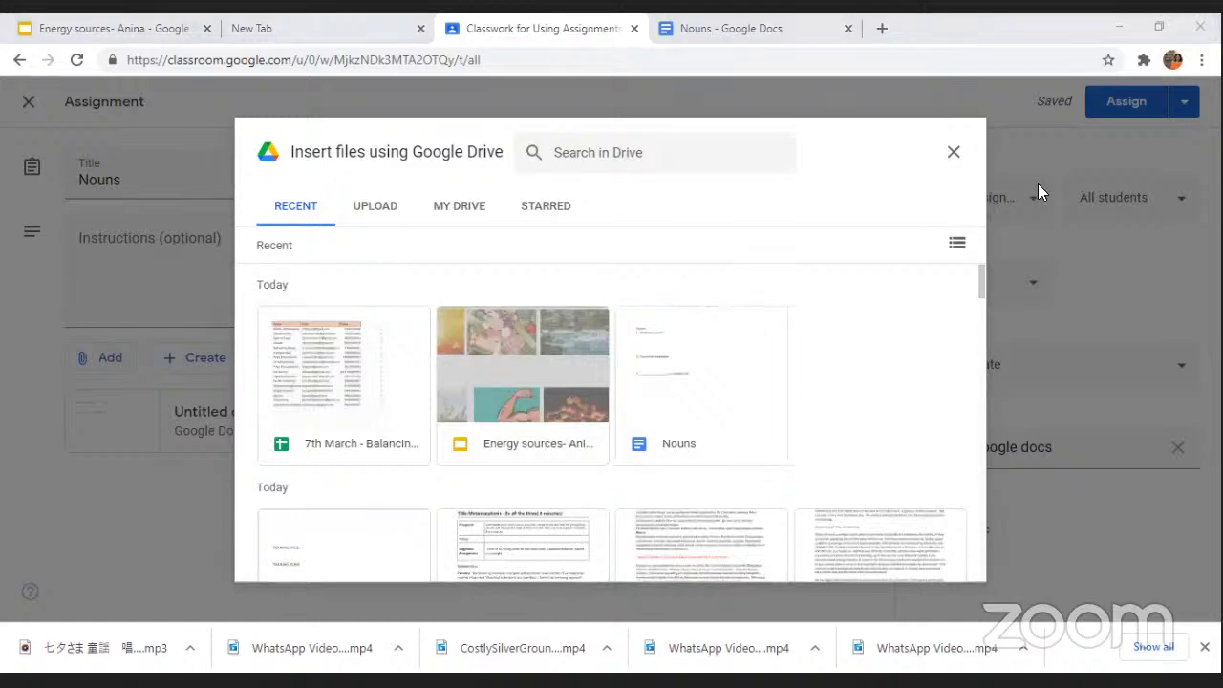
pyautogui.click(551, 373)
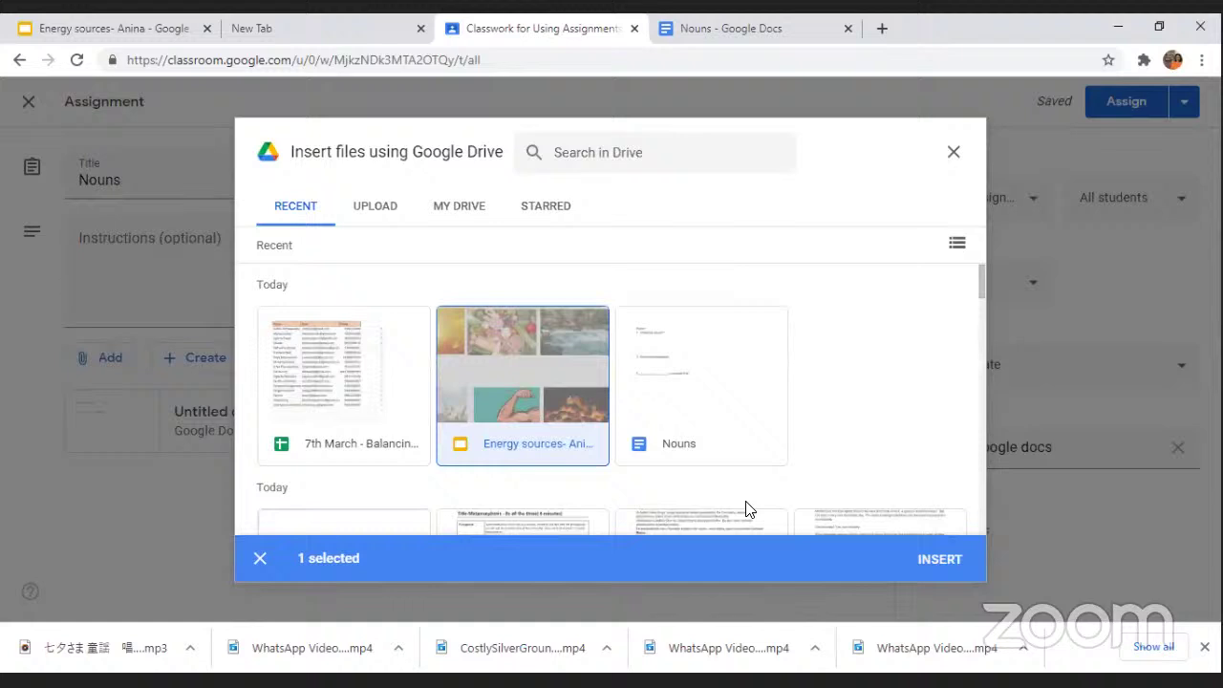
pyautogui.click(935, 559)
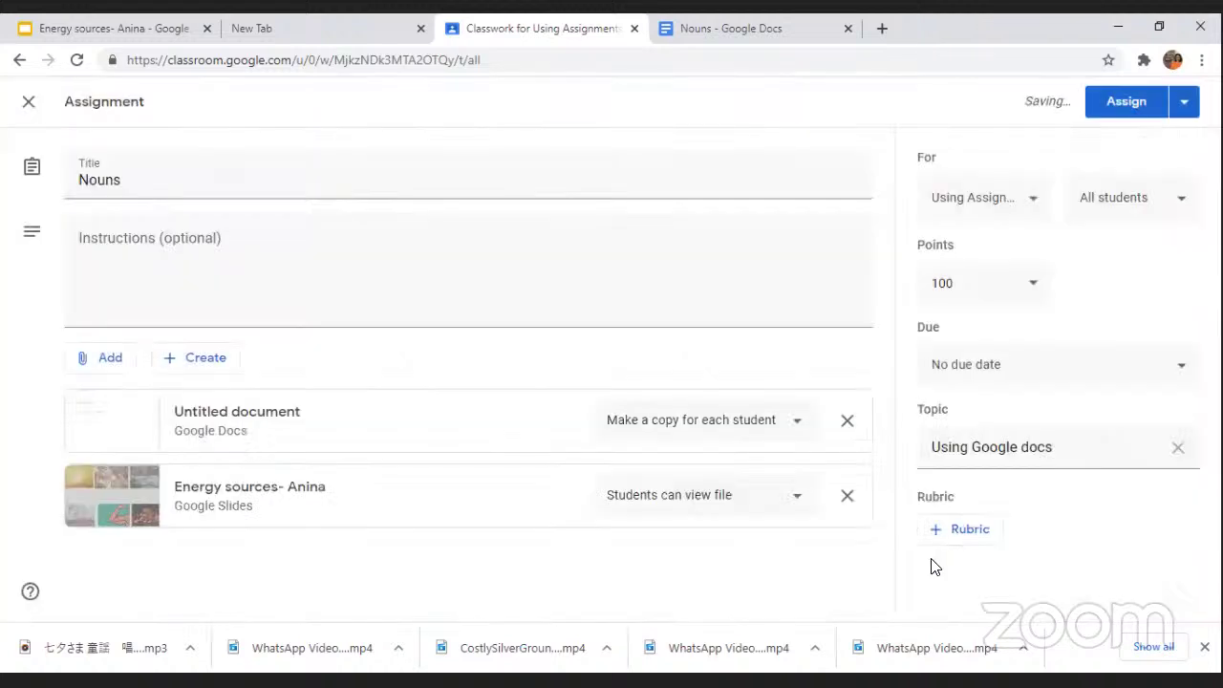
pyautogui.click(116, 27)
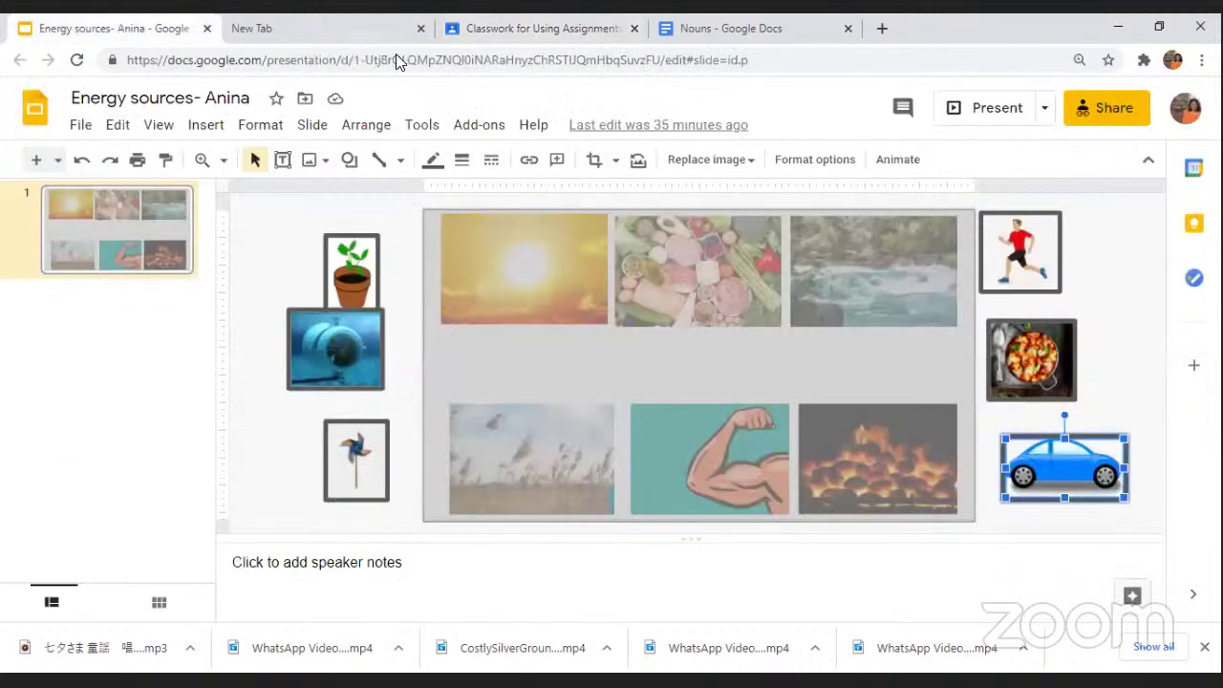
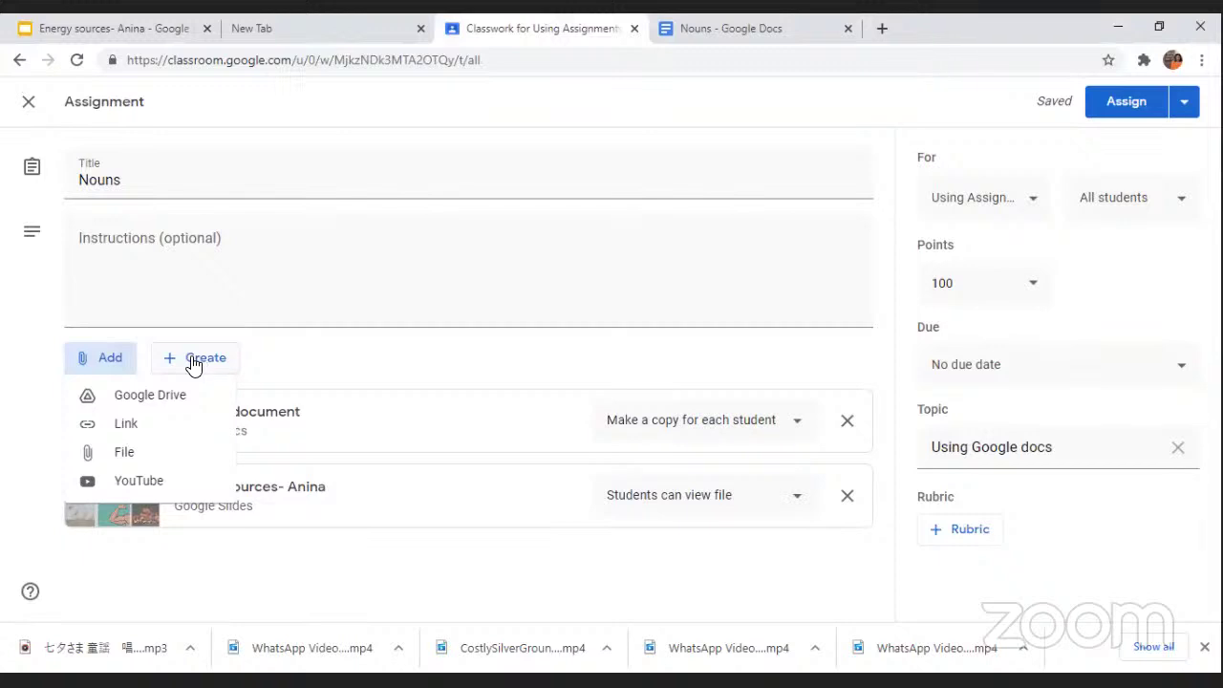
# - Create a new Google Forms attachment for the "Nouns" assignment
pyautogui.click(194, 365)
pyautogui.click(194, 364)
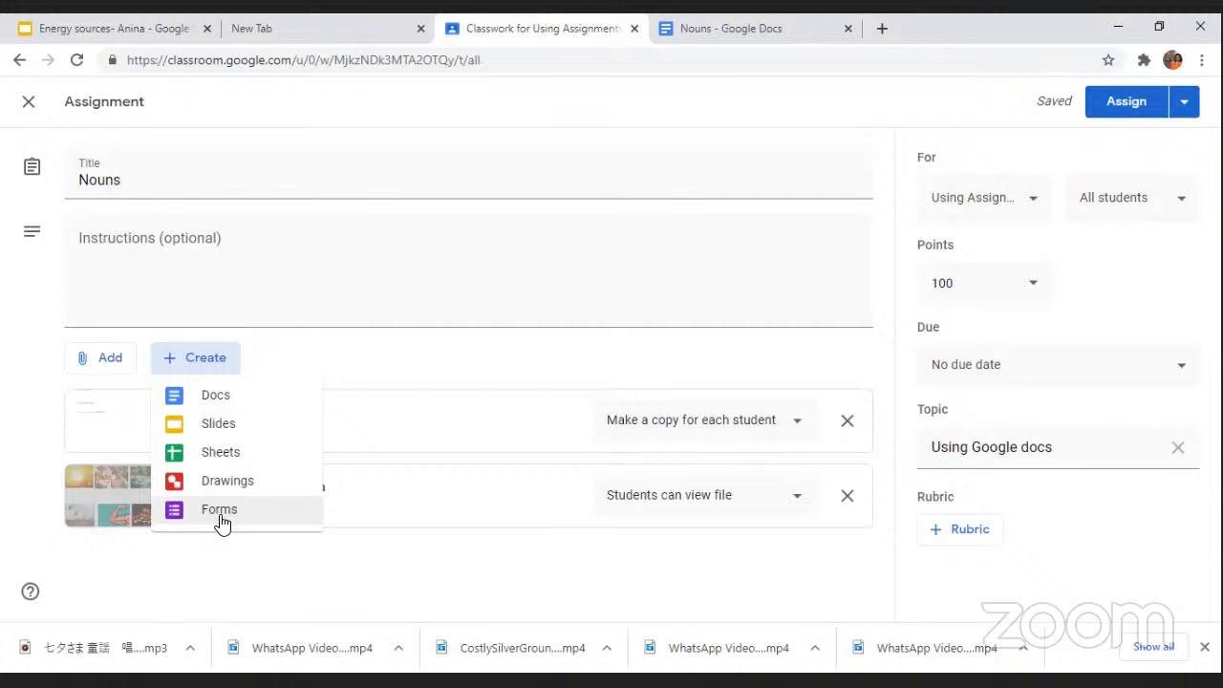
pyautogui.click(219, 510)
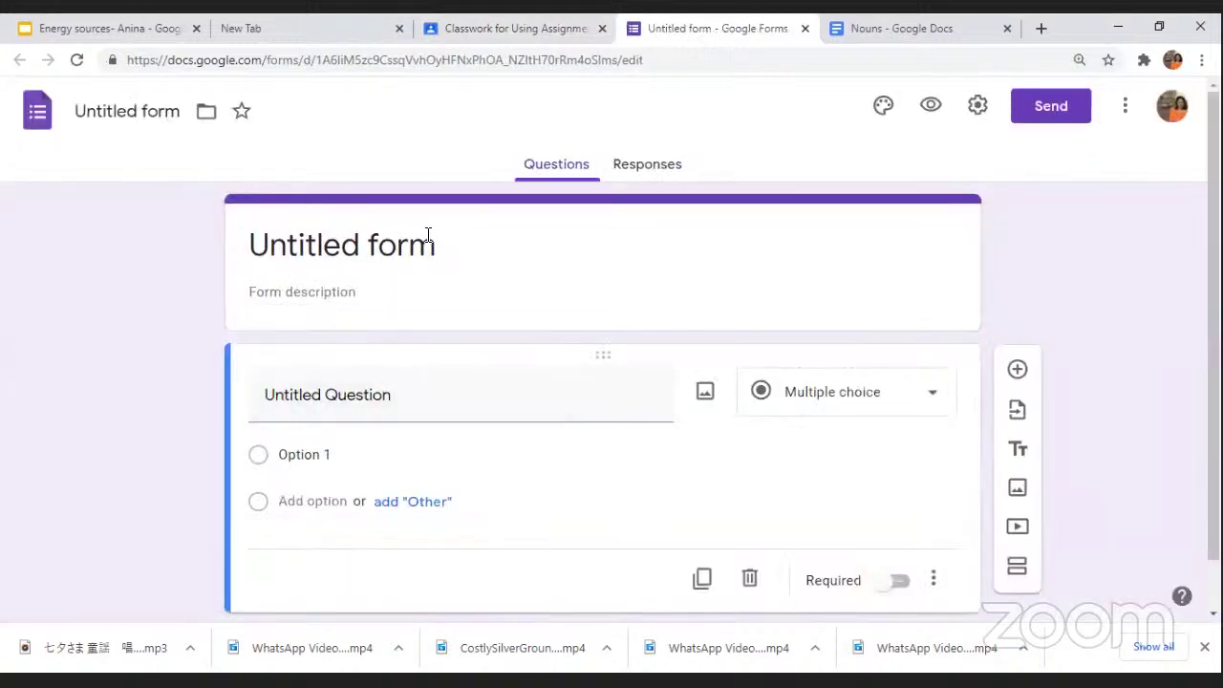
# - Title the new form "Test form for Class"
pyautogui.click(430, 247)
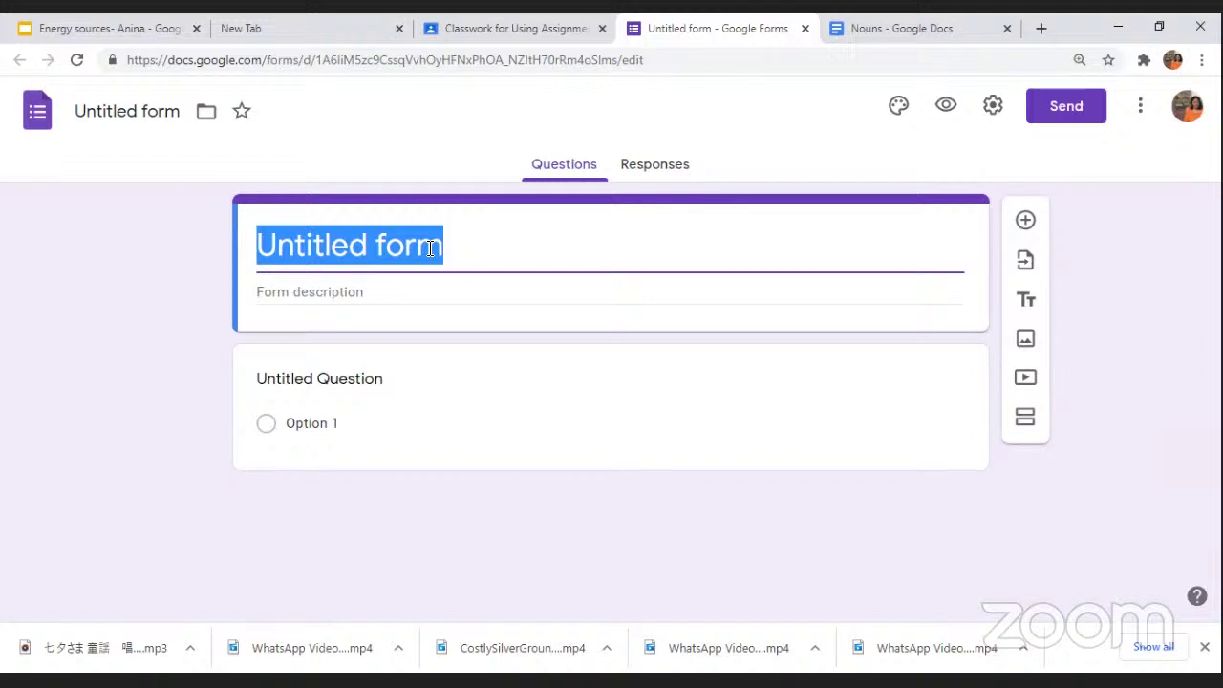
pyautogui.write('Test ')
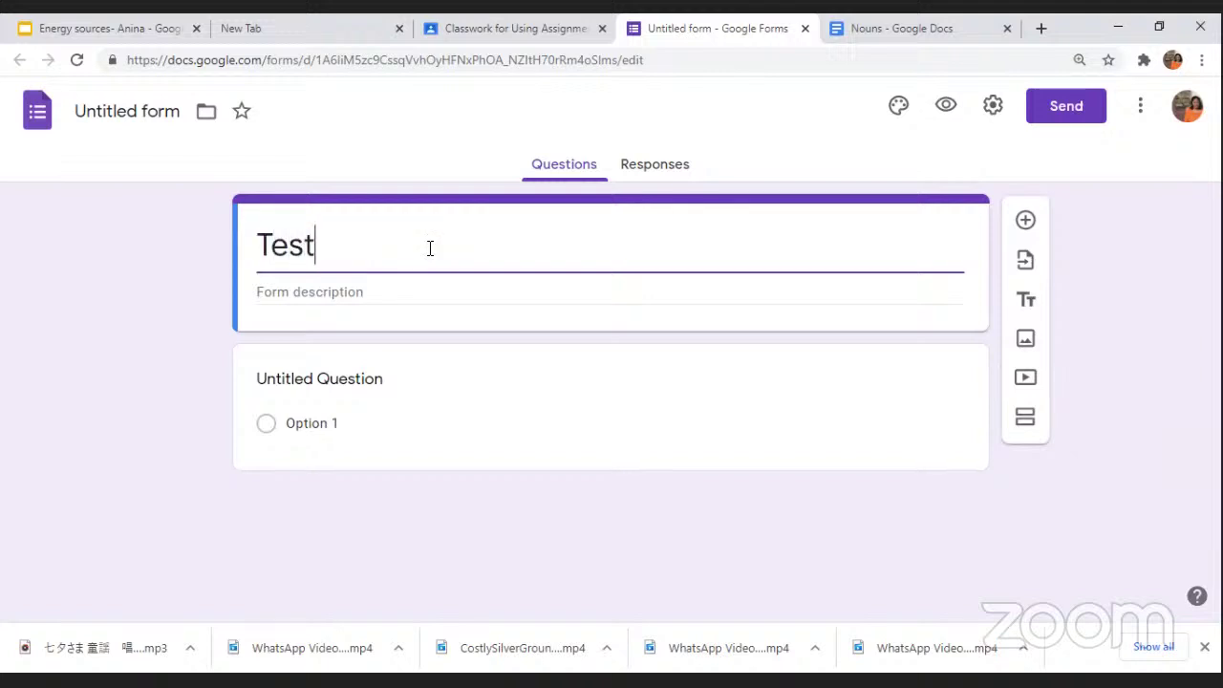
pyautogui.write('form ')
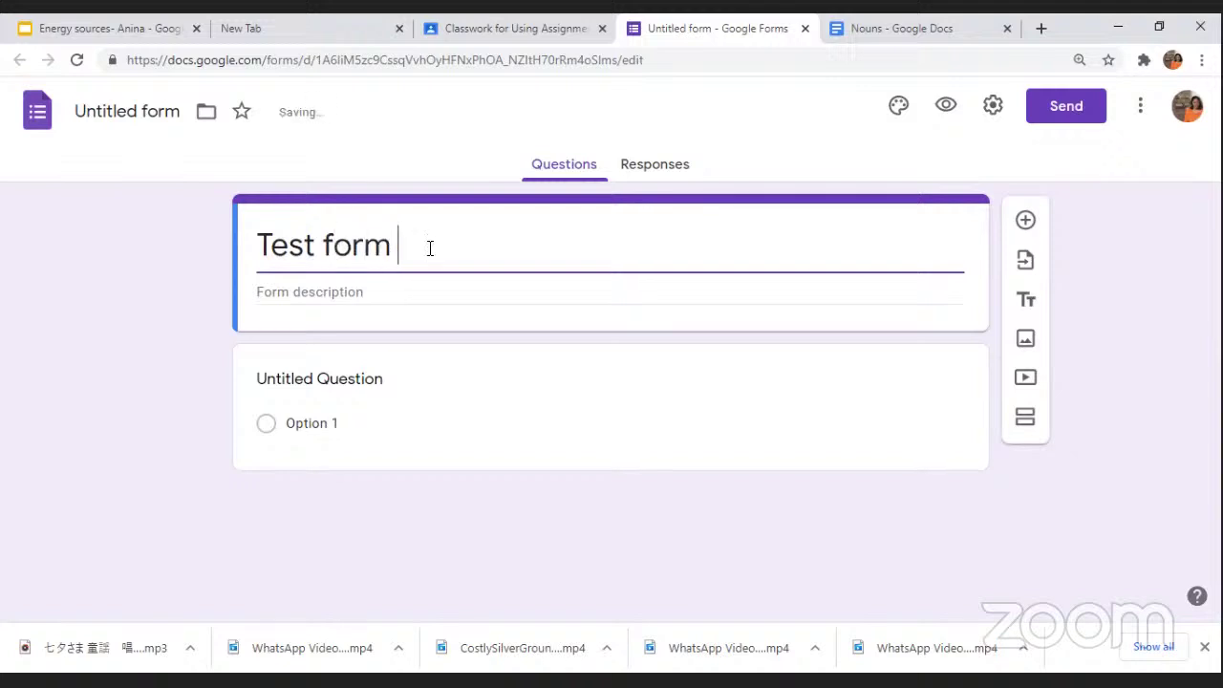
pyautogui.write('for C')
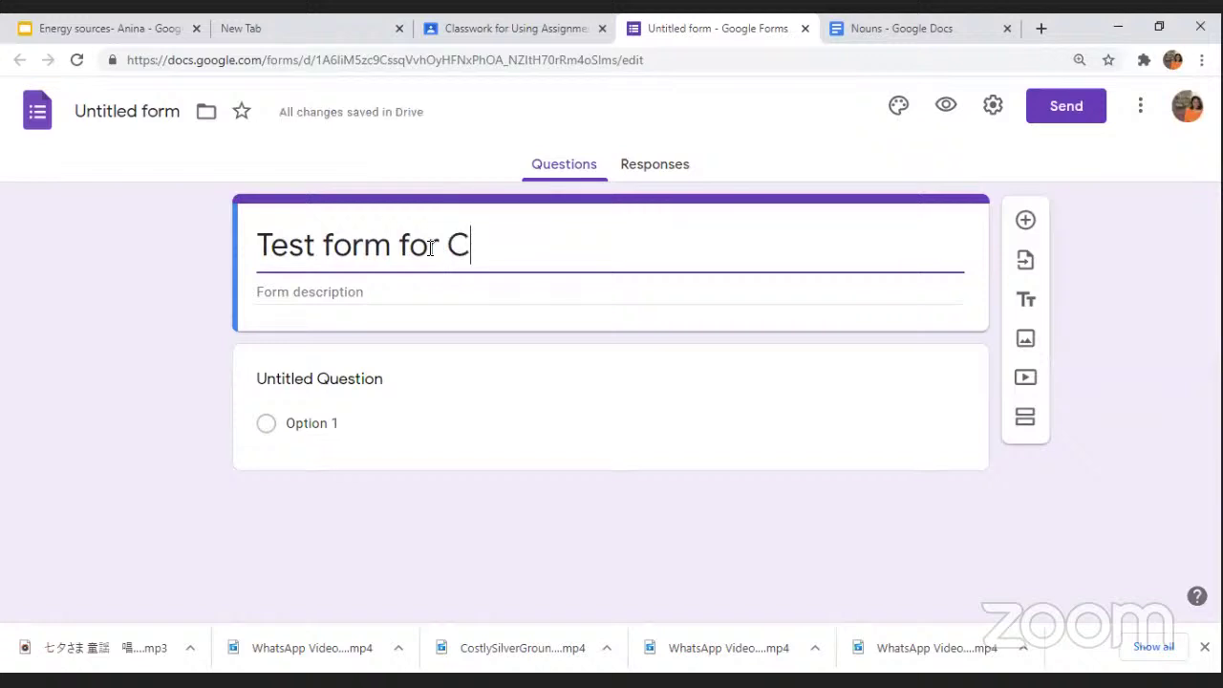
pyautogui.write('lass')
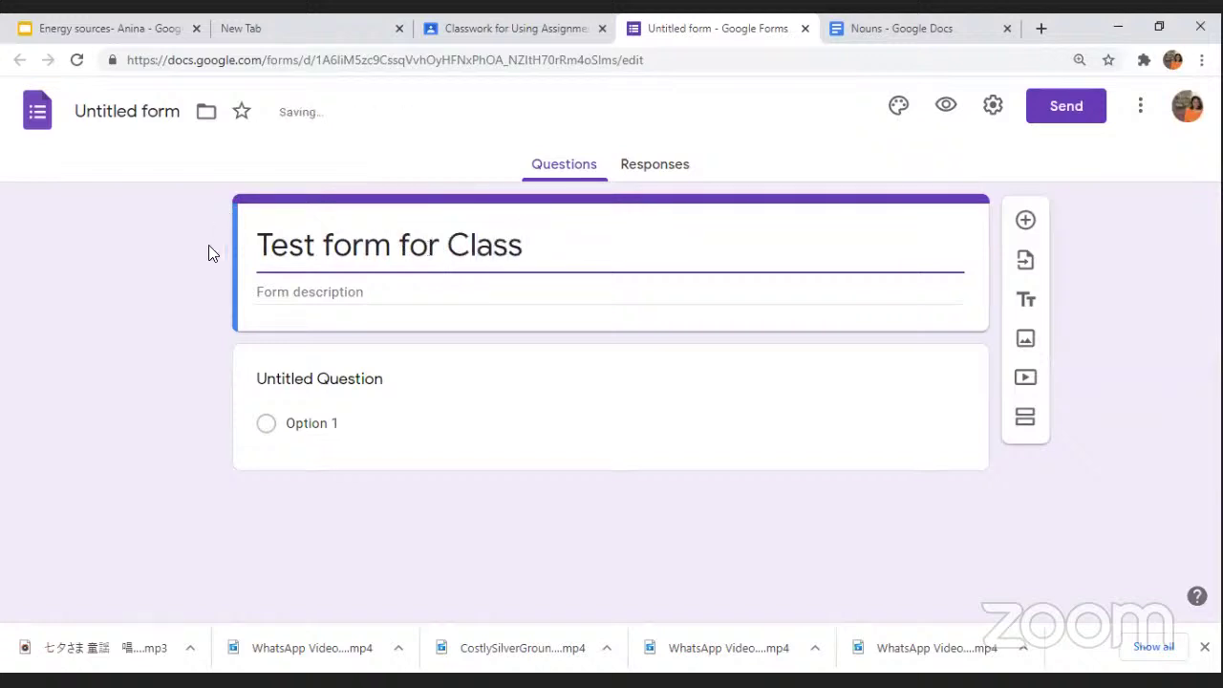
# - Add the question "What are the landforms in India" as a Paragraph question and change its type to Multiple choice
pyautogui.click(1030, 223)
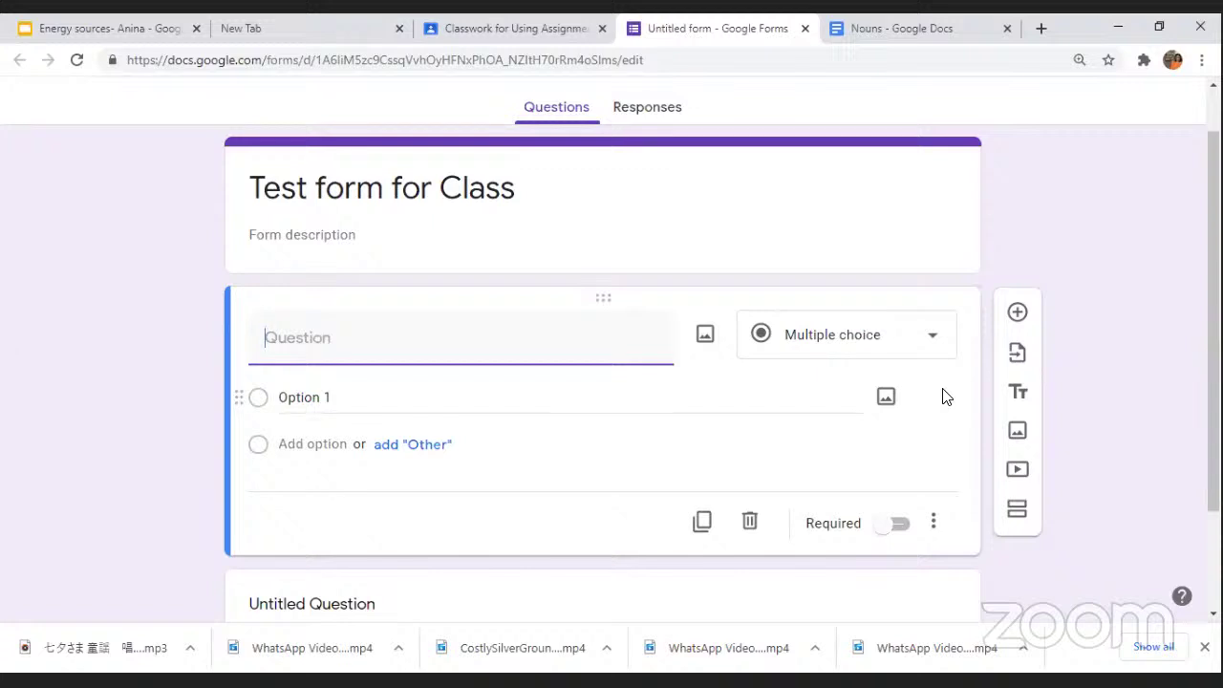
pyautogui.click(932, 339)
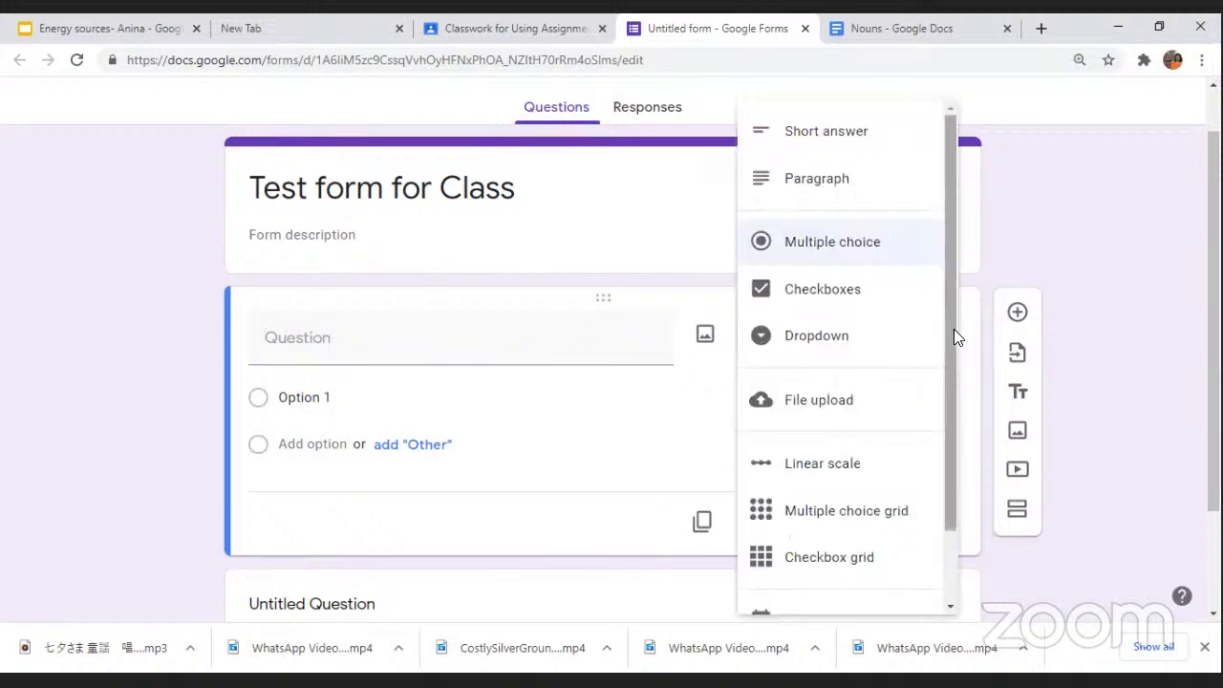
pyautogui.moveTo(954, 331); pyautogui.dragTo(961, 240)
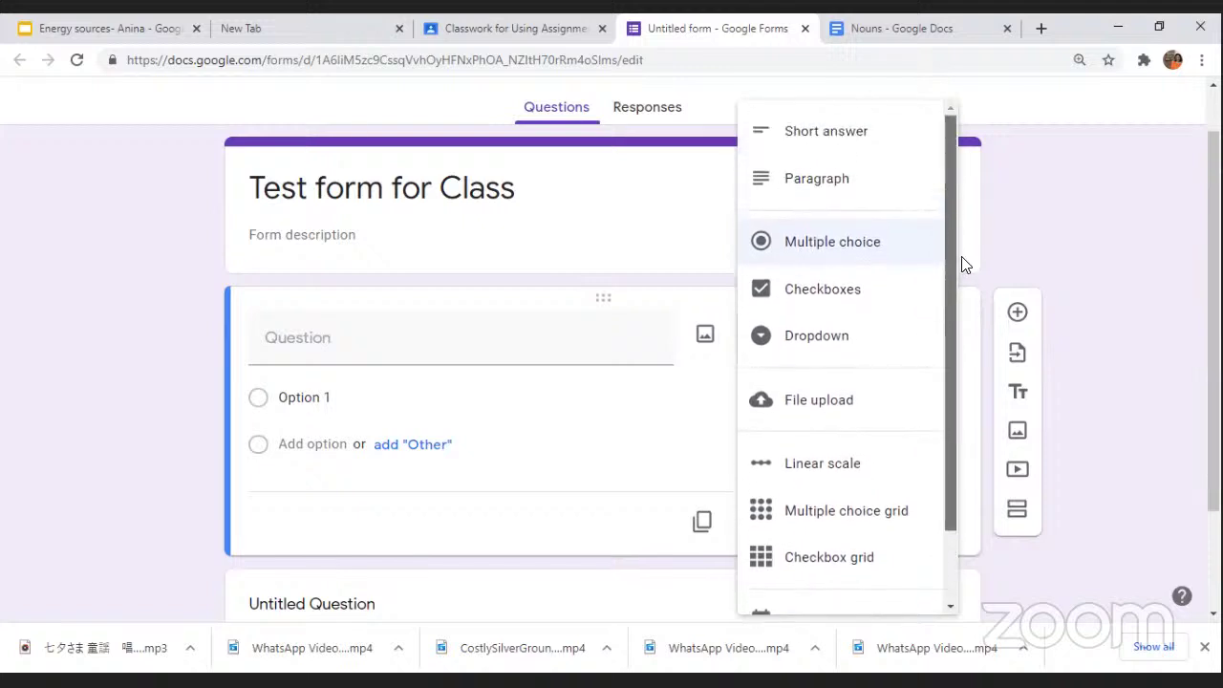
pyautogui.click(806, 182)
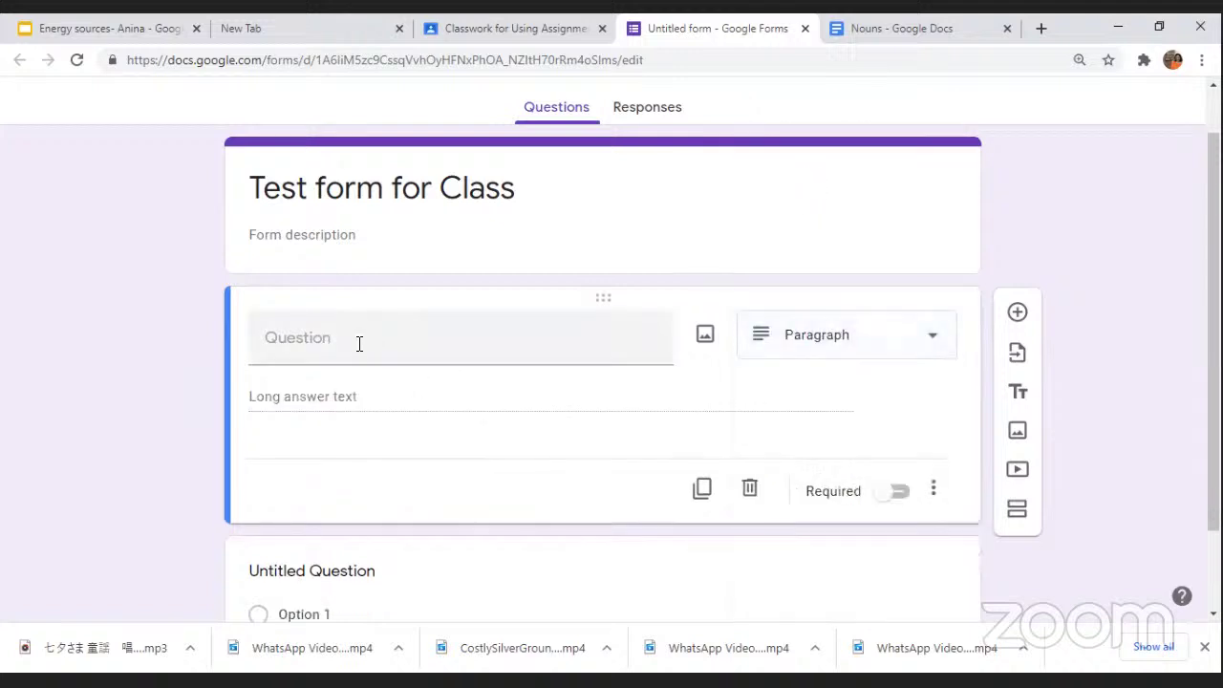
pyautogui.click(359, 346)
pyautogui.write('W')
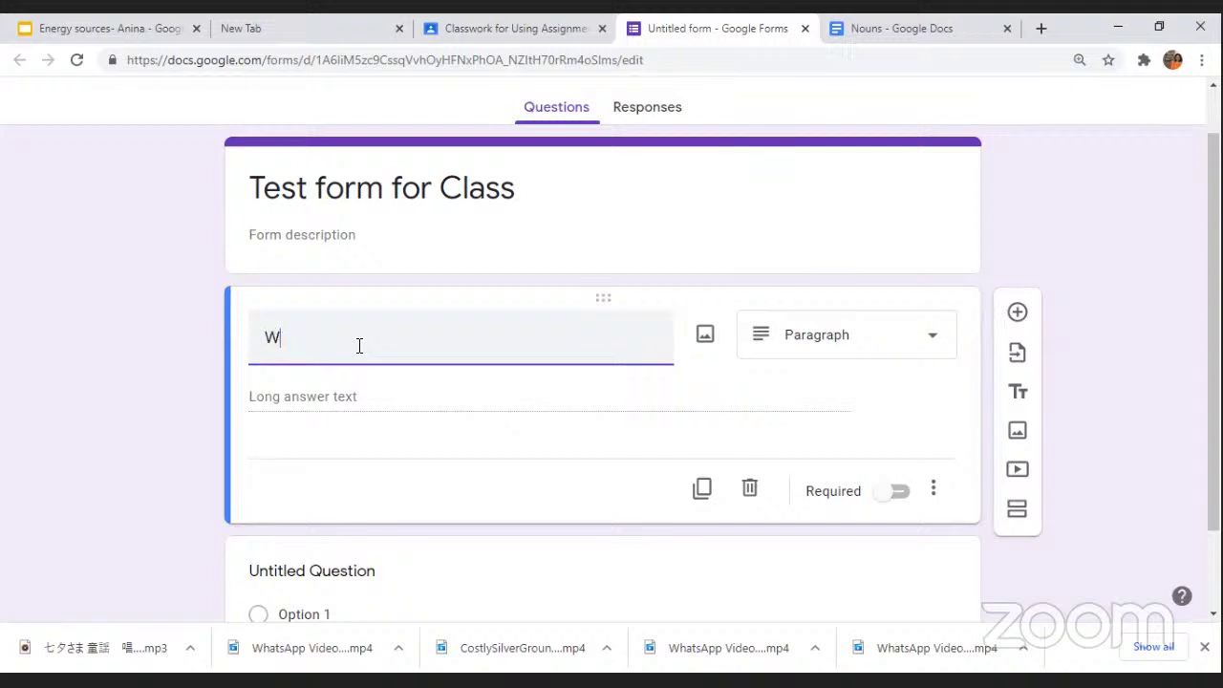
pyautogui.write('hat are the')
pyautogui.write('landforms in India')
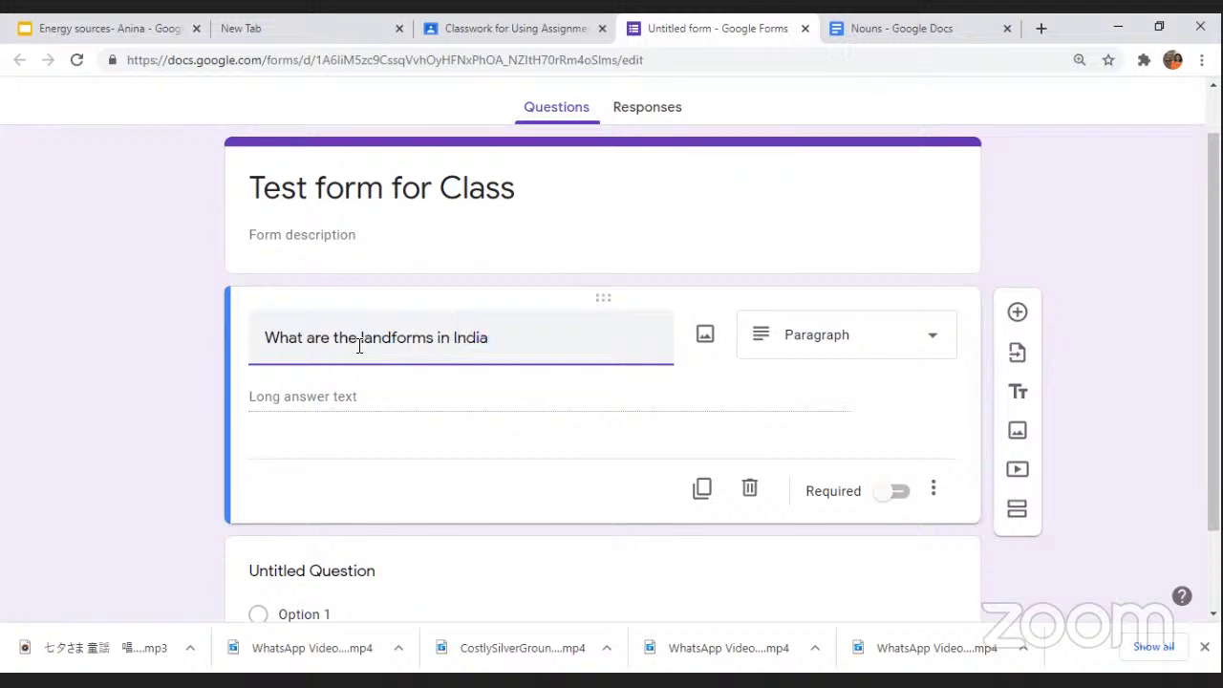
pyautogui.click(478, 402)
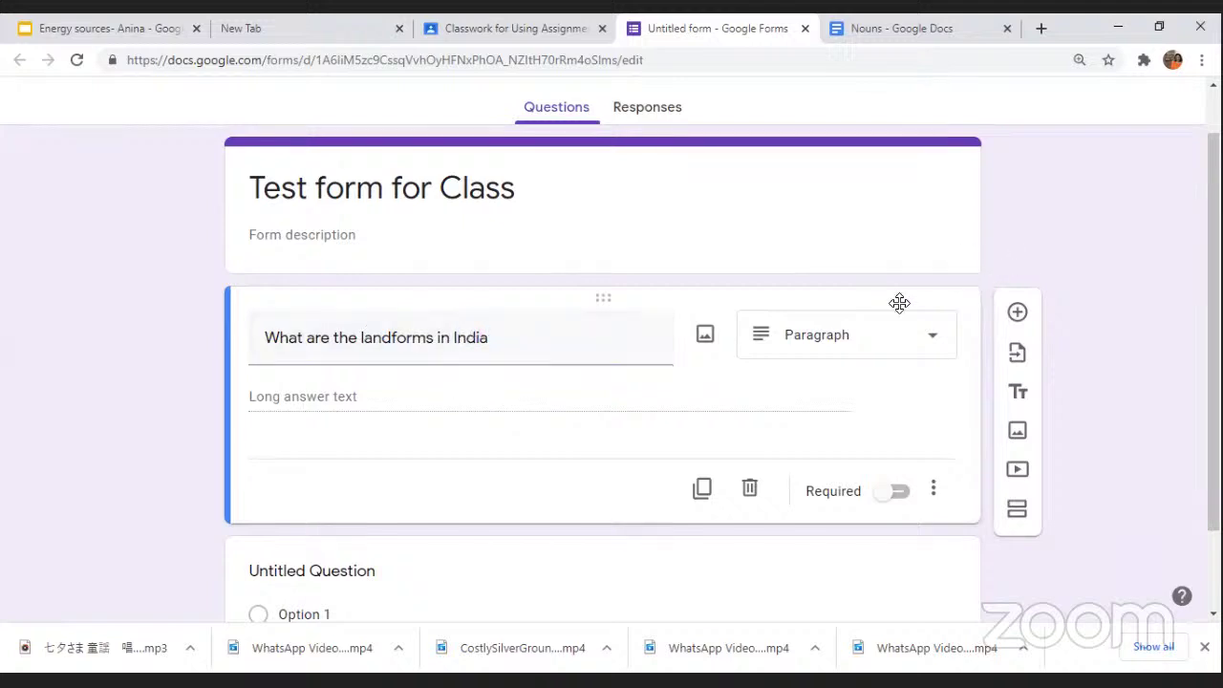
pyautogui.click(940, 348)
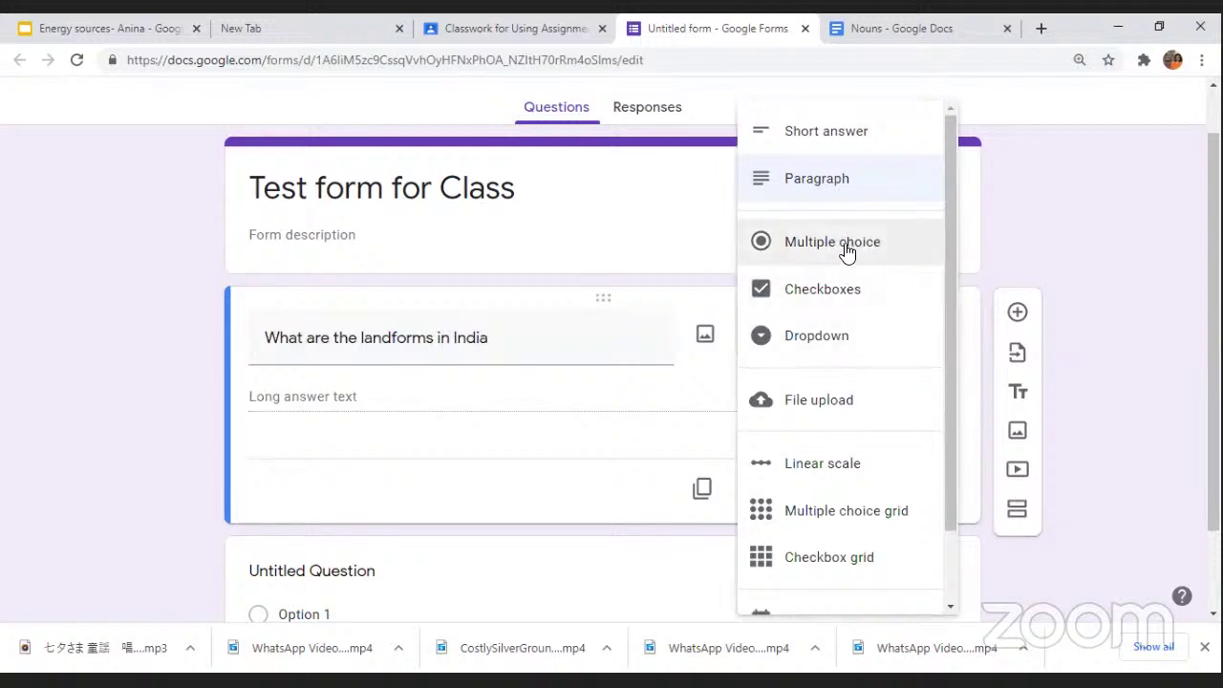
pyautogui.click(846, 252)
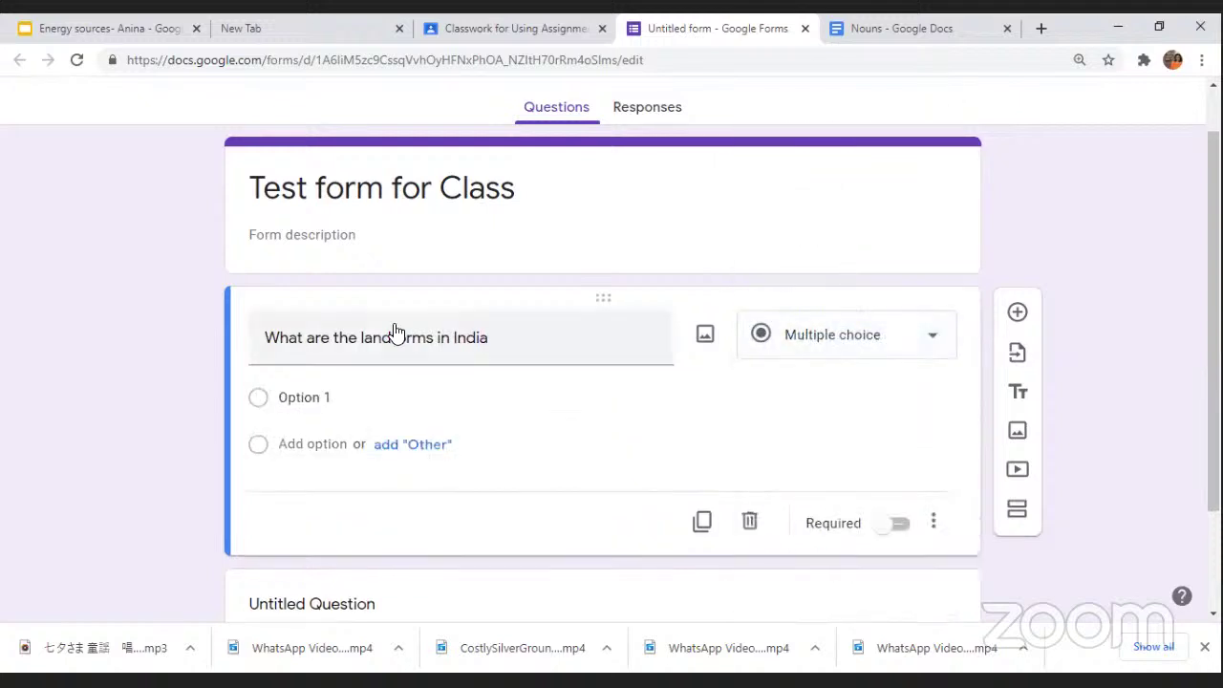
# - Add a question reading "Explain" below the landforms question, followed by four more blank questions
pyautogui.click(1019, 313)
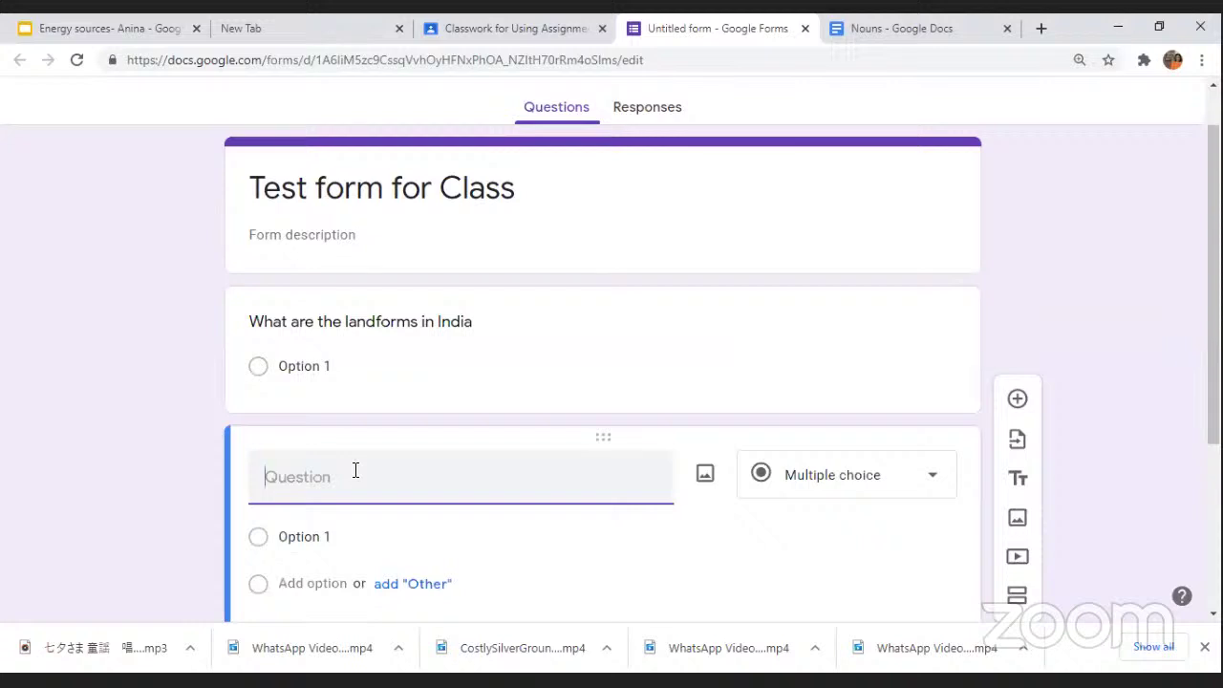
pyautogui.write('Explain')
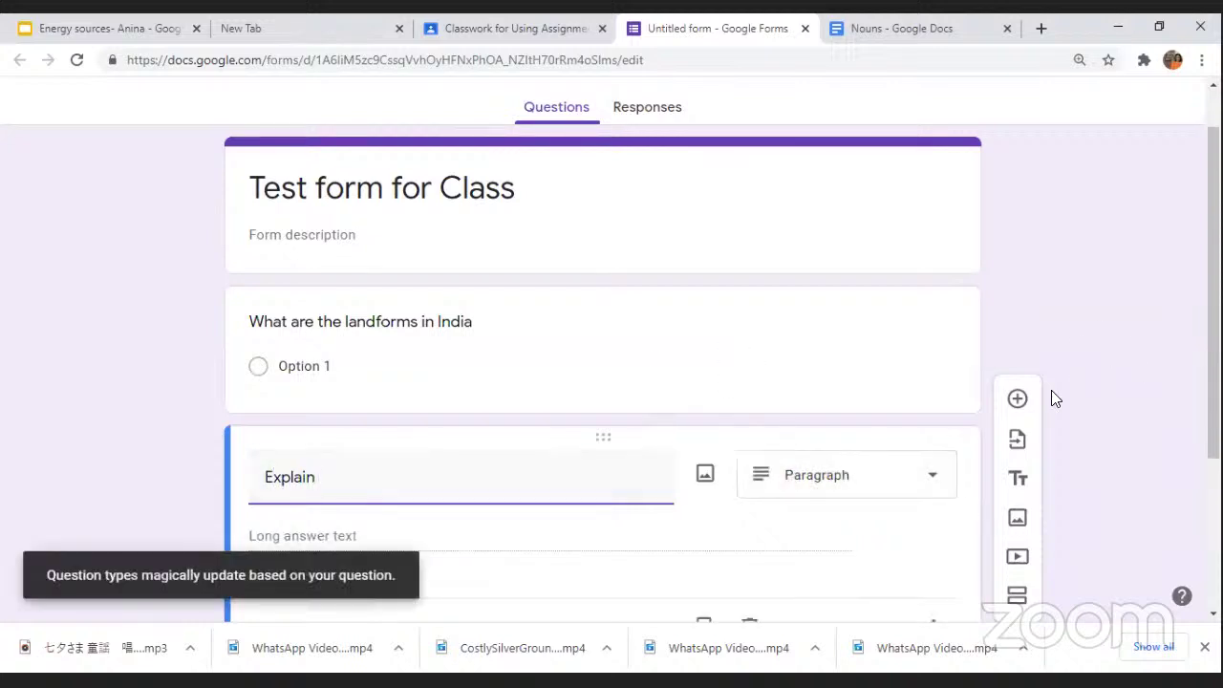
pyautogui.click(1019, 404)
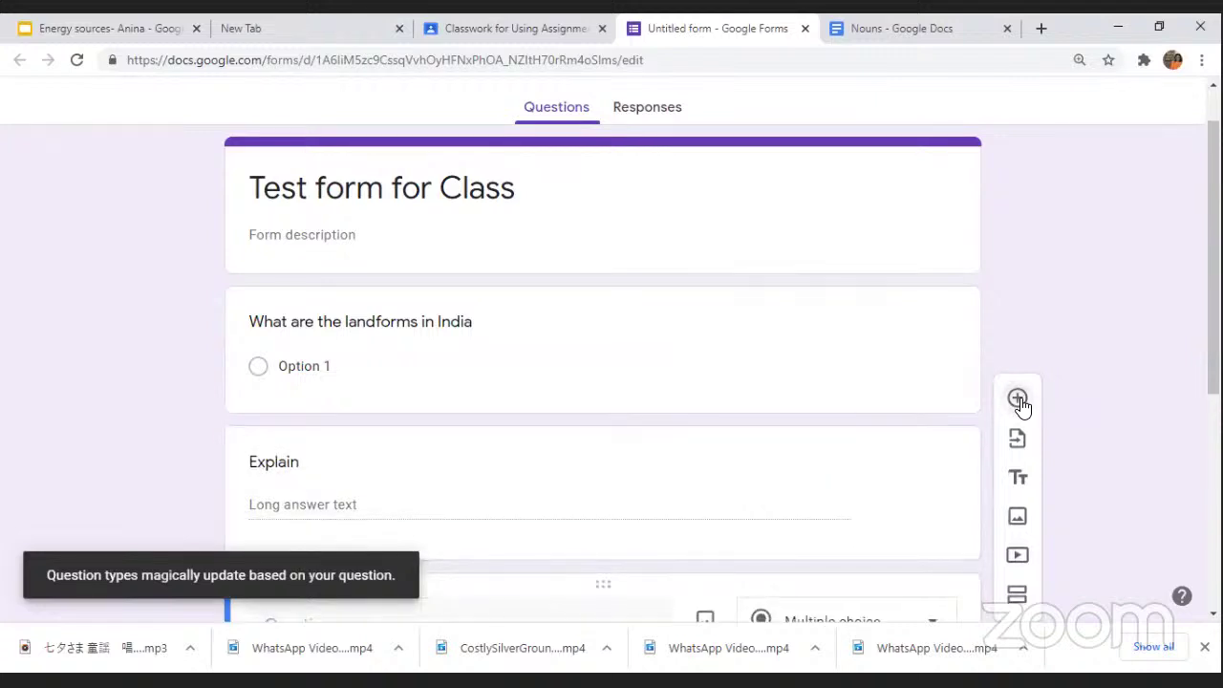
pyautogui.click(1019, 402)
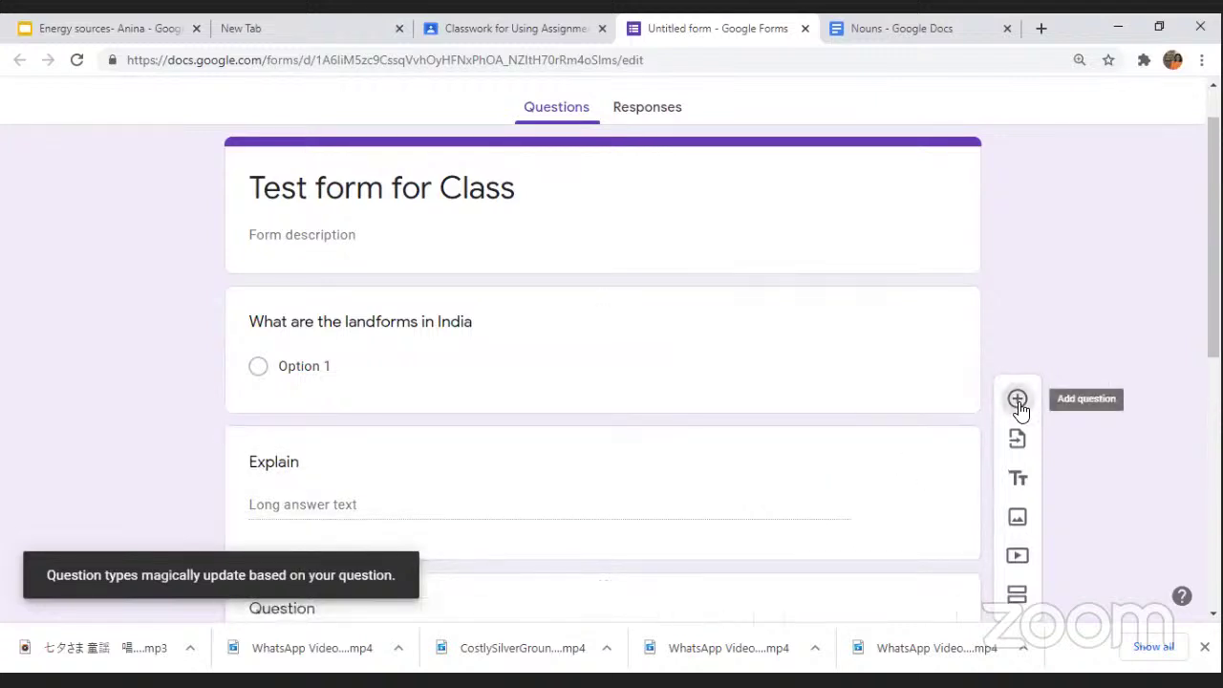
pyautogui.click(1019, 402)
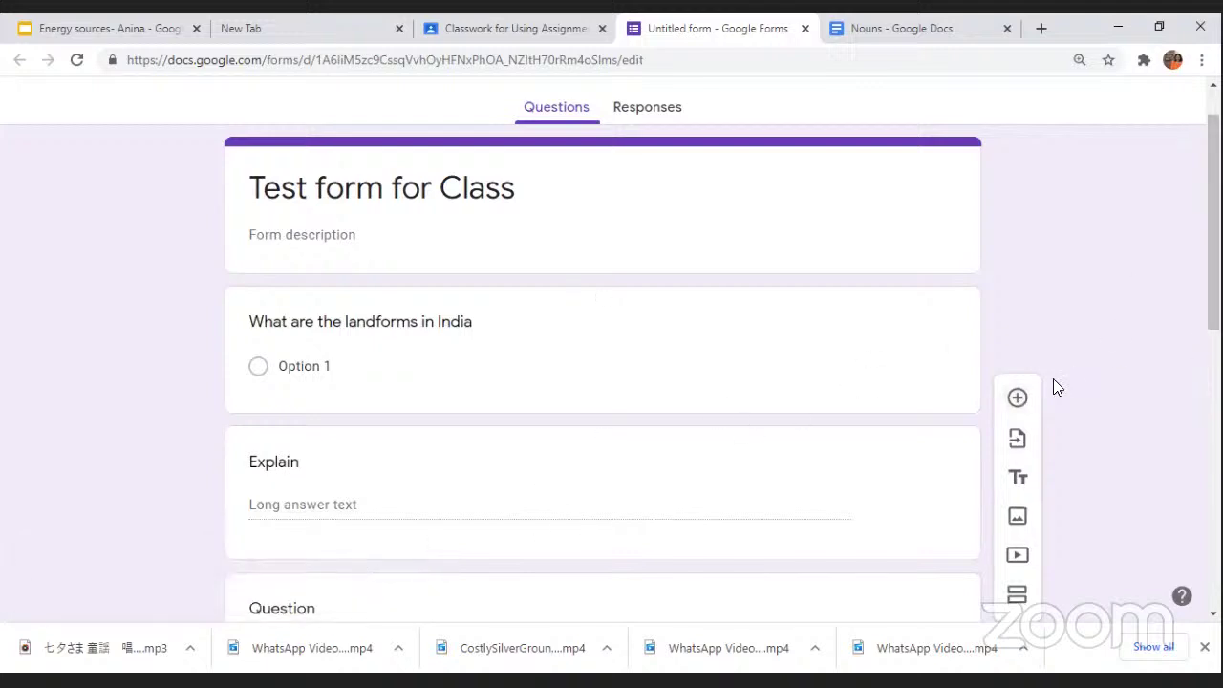
pyautogui.click(1018, 397)
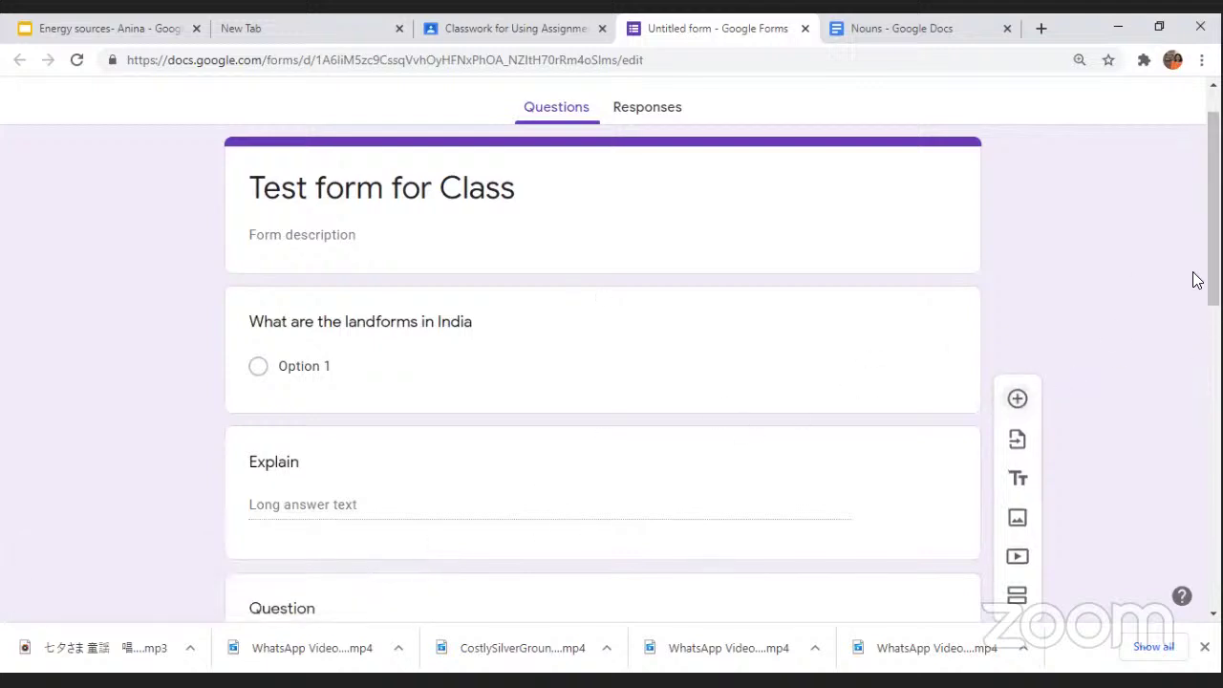
# - Change the blank question below "Explain" to File upload, accepting uploads to Drive, and allow only Video files
pyautogui.scroll(-3, 1194, 280)
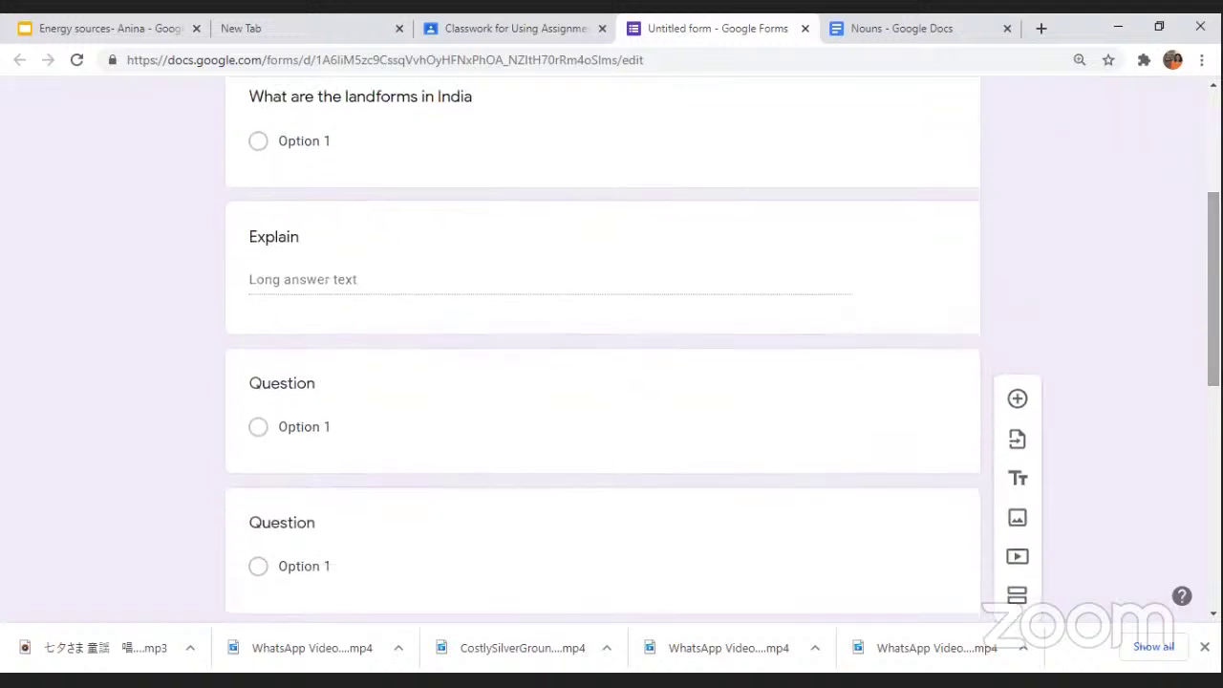
pyautogui.click(977, 403)
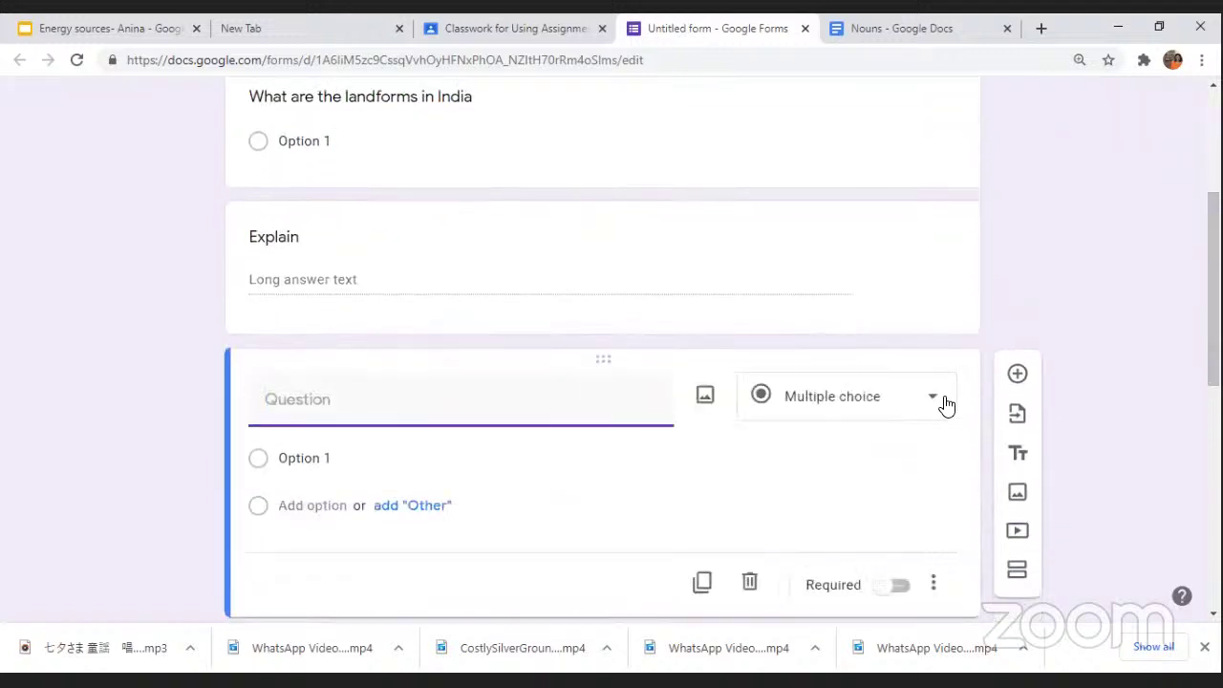
pyautogui.click(943, 402)
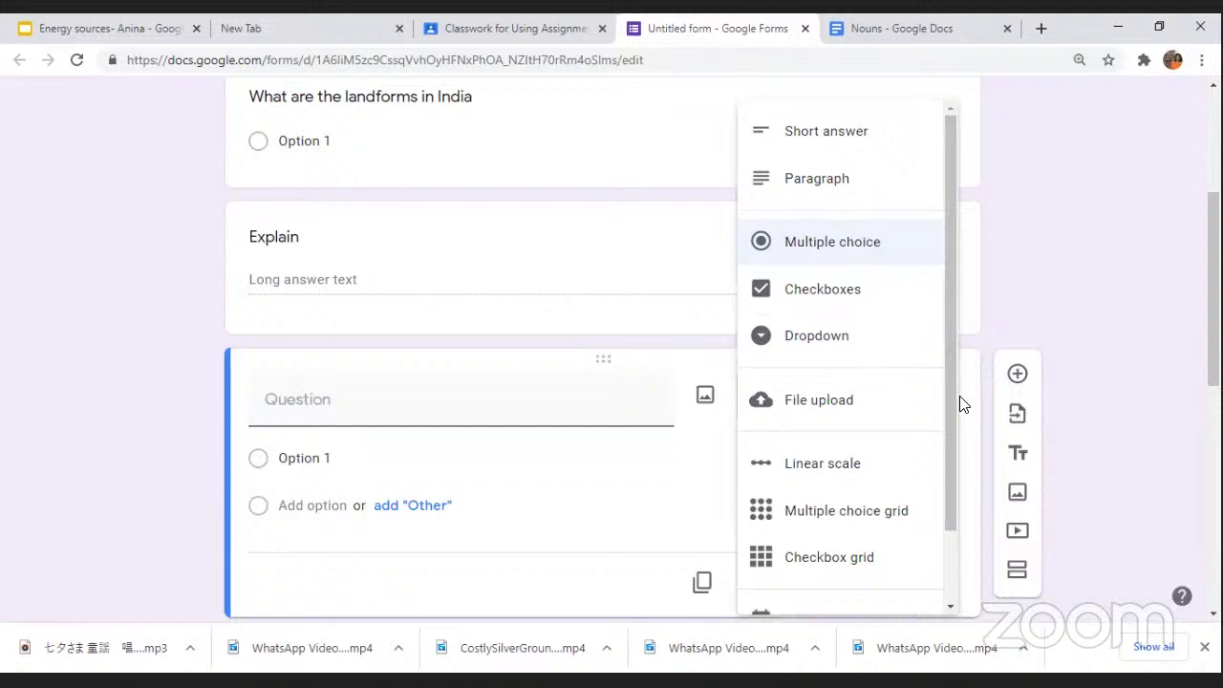
pyautogui.click(962, 406)
pyautogui.click(936, 403)
pyautogui.click(828, 400)
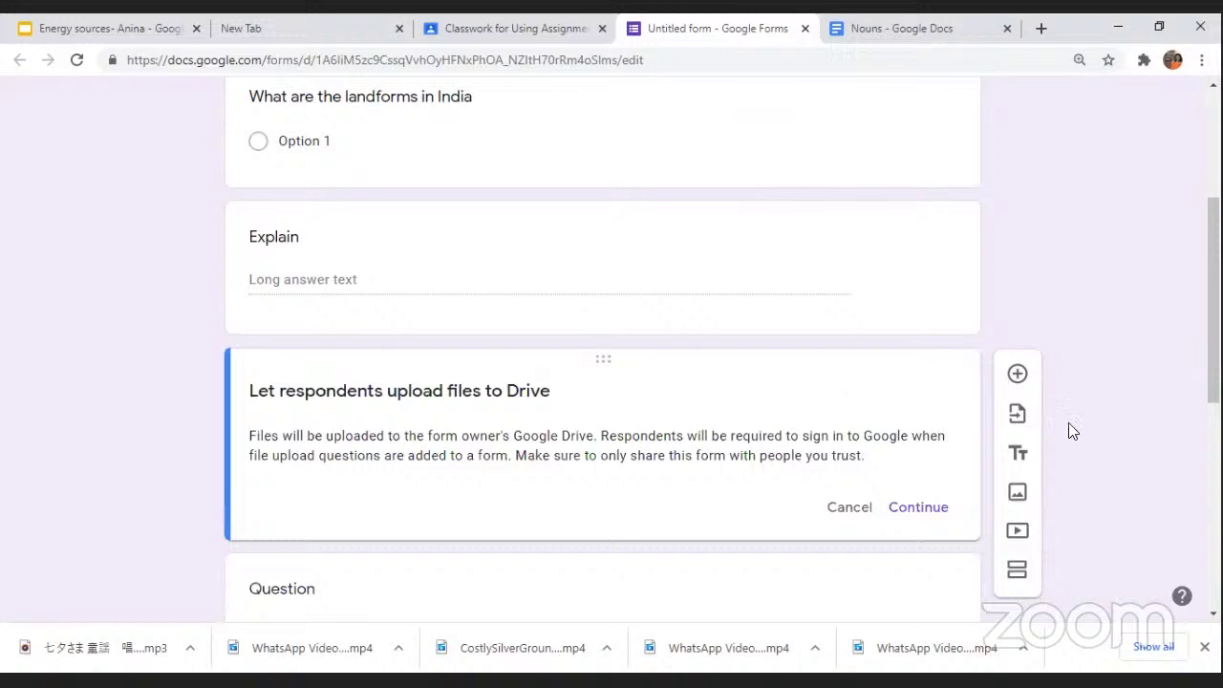
pyautogui.moveTo(1214, 335); pyautogui.dragTo(1214, 374)
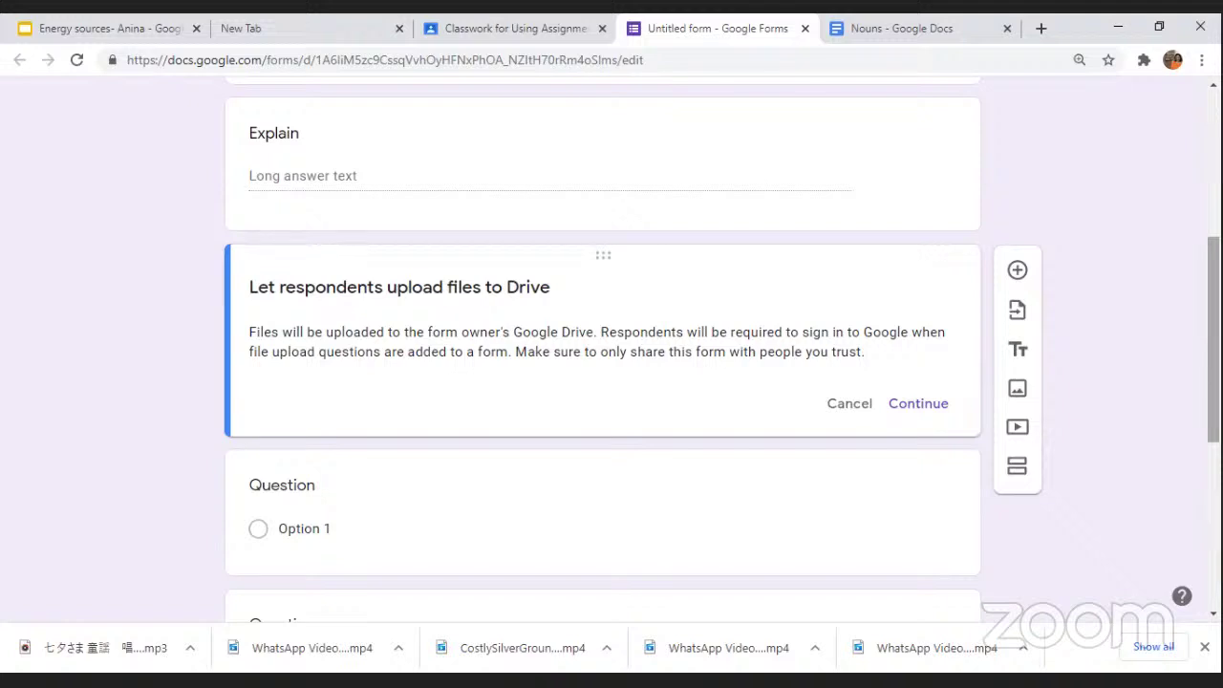
pyautogui.click(918, 407)
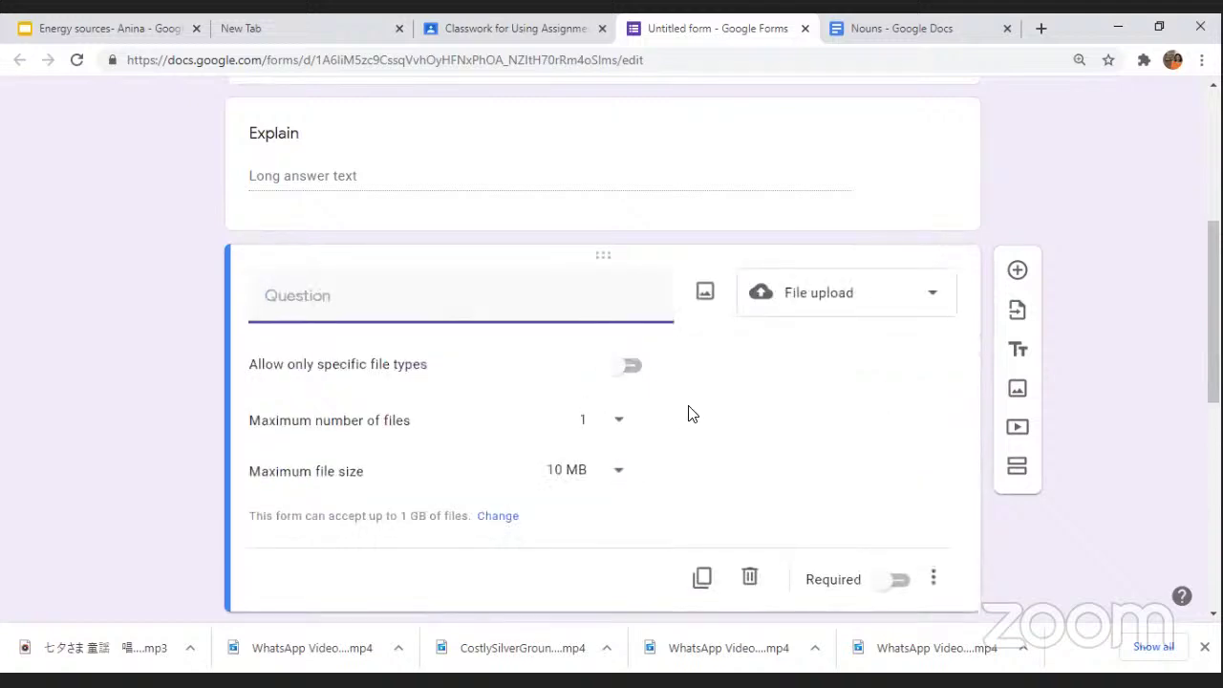
pyautogui.click(634, 369)
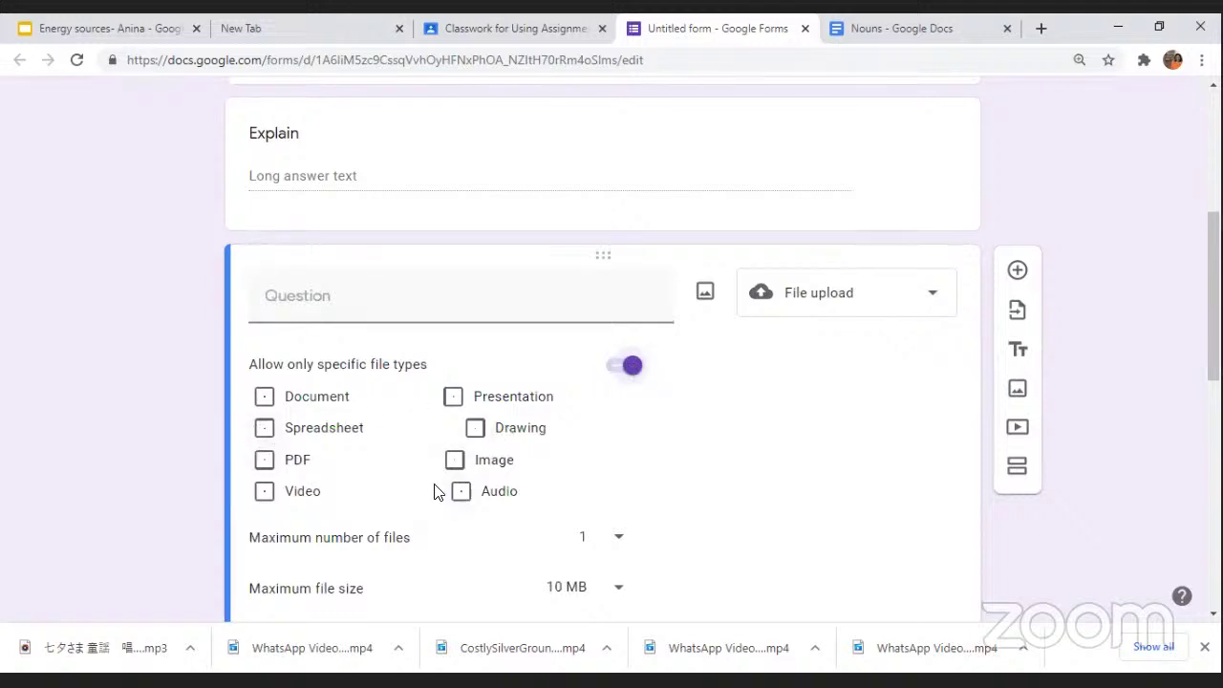
pyautogui.click(268, 491)
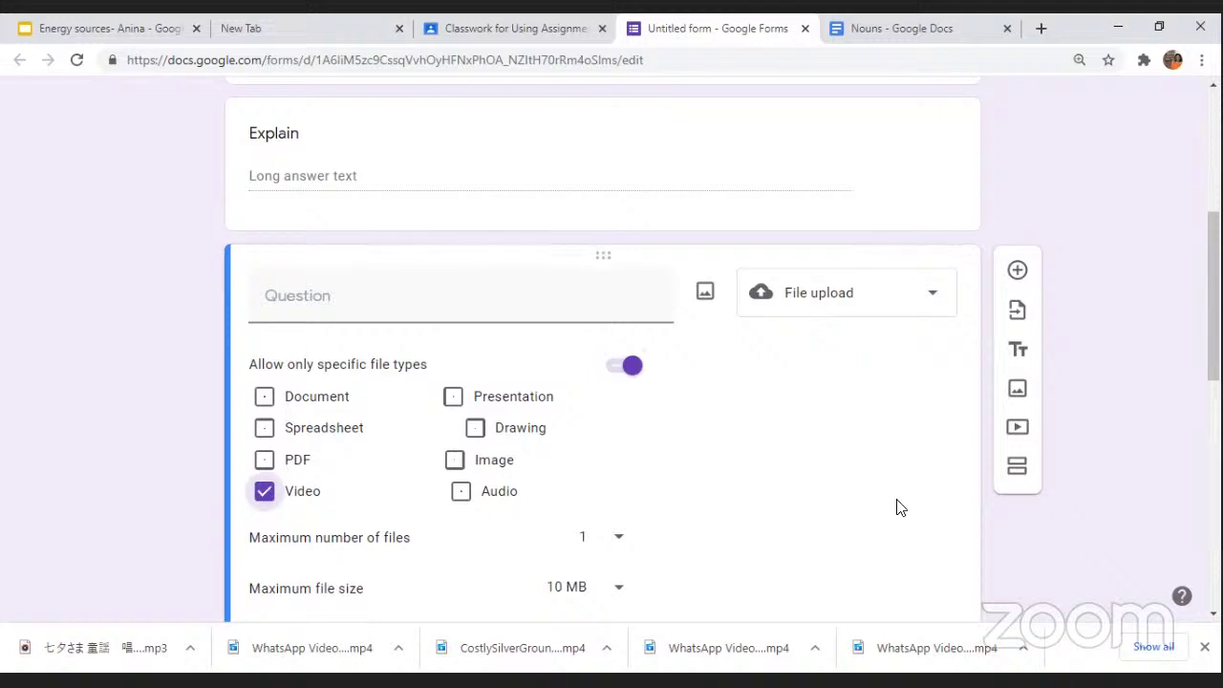
# - Send the form by email to the contact's address, keeping the default subject and message
pyautogui.moveTo(1202, 287); pyautogui.dragTo(1214, 177)
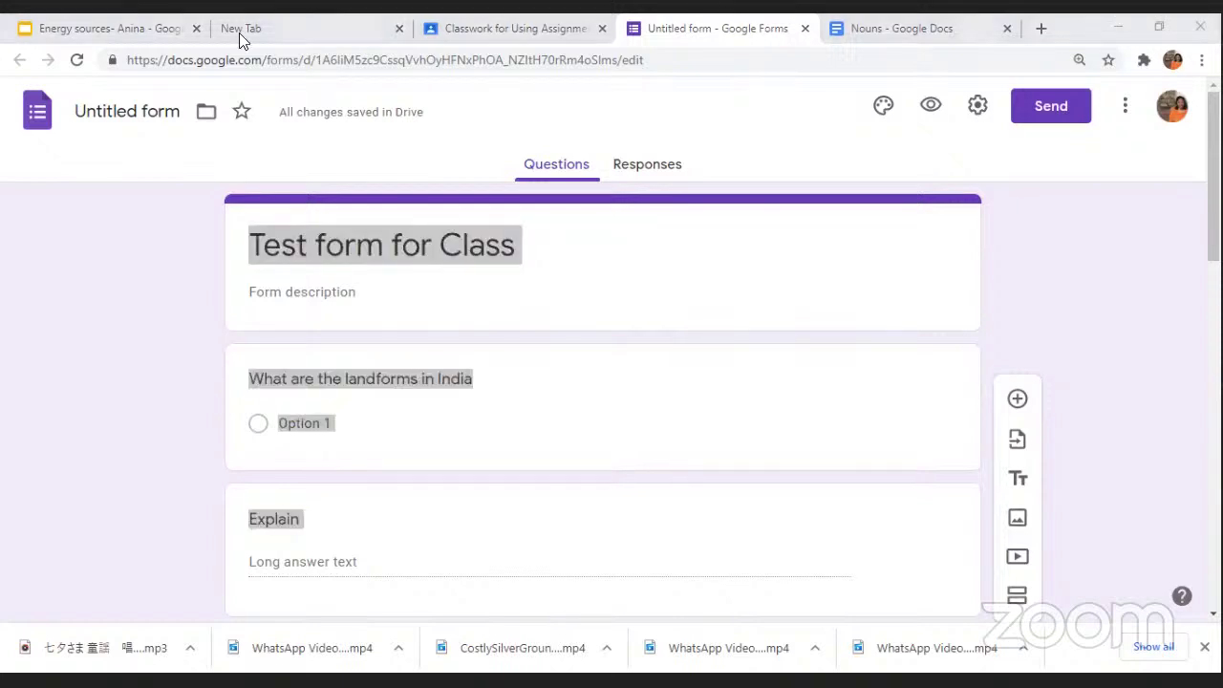
pyautogui.click(1052, 107)
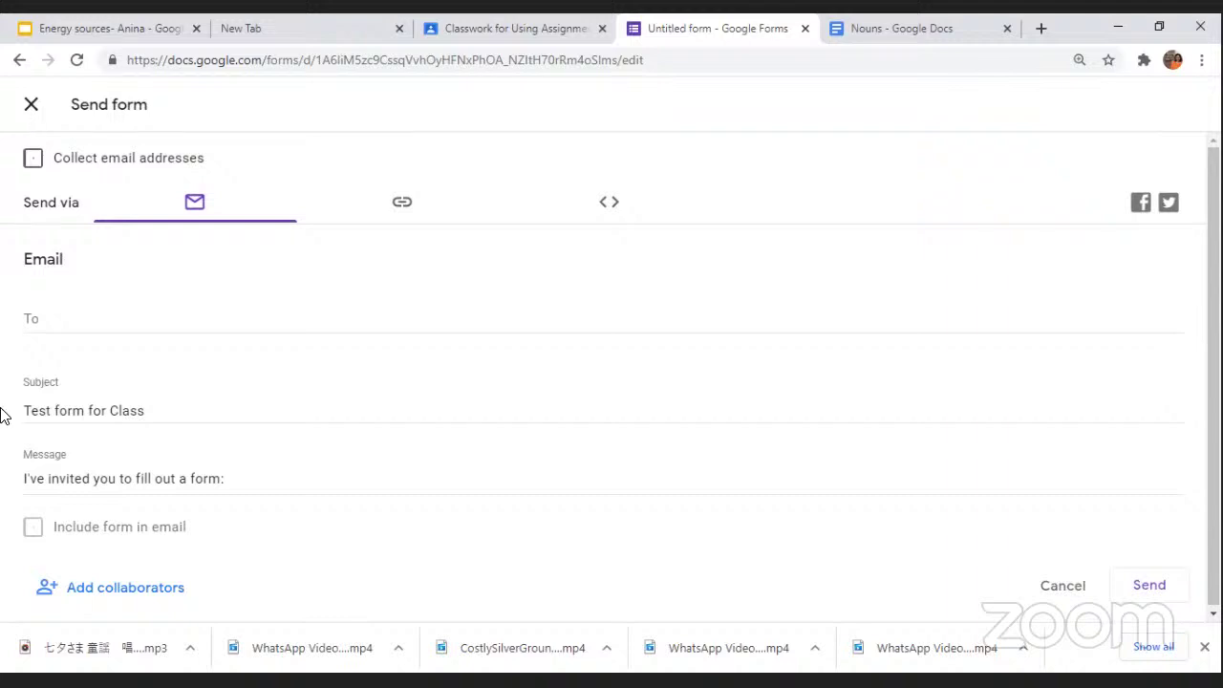
pyautogui.click(186, 244)
pyautogui.write('mee')
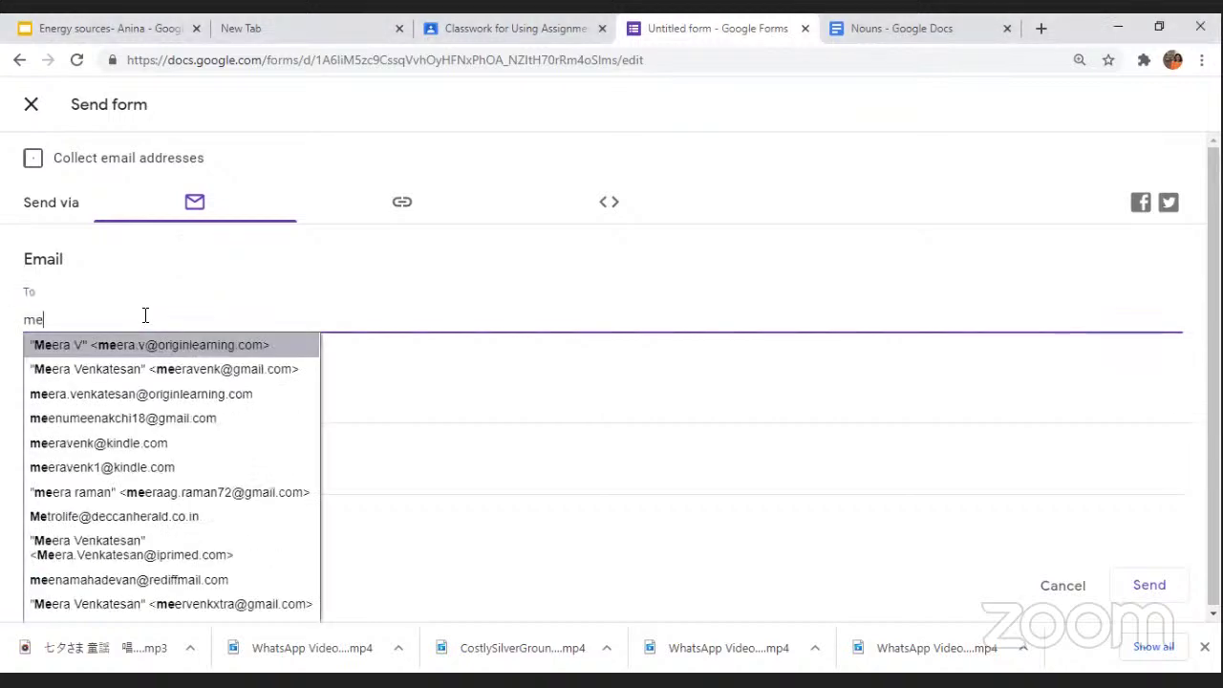
pyautogui.click(191, 369)
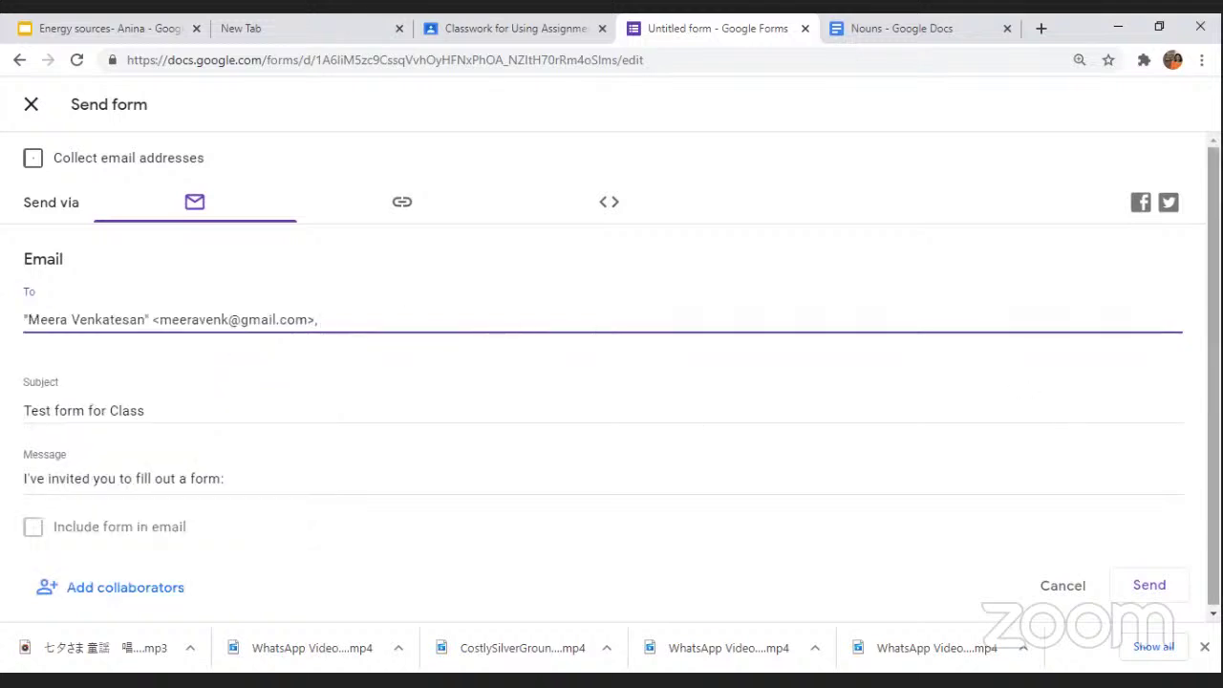
pyautogui.moveTo(1214, 406); pyautogui.dragTo(1214, 415)
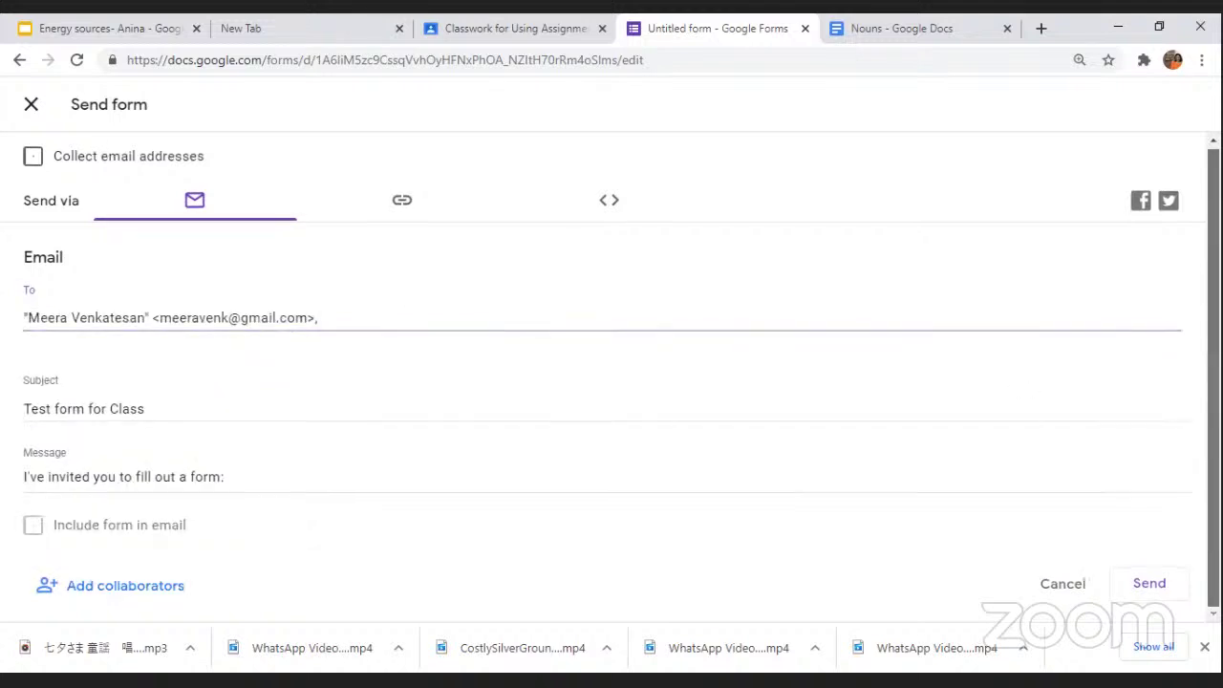
pyautogui.click(1147, 584)
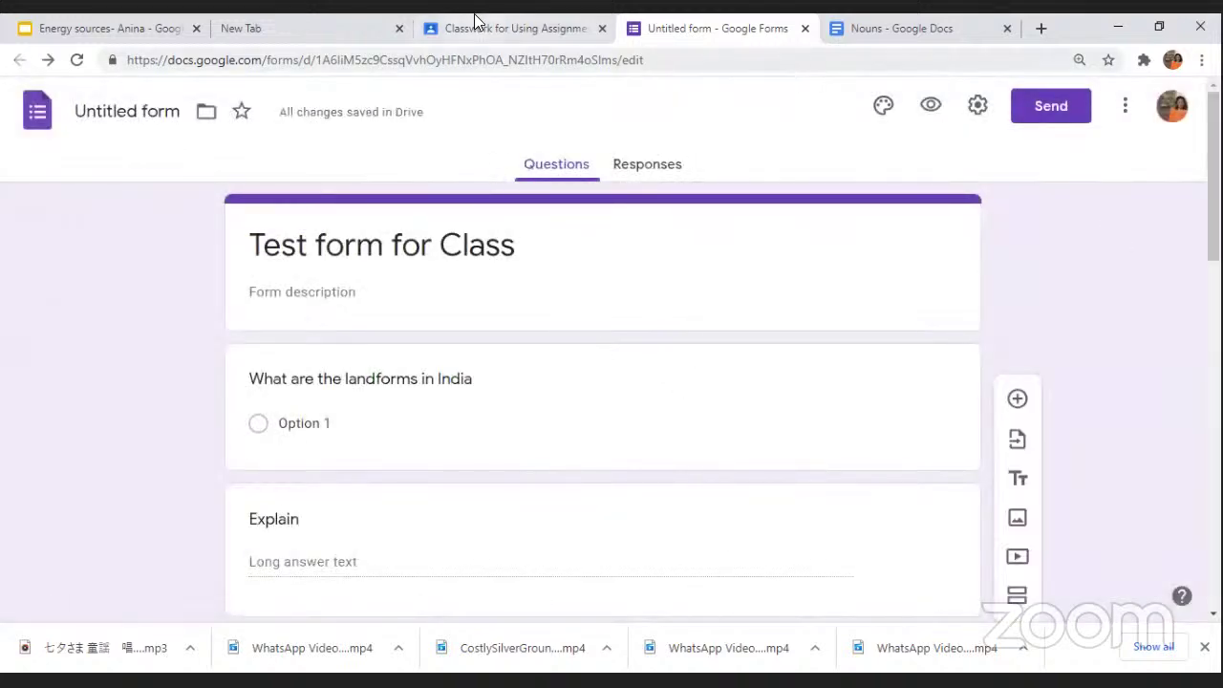
# - Return to the "Nouns" assignment in Google Classroom and set the "Energy sources- Anina" slides to Make a copy for each student
pyautogui.click(478, 21)
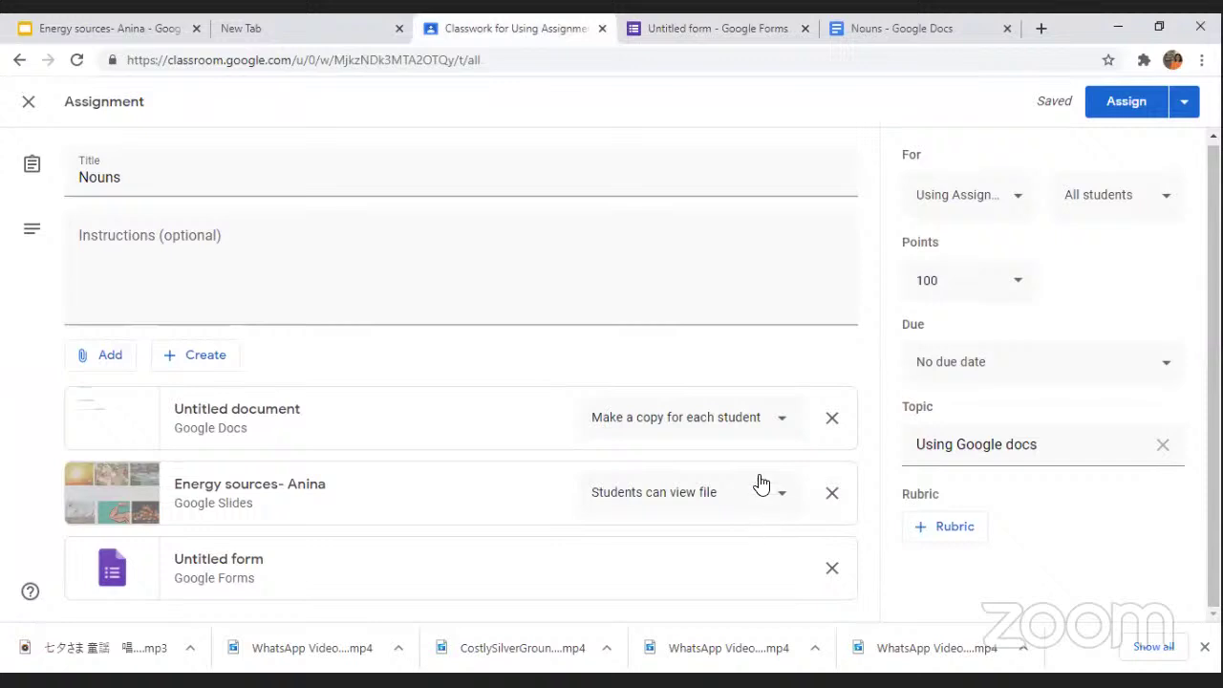
pyautogui.click(788, 502)
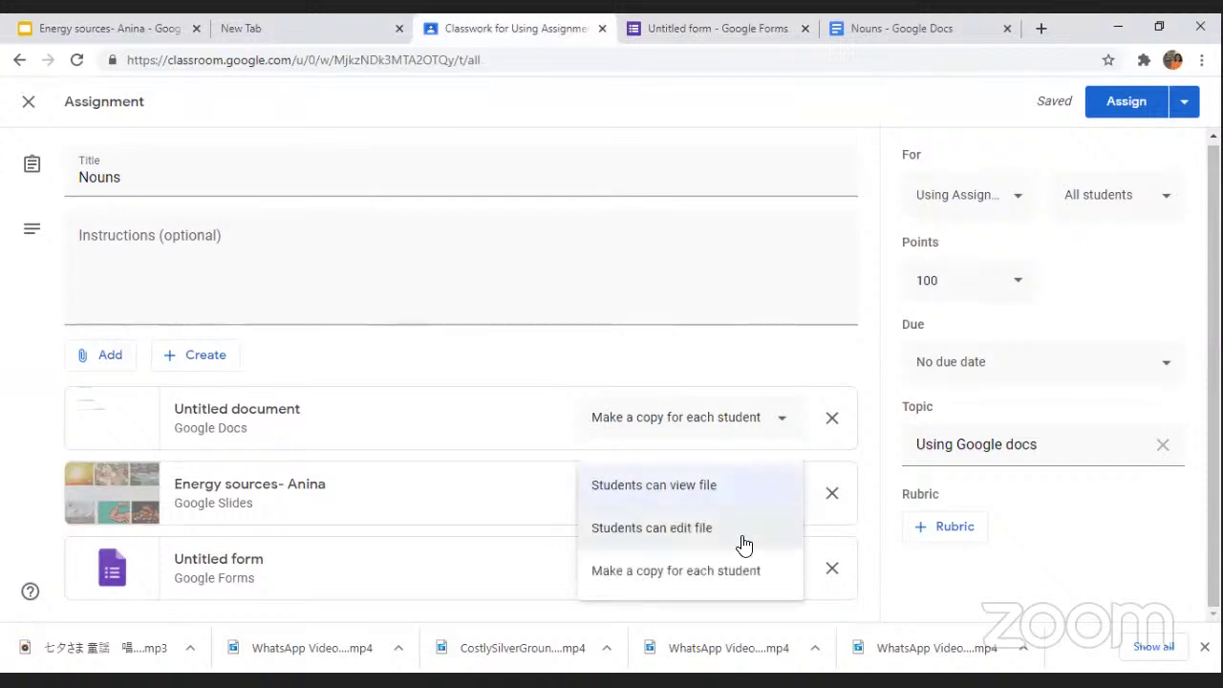
pyautogui.click(737, 570)
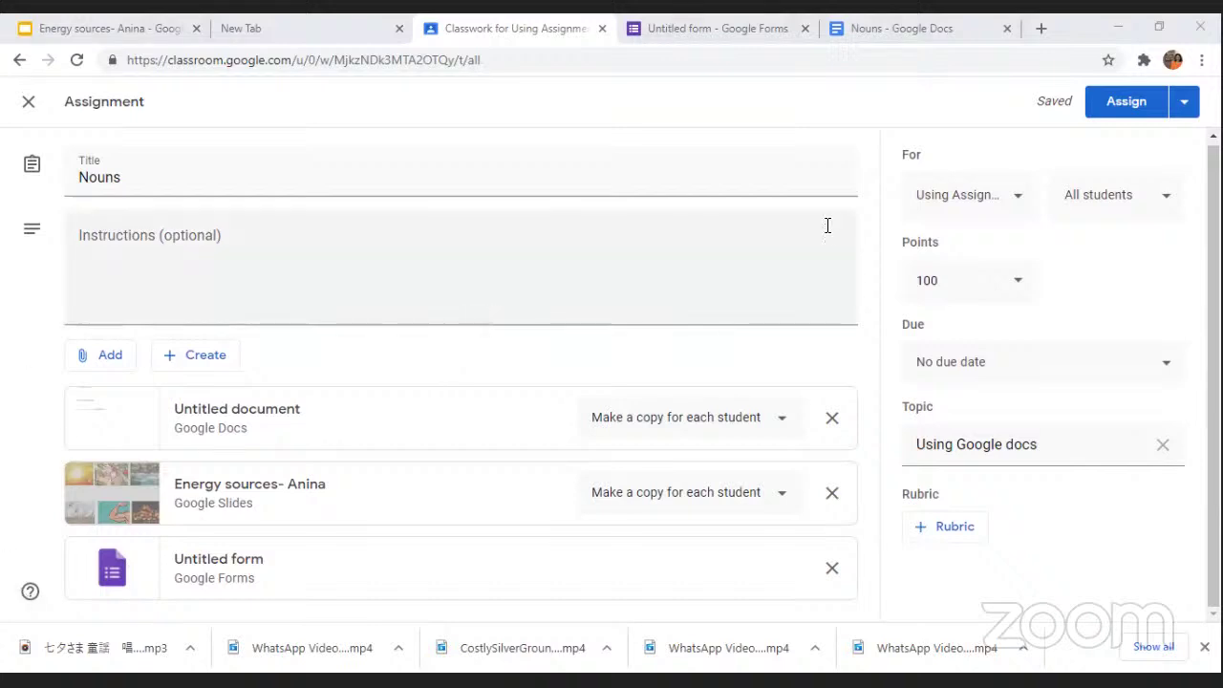
# - Check the sharing options of the "Untitled document" attachment and preview the attached form, returning to Google Classroom
pyautogui.click(786, 422)
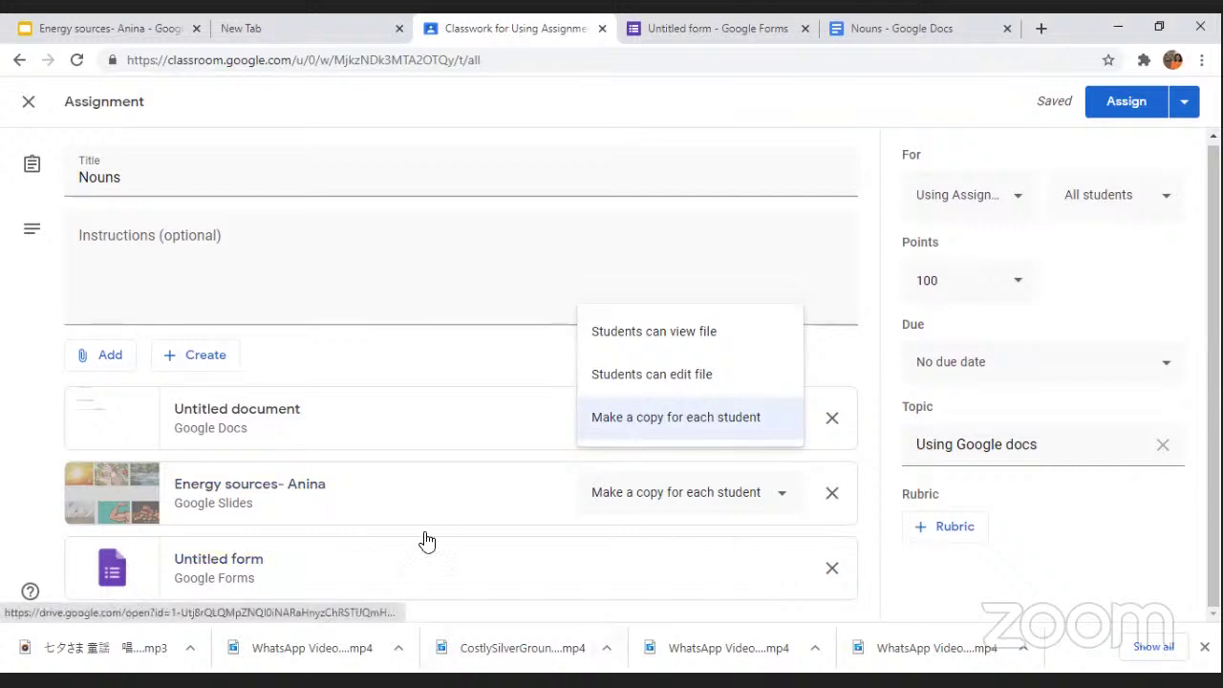
pyautogui.click(535, 550)
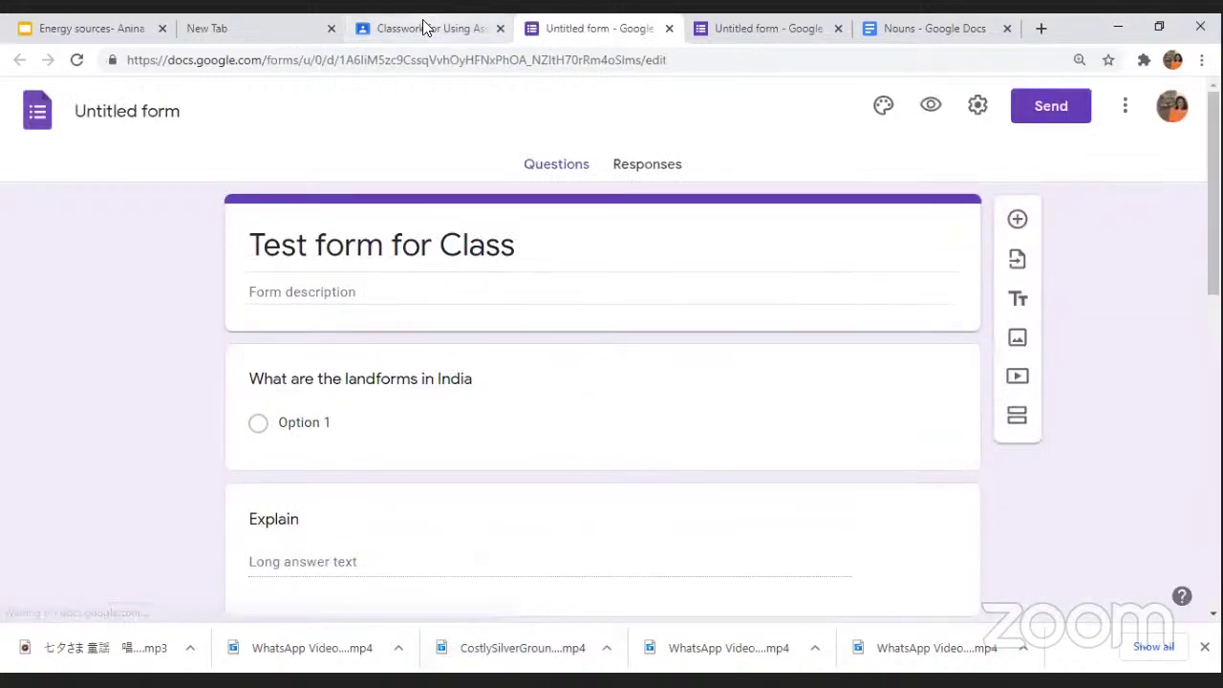
pyautogui.click(426, 31)
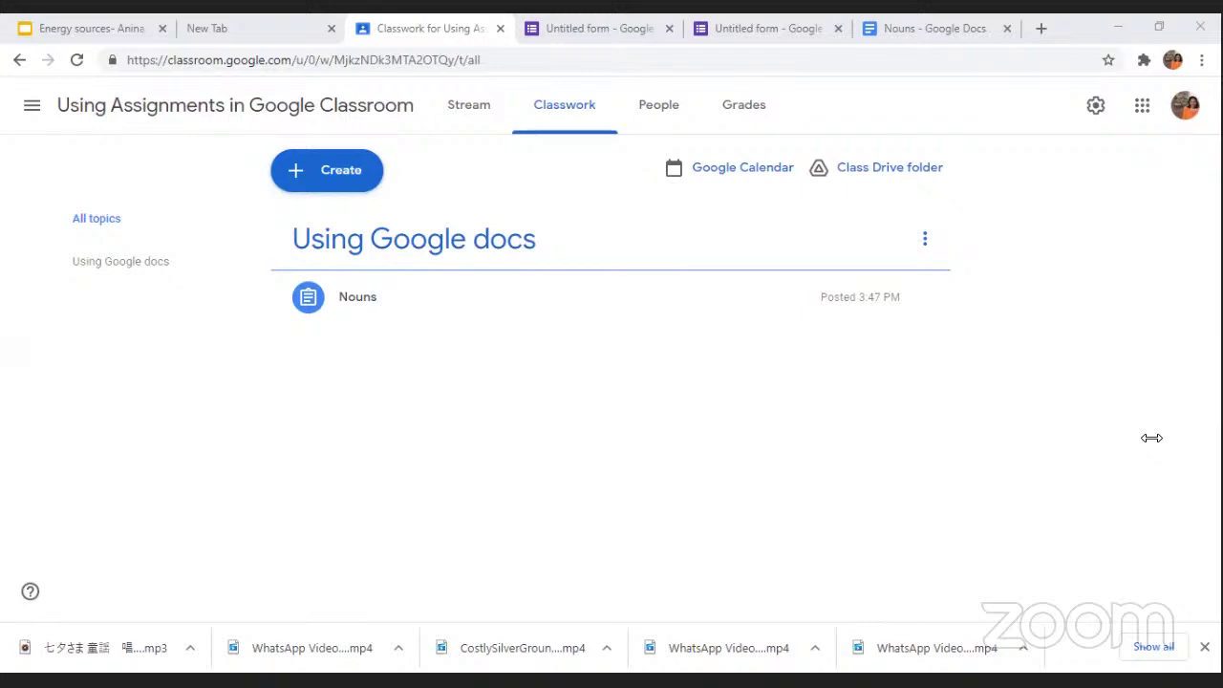
# - Switch back to the Google Forms editor and add a blank Multiple choice question directly below the form title
pyautogui.click(583, 27)
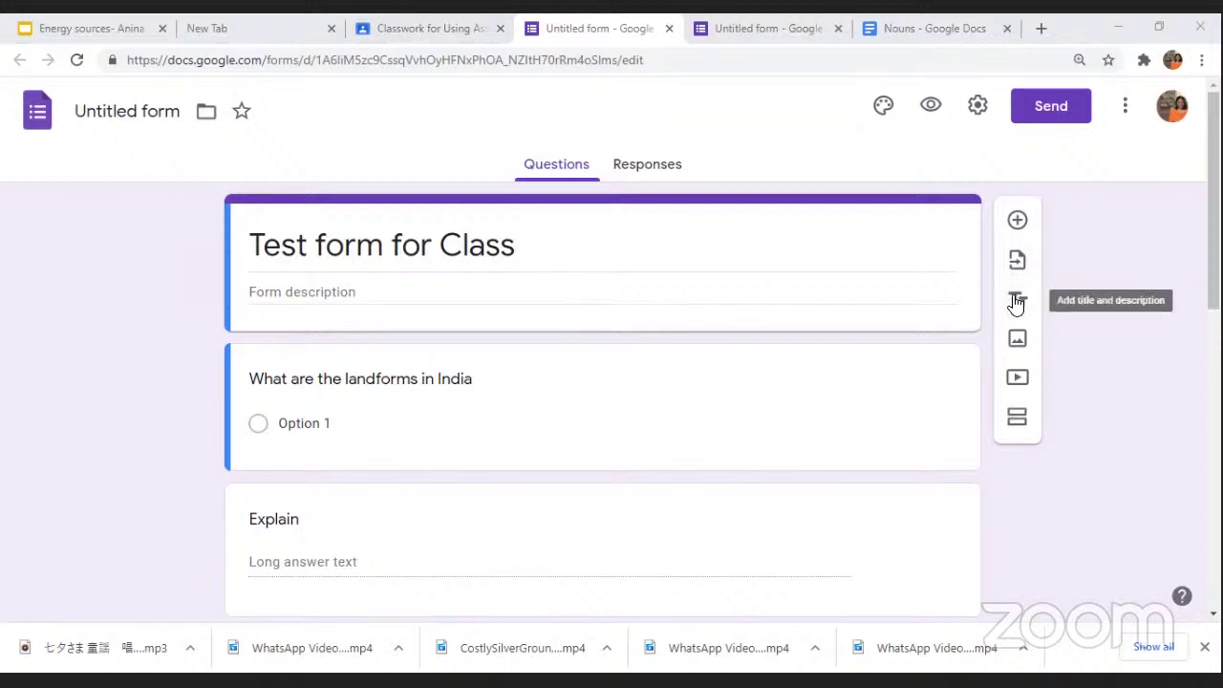
pyautogui.click(1018, 222)
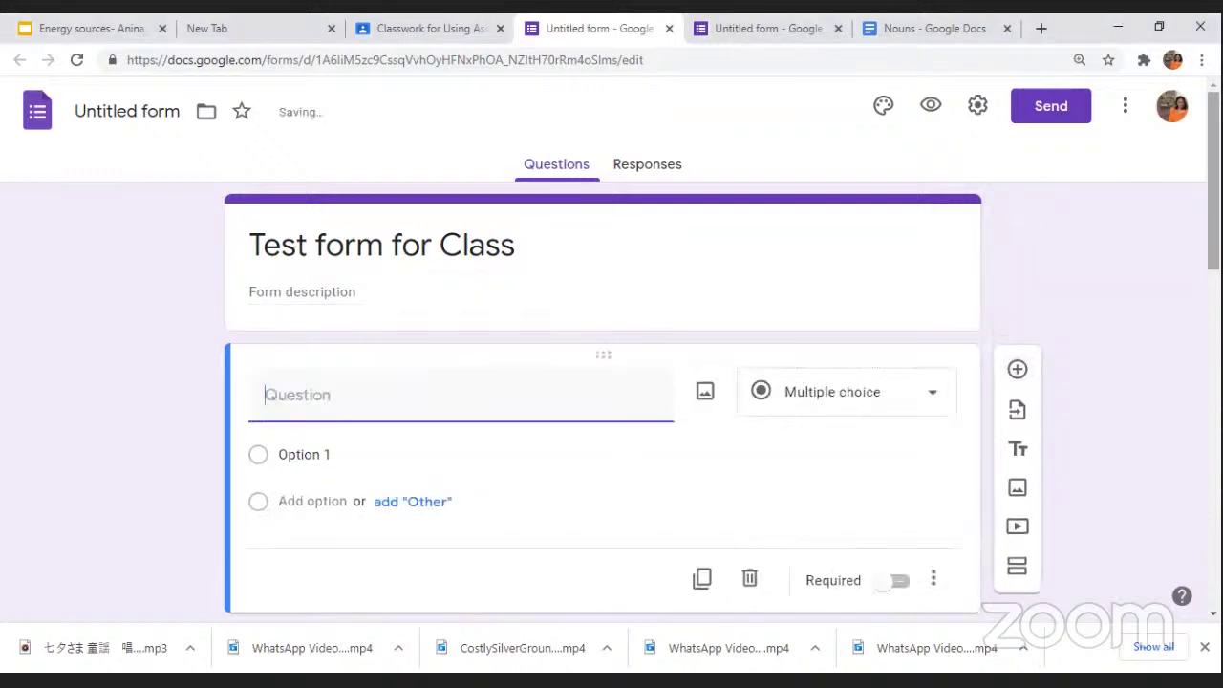
# - Word the file upload question as "Please upload the video of the project on life cycle"
pyautogui.scroll(-7, 611, 383)
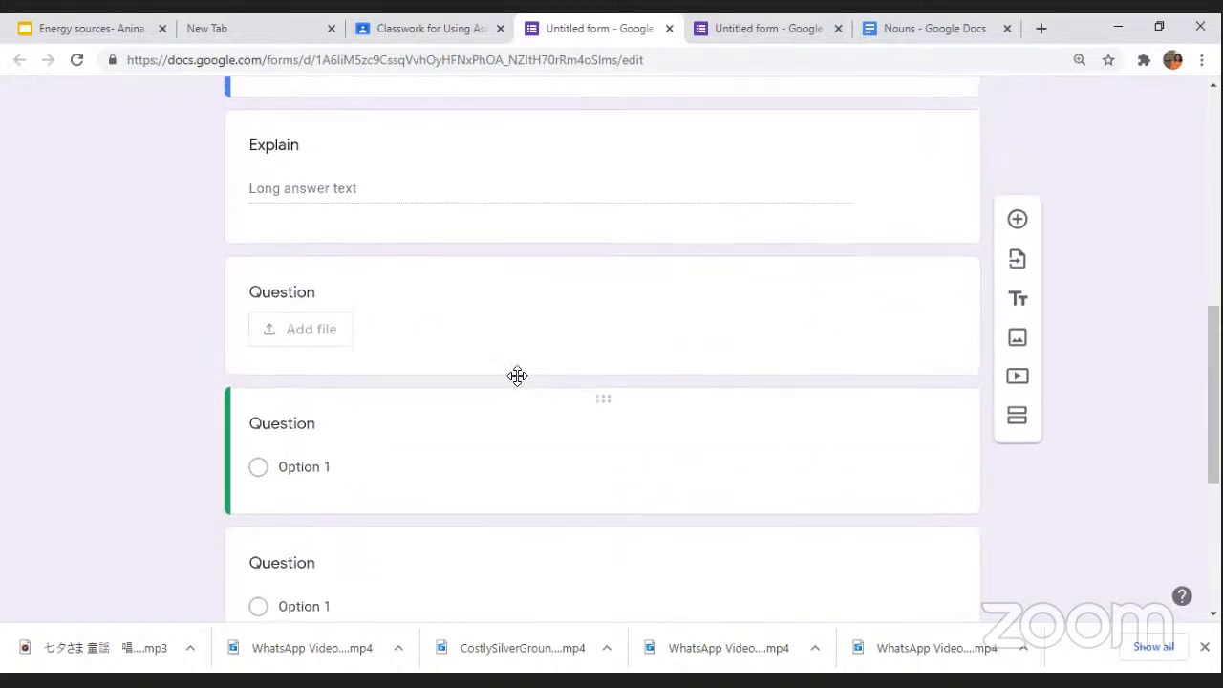
pyautogui.click(321, 301)
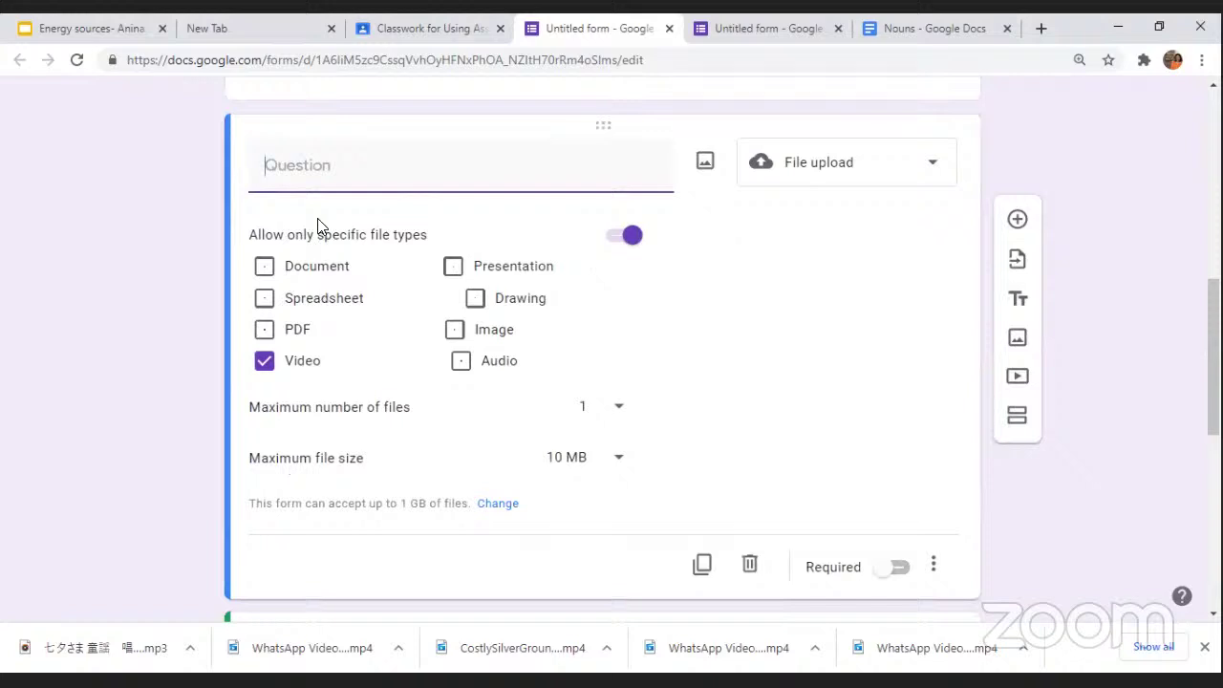
pyautogui.write('Please uploa')
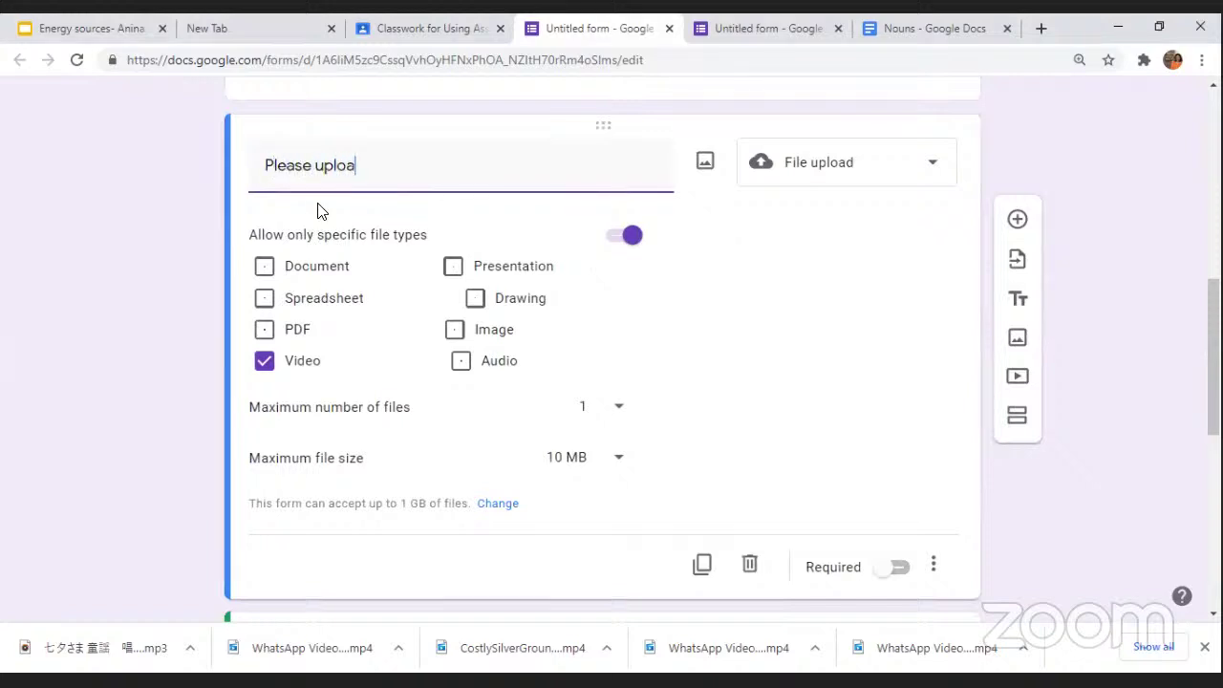
pyautogui.write('d the video of ')
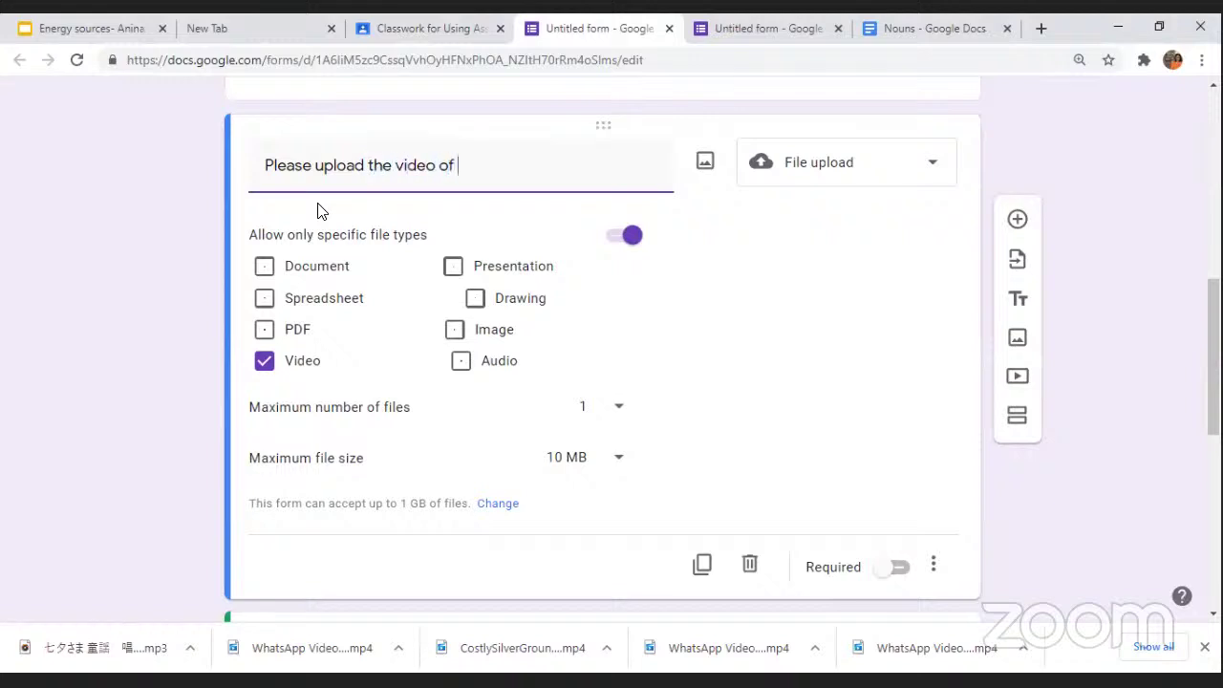
pyautogui.write('the project on ')
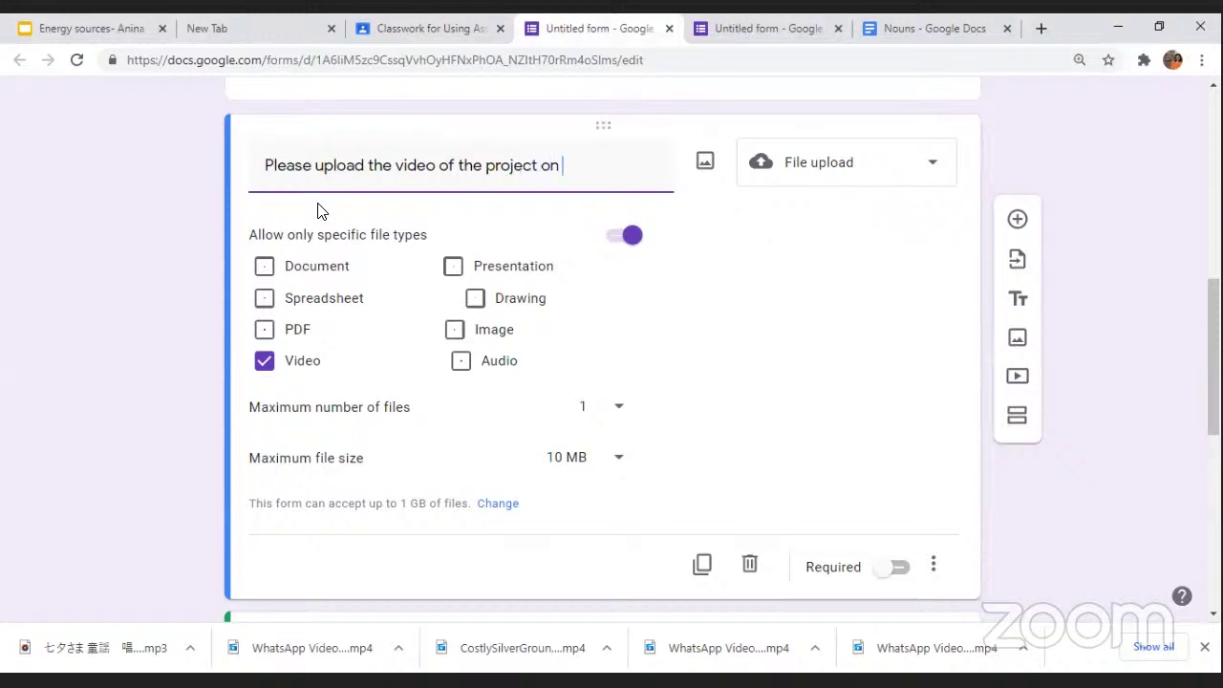
pyautogui.write('life cycle')
pyautogui.click(883, 248)
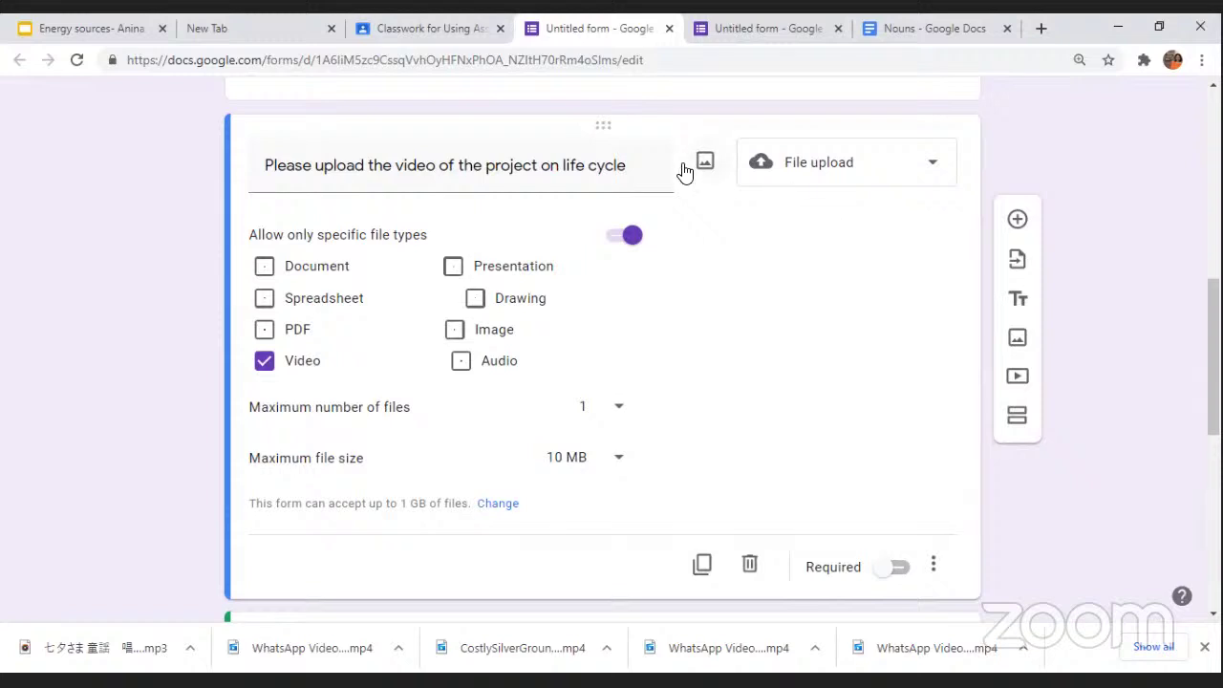
# - Go to the stream of the "Using Assignments in Google Classroom" class, enlarge its class code and copy the invite link
pyautogui.click(413, 30)
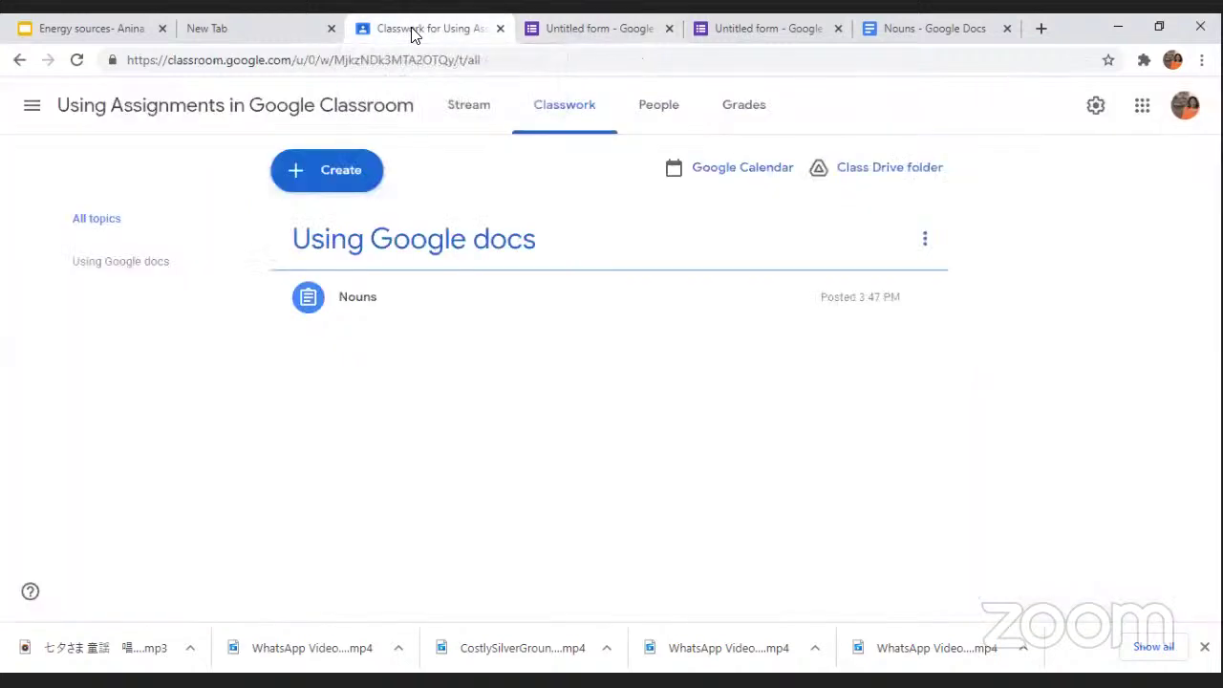
pyautogui.click(365, 116)
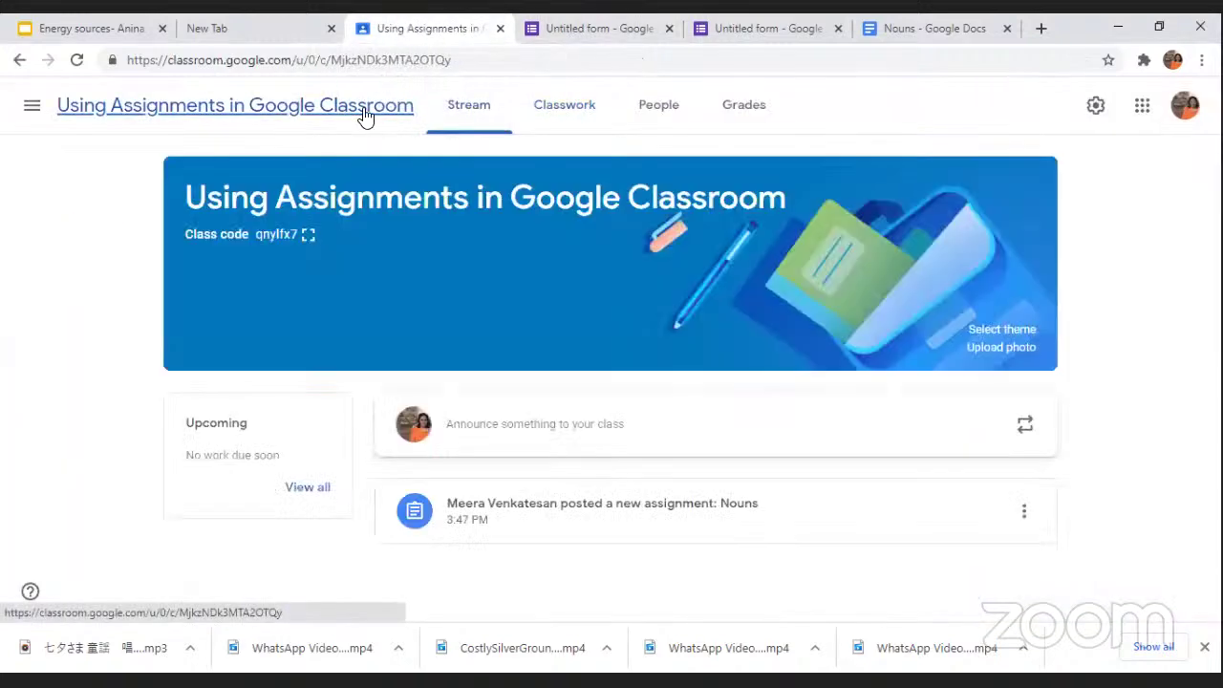
pyautogui.click(309, 235)
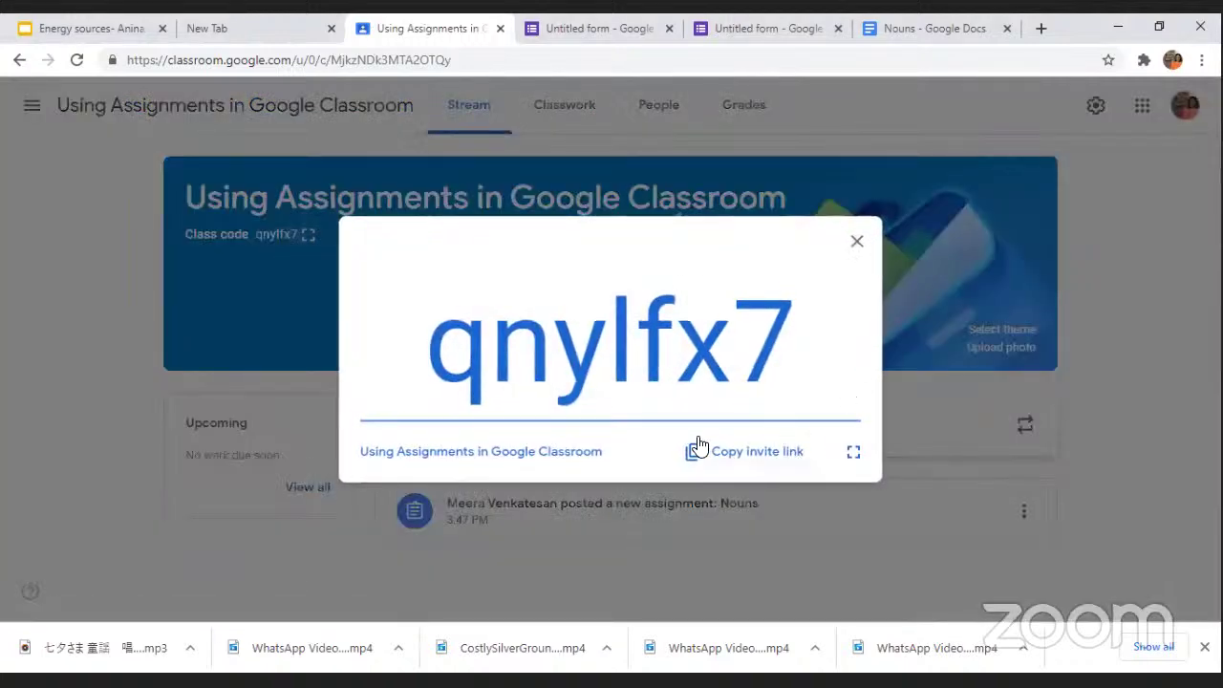
pyautogui.click(727, 462)
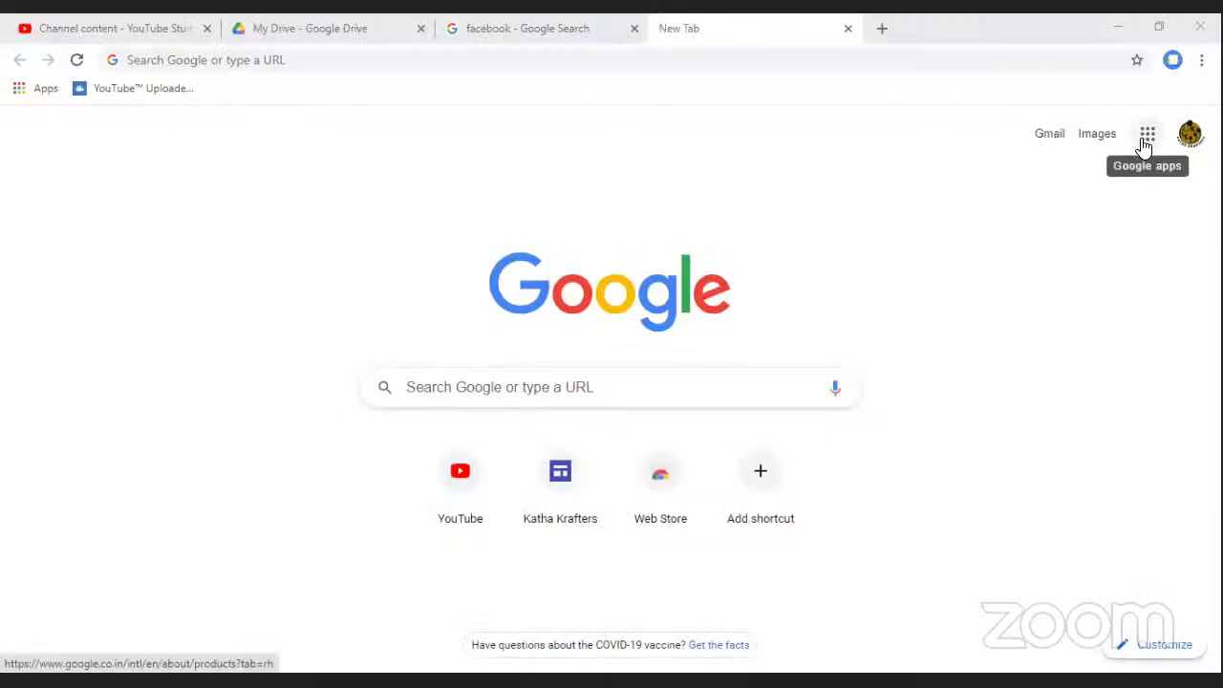
# - Open Google Classroom from the Google apps list and continue with the signed-in account
pyautogui.click(1147, 135)
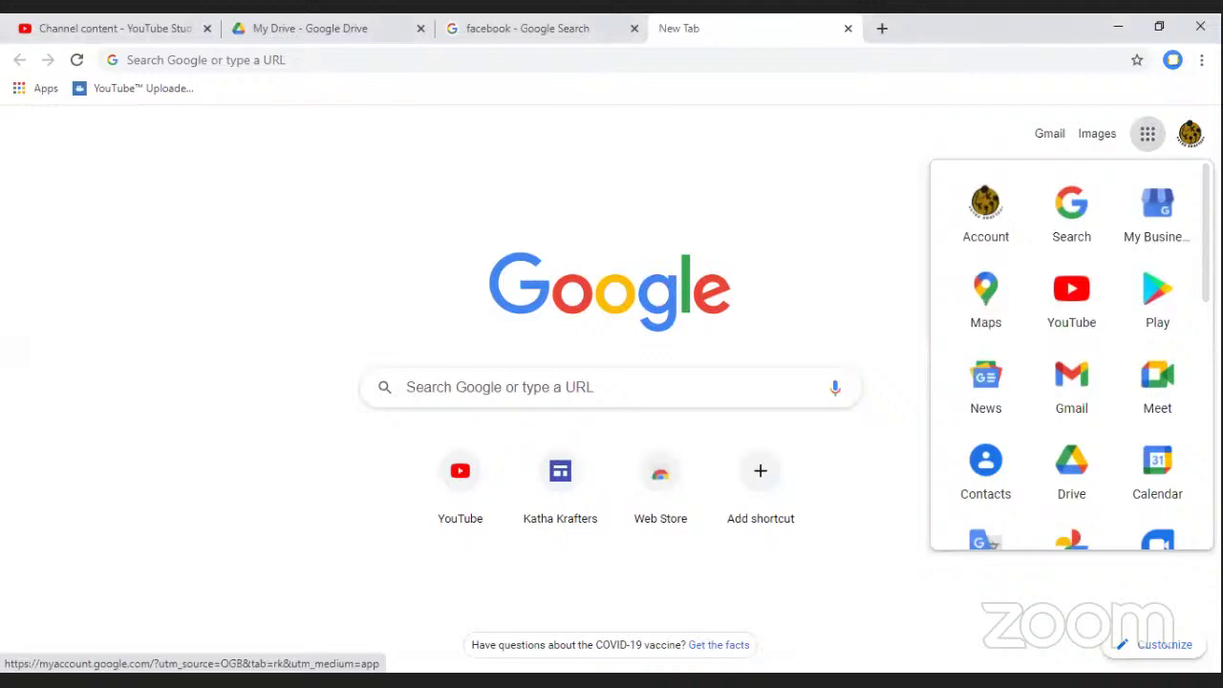
pyautogui.scroll(-6, 1196, 480)
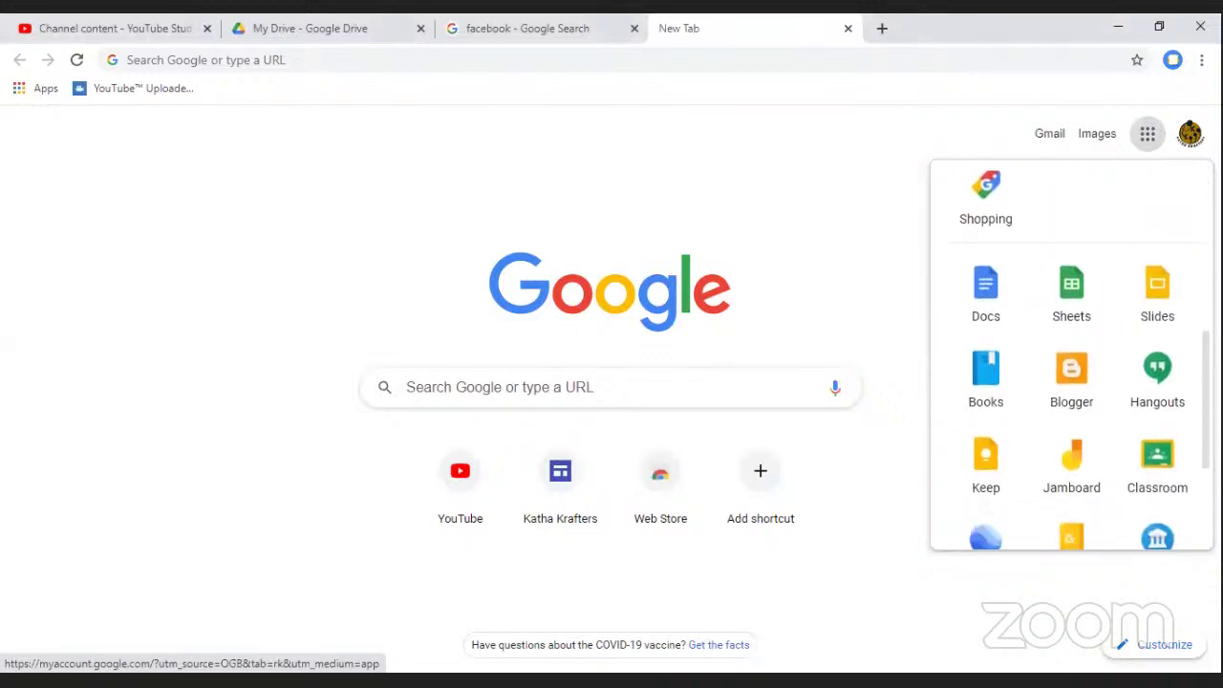
pyautogui.scroll(-1, 1193, 488)
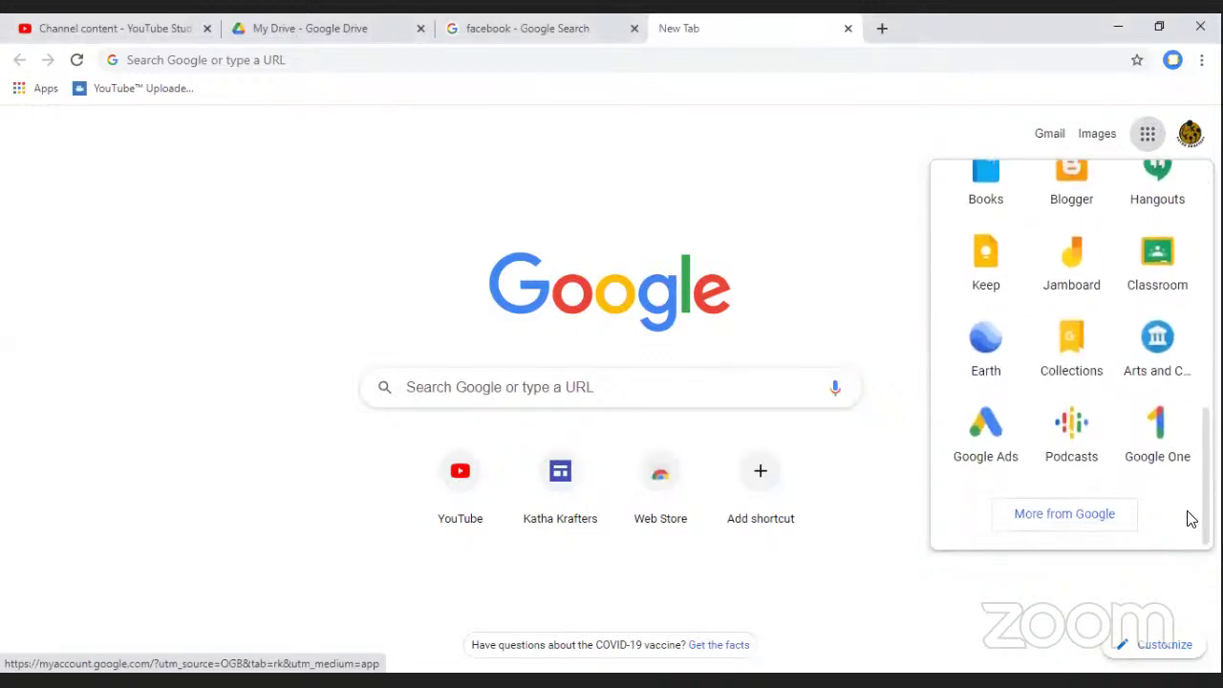
pyautogui.scroll(2, 1195, 487)
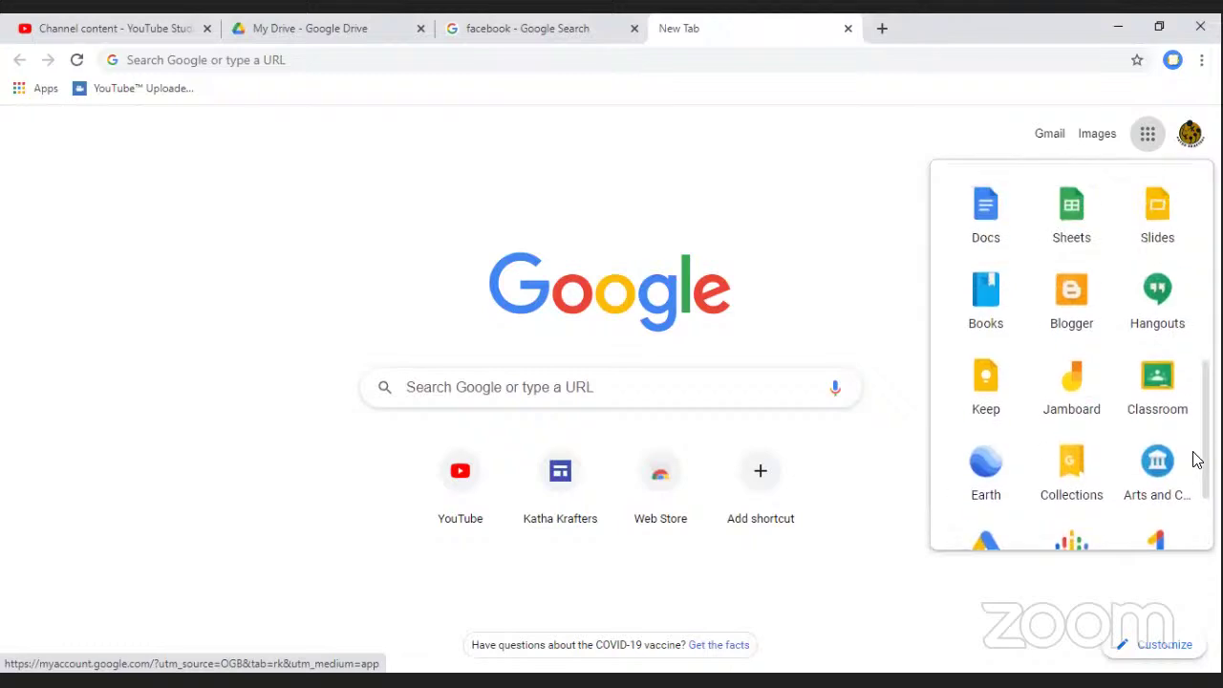
pyautogui.click(1170, 397)
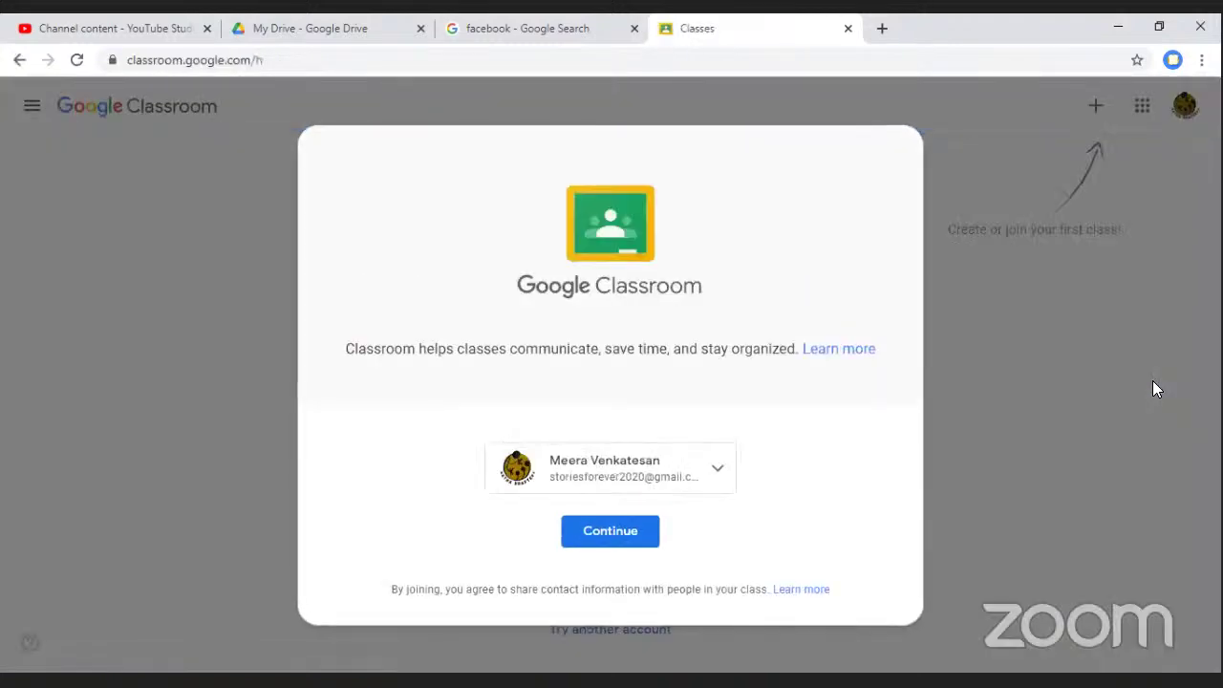
pyautogui.click(600, 545)
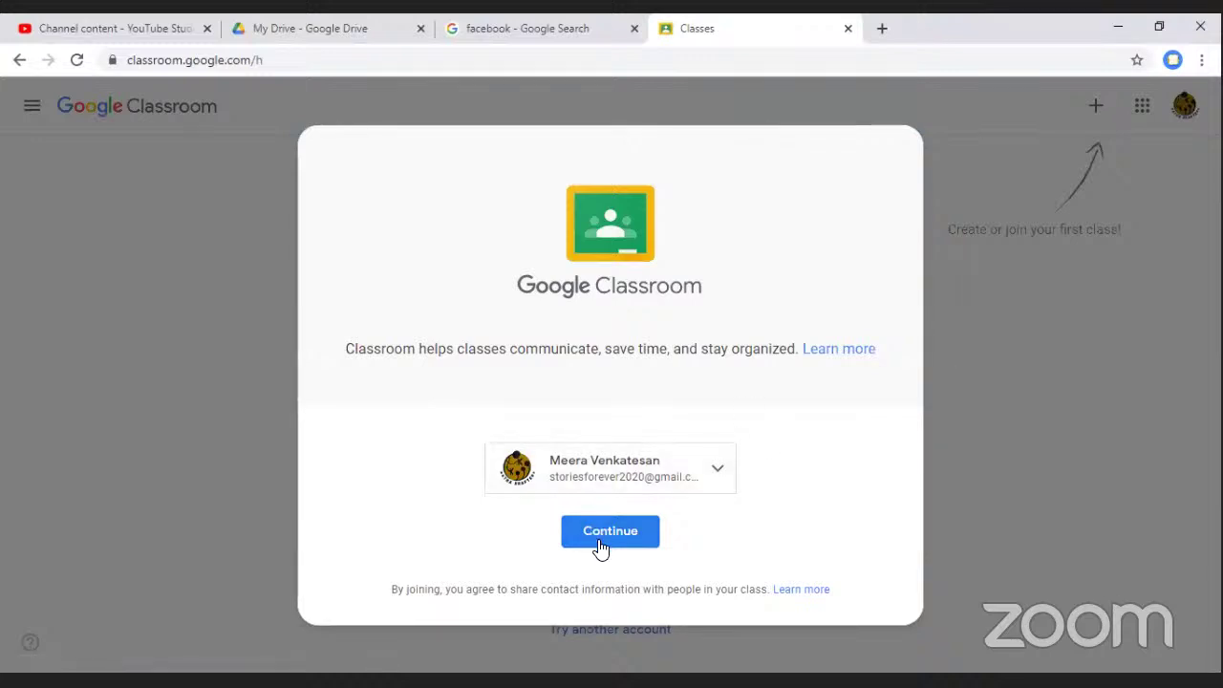
pyautogui.click(602, 547)
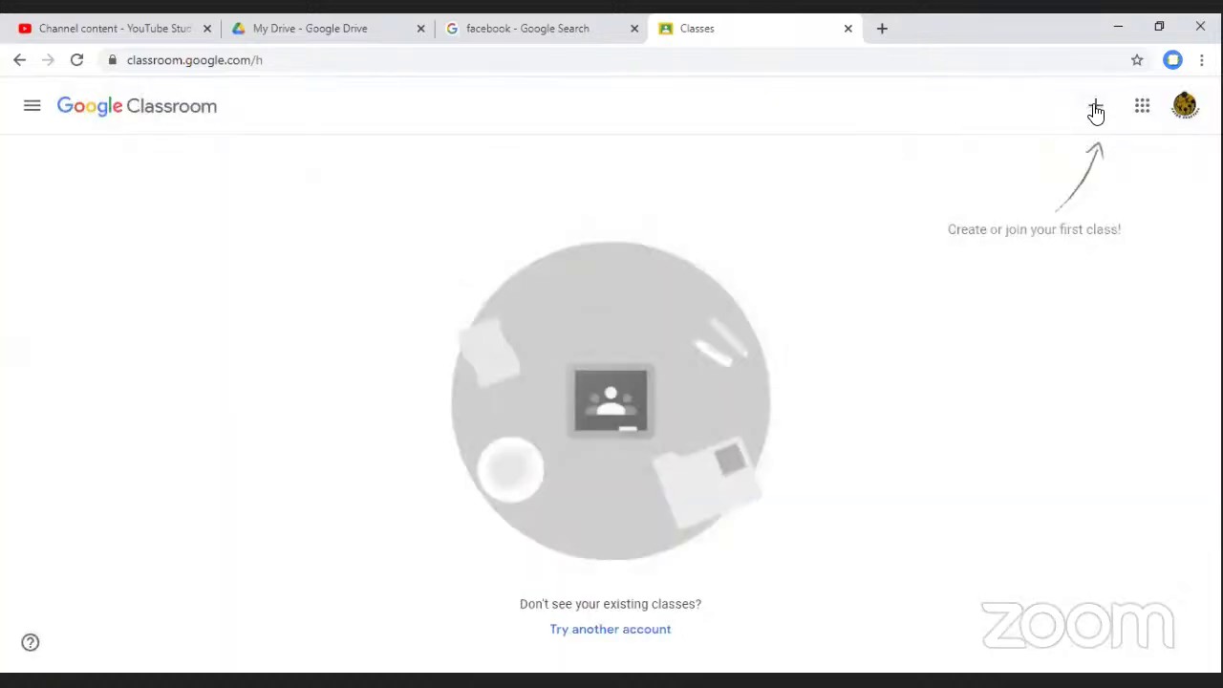
# - Join the "Using Assignments in Google Classroom" class by pasting the copied class code
pyautogui.click(1097, 110)
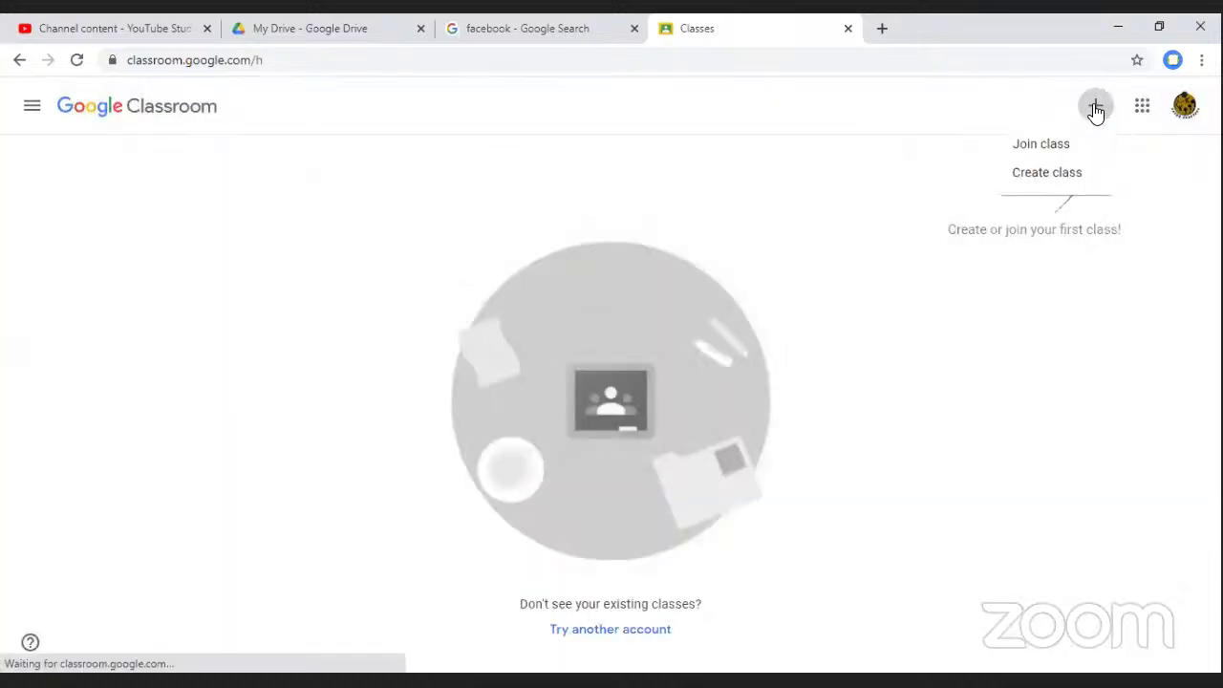
pyautogui.click(1051, 146)
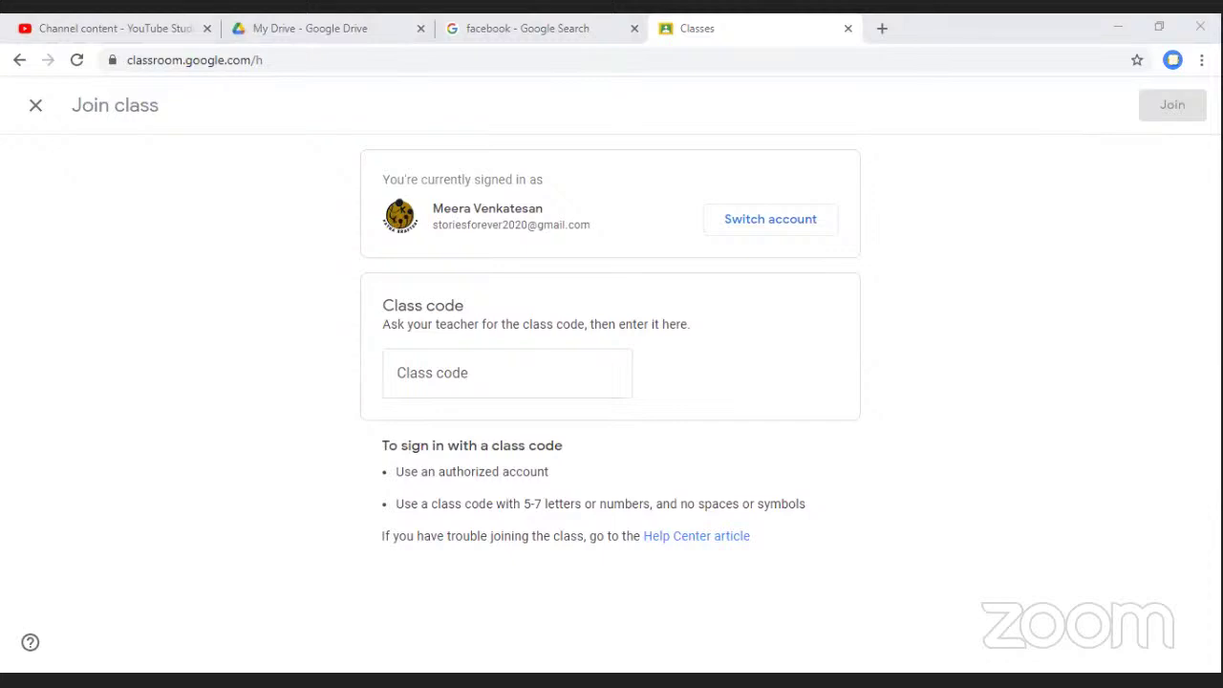
pyautogui.click(466, 383)
pyautogui.hotkey('ctrl', 'v')
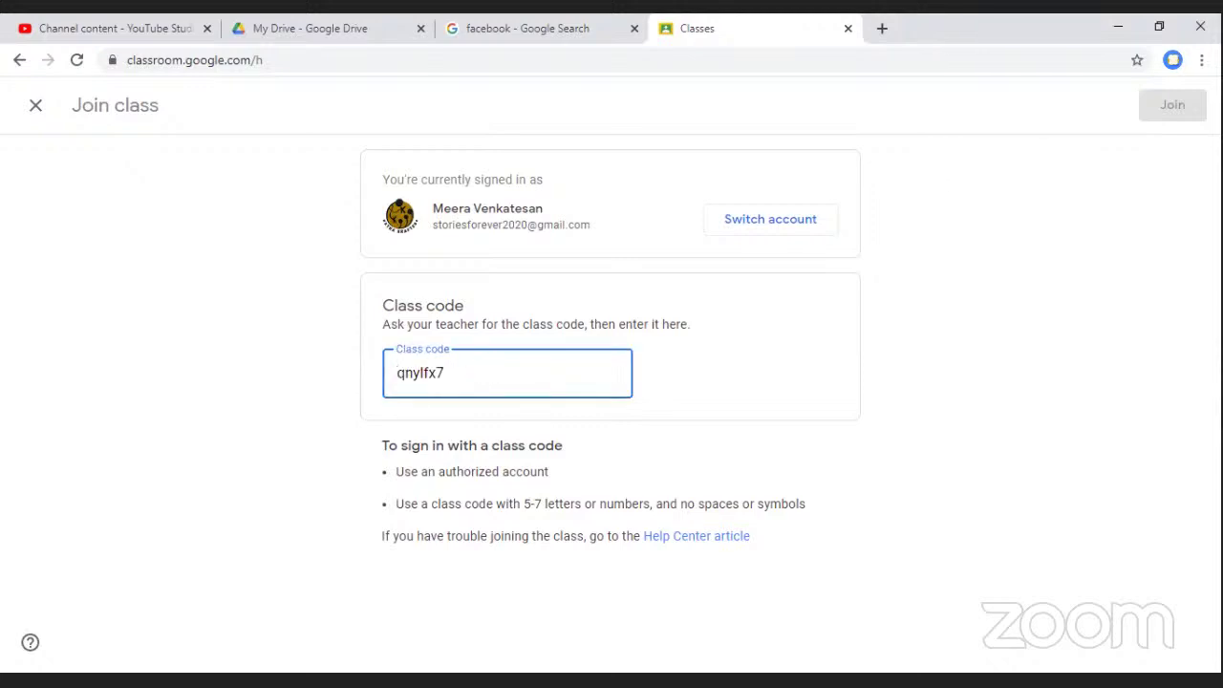
pyautogui.click(1176, 105)
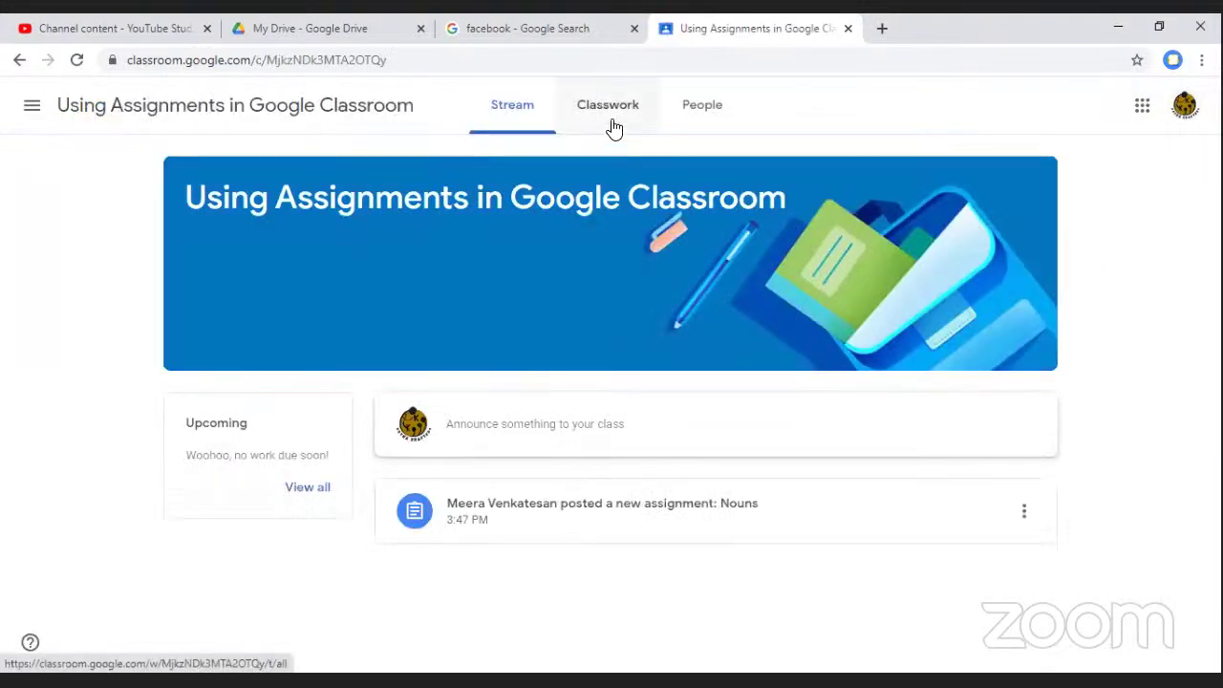
# - Dismiss the topic filter tip in the classwork, expand the Nouns assignment and open the student's copy of the Nouns document
pyautogui.click(612, 125)
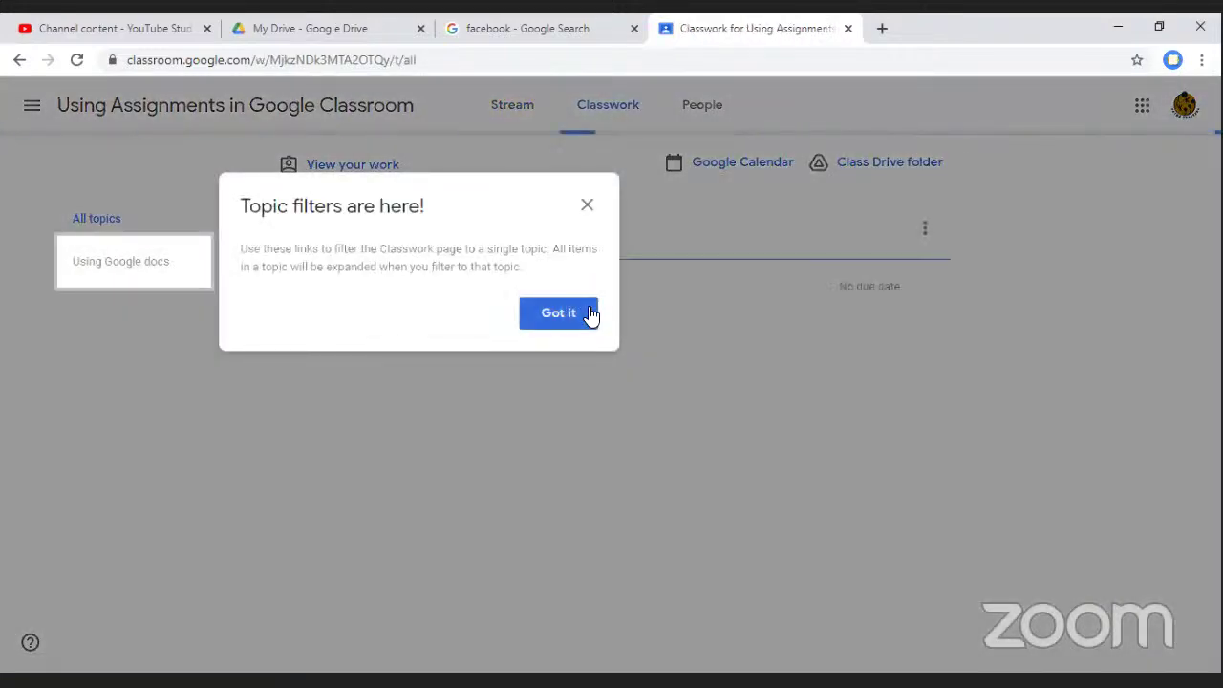
pyautogui.click(588, 317)
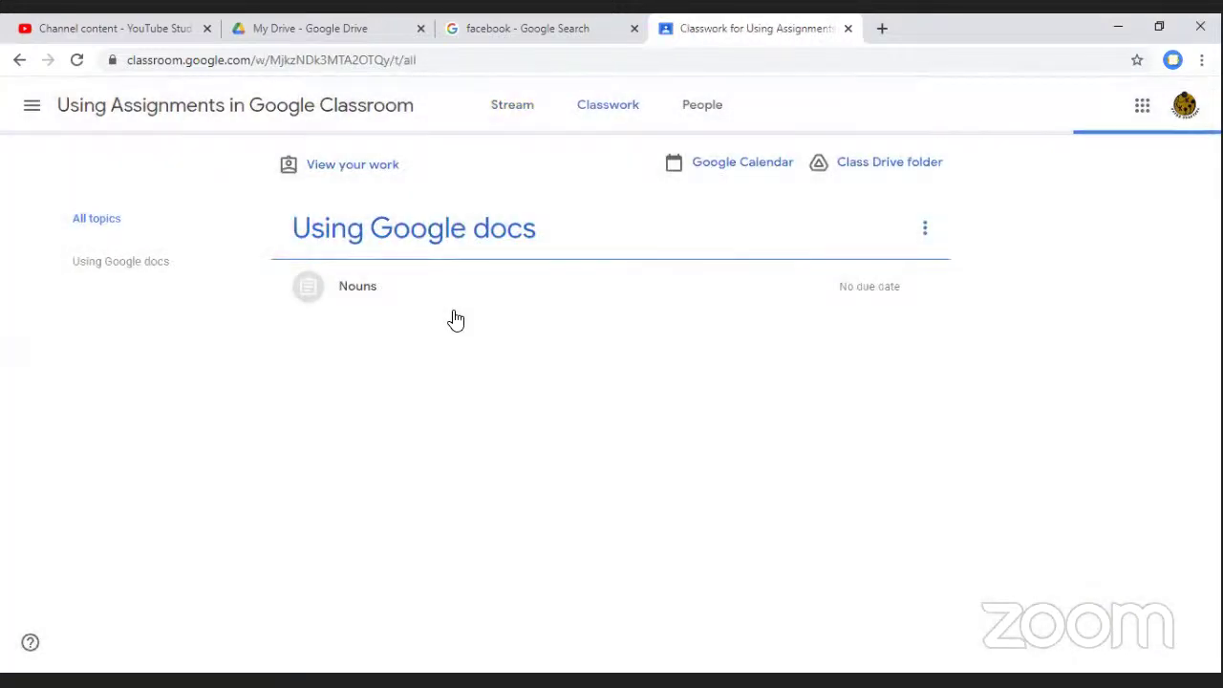
pyautogui.click(345, 297)
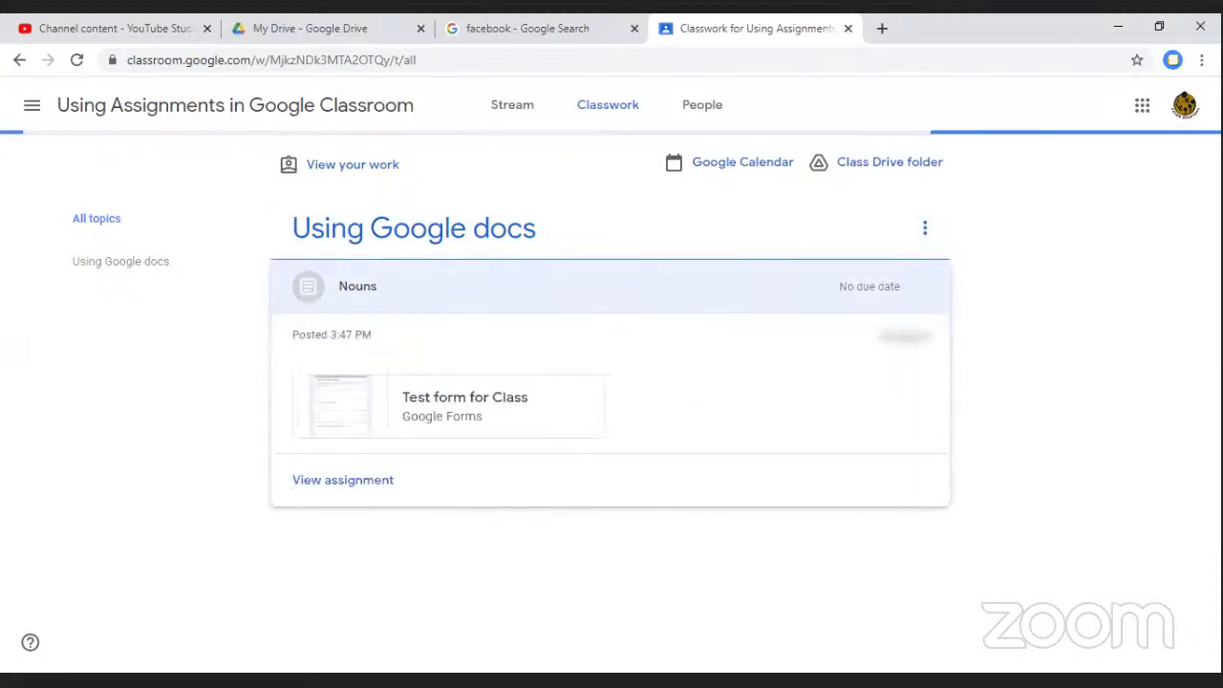
pyautogui.click(354, 488)
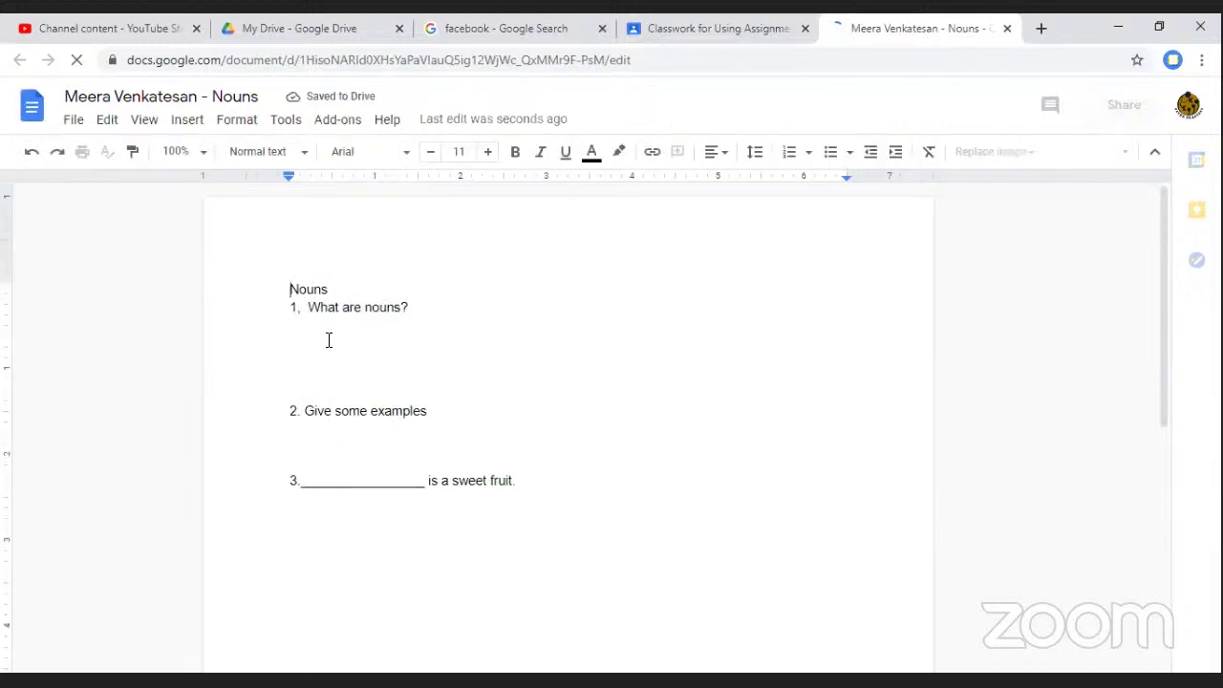
# - Enter "nasdslkjd" as a placeholder answer below the question "What are nouns?" in the document
pyautogui.click(328, 339)
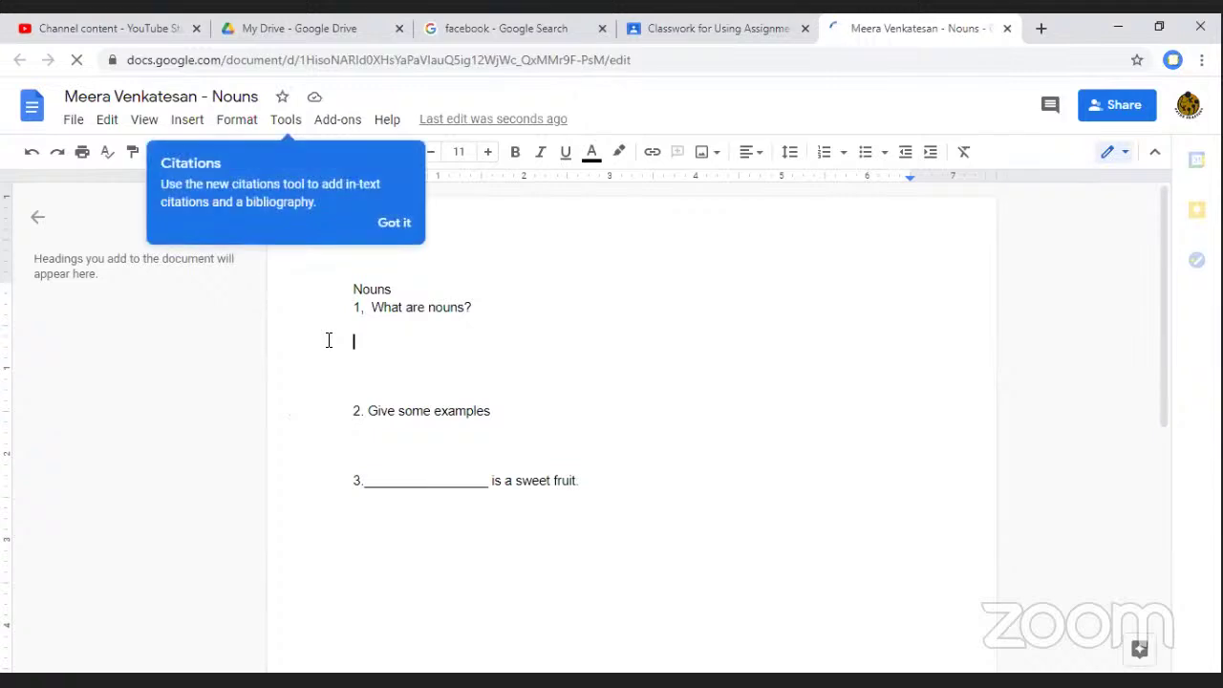
pyautogui.write('n')
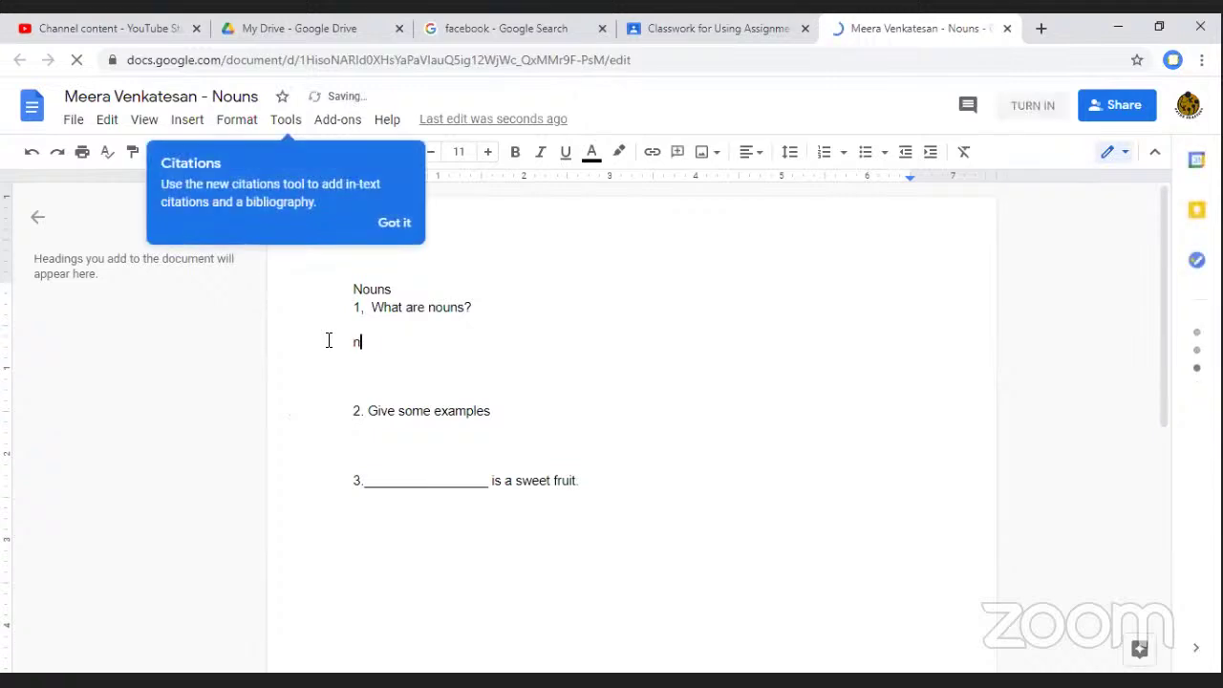
pyautogui.write('asdslkjd')
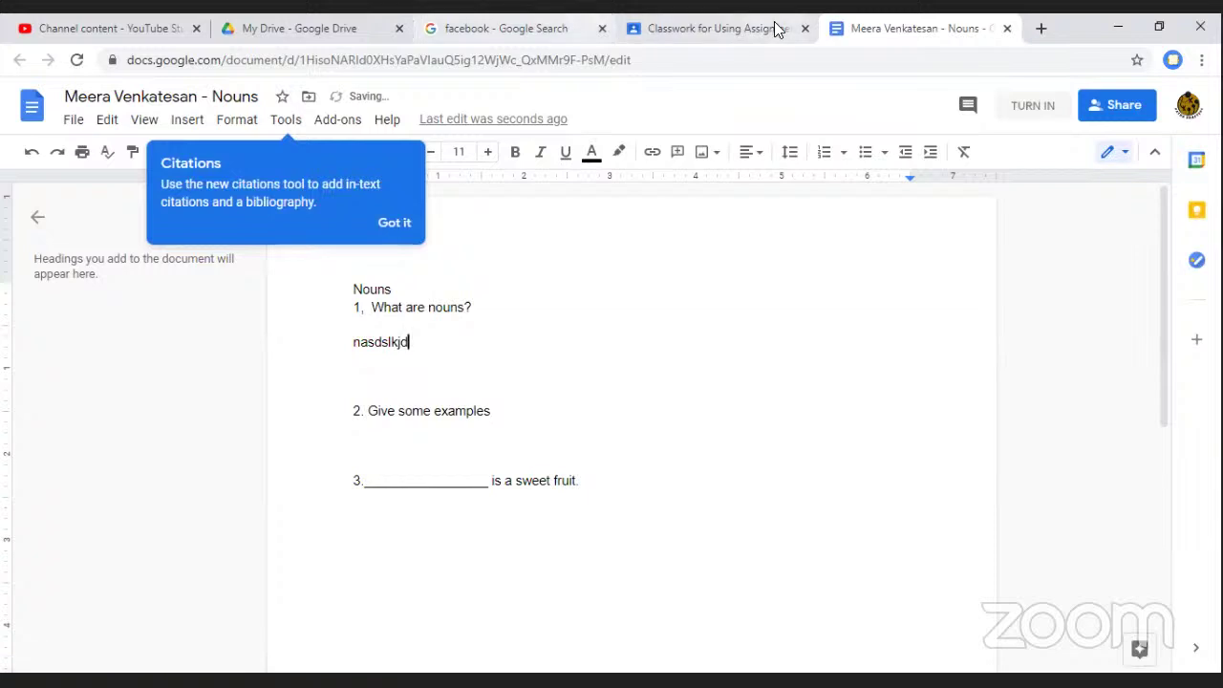
# - Return to the classwork in Google Classroom and open the student's copy of the Energy sources presentation from the Nouns assignment
pyautogui.click(755, 27)
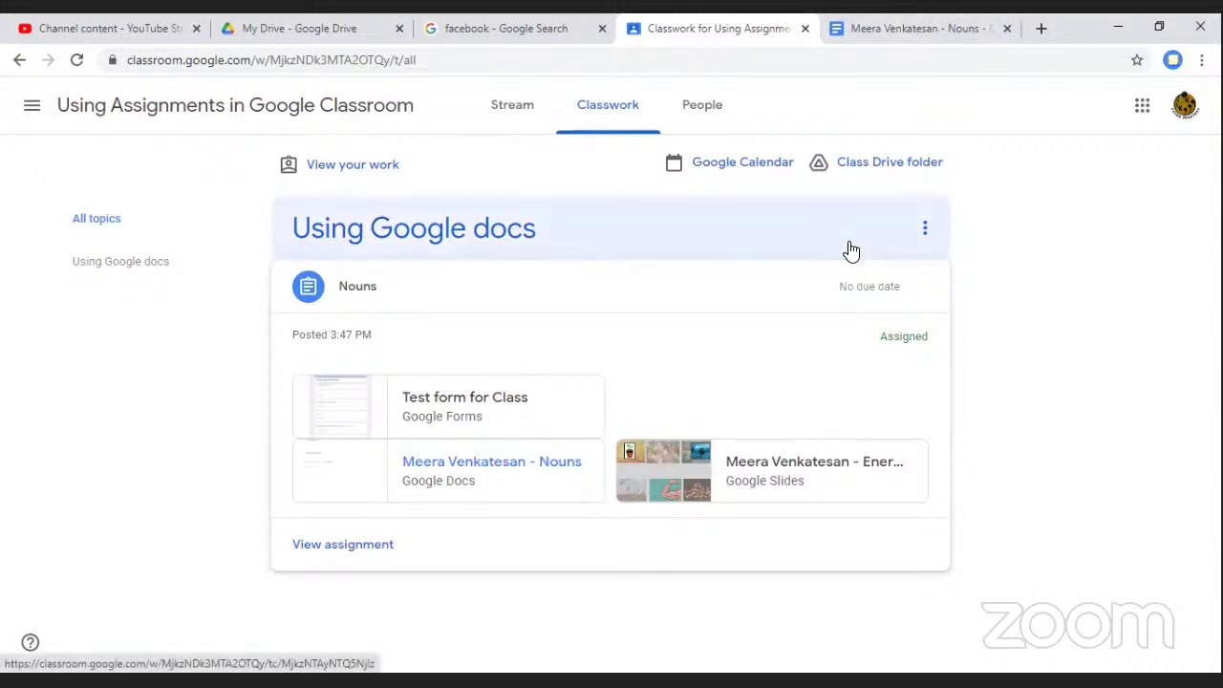
pyautogui.click(909, 23)
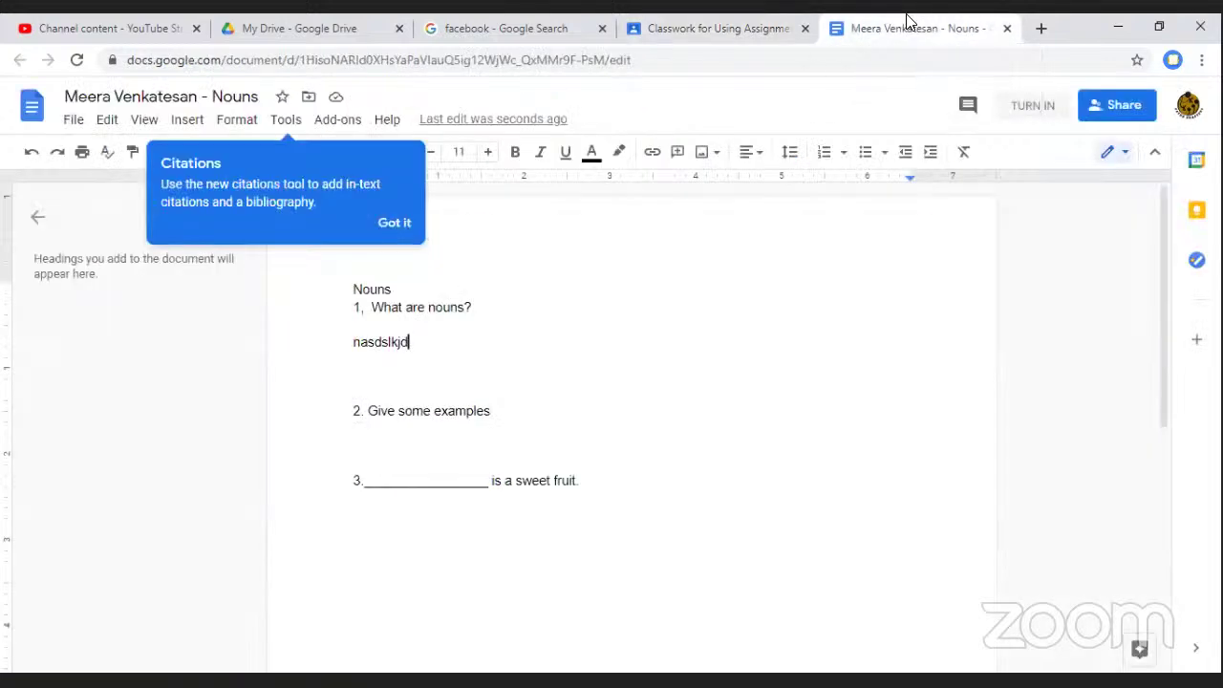
pyautogui.click(679, 34)
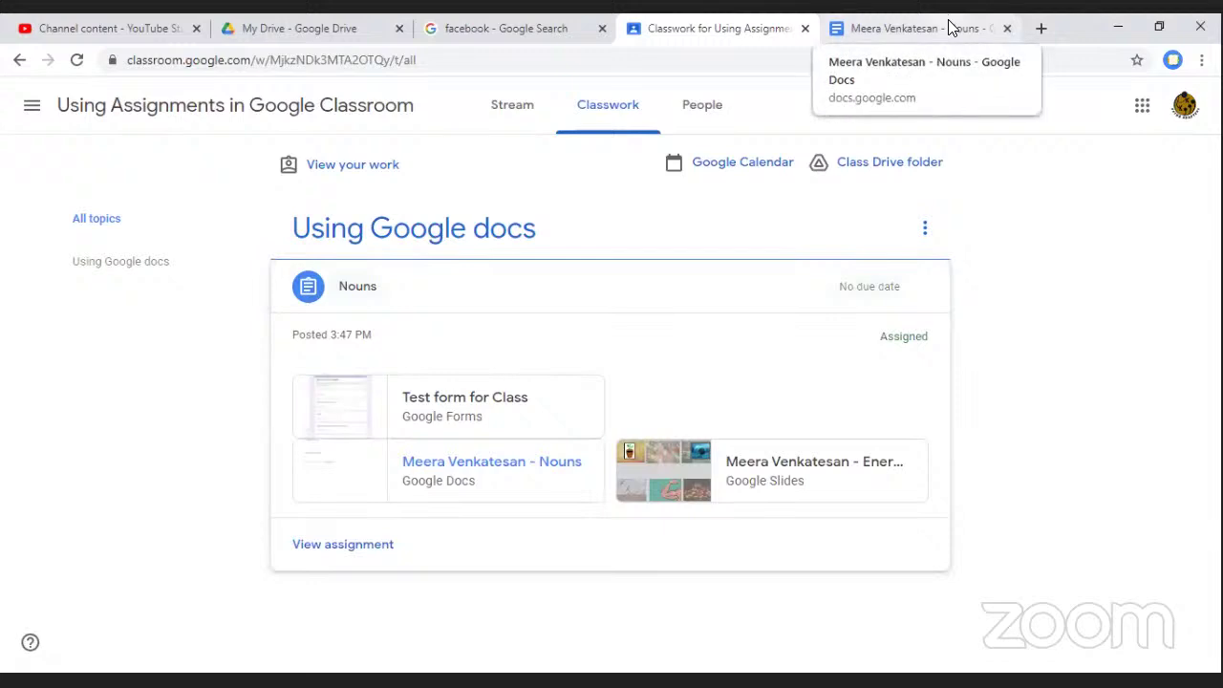
pyautogui.click(725, 471)
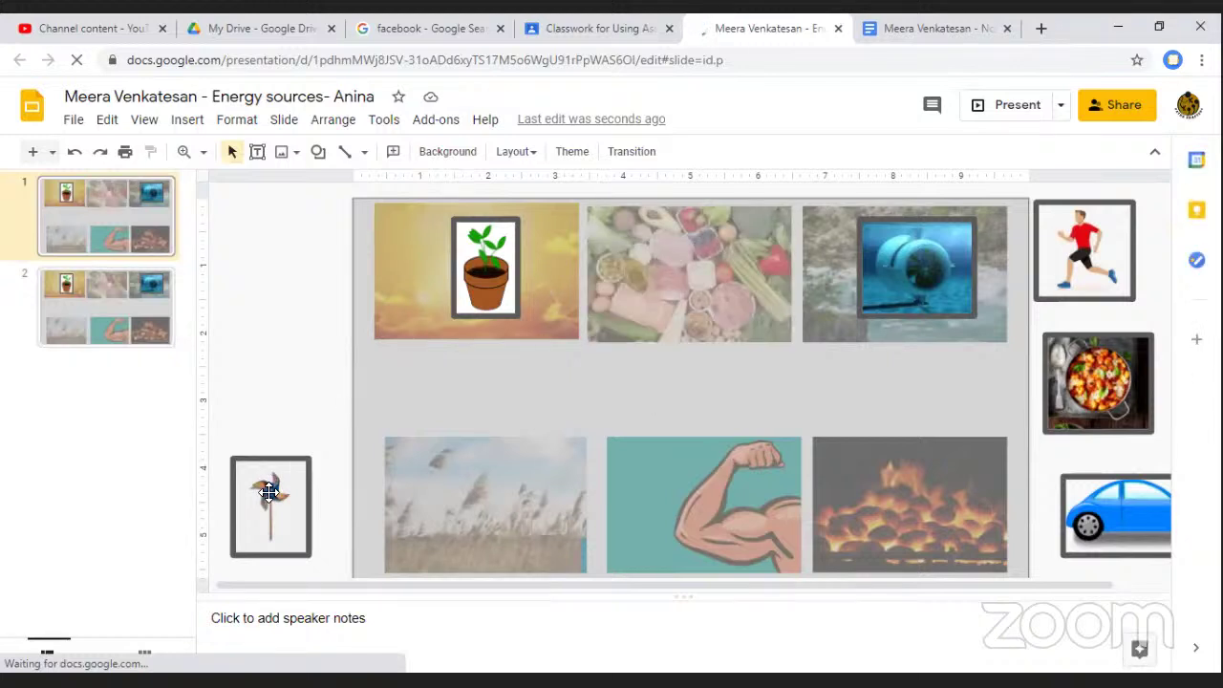
# - Move the pinwheel picture onto the windy grass picture on slide 1, and the potted plant off the sun picture beside the slide
pyautogui.moveTo(273, 465); pyautogui.dragTo(510, 486)
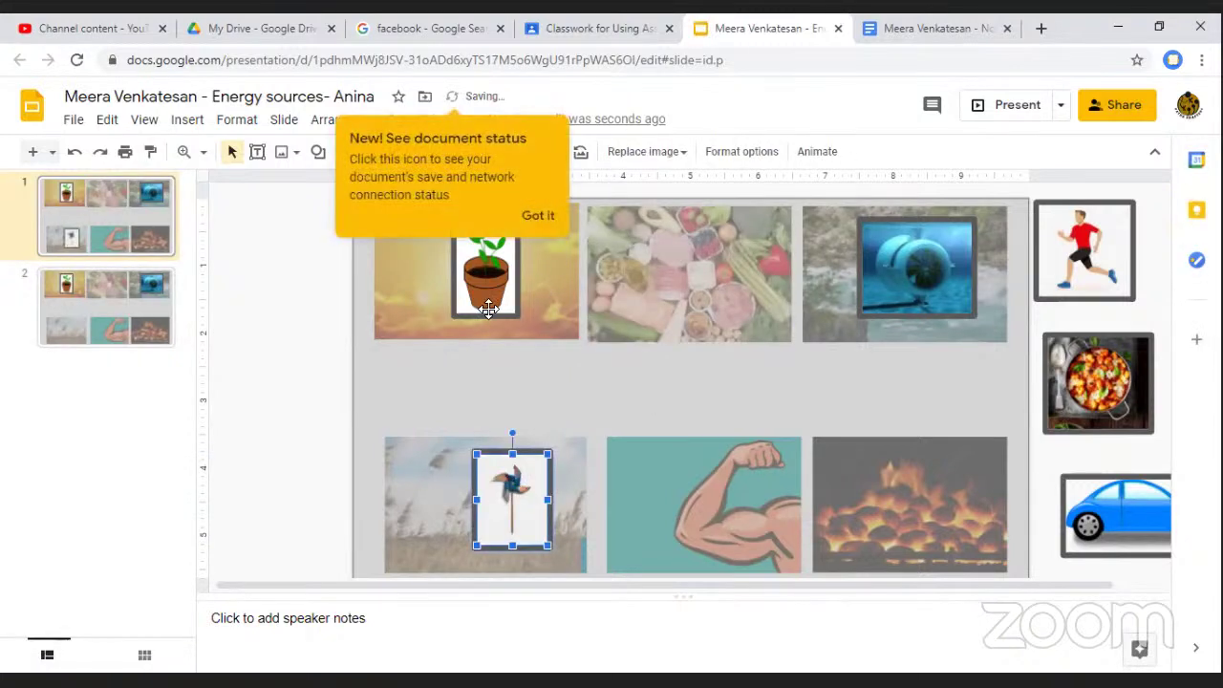
pyautogui.moveTo(483, 267); pyautogui.dragTo(296, 262)
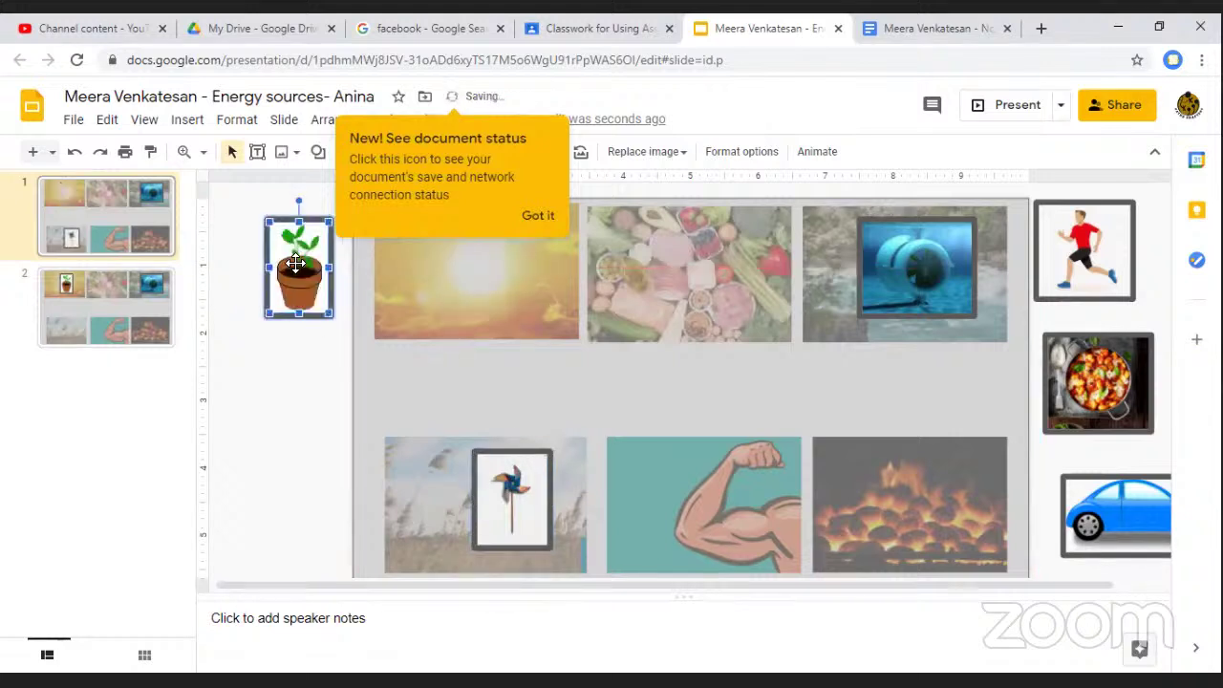